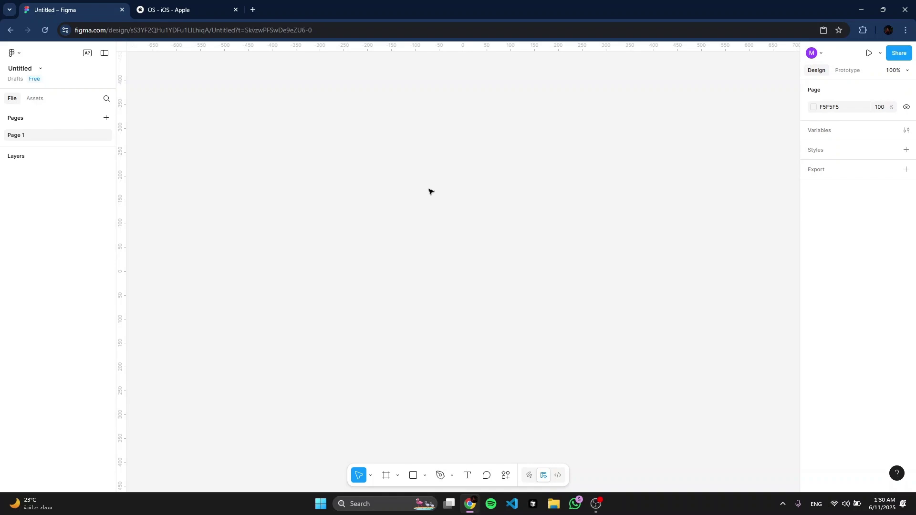
Switch to the Apple iOS page and examine the Liquid Glass app icons and navigation controls, up close and at 100% zoom.
{"action": "left_click", "coordinate": [176, 5]}
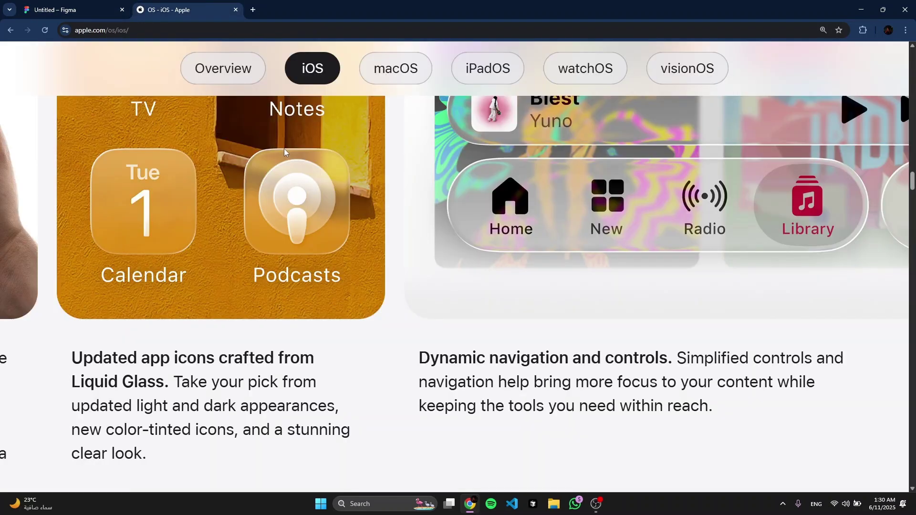
{"action": "scroll", "coordinate": [284, 151], "scroll_direction": "up", "scroll_amount": 4}
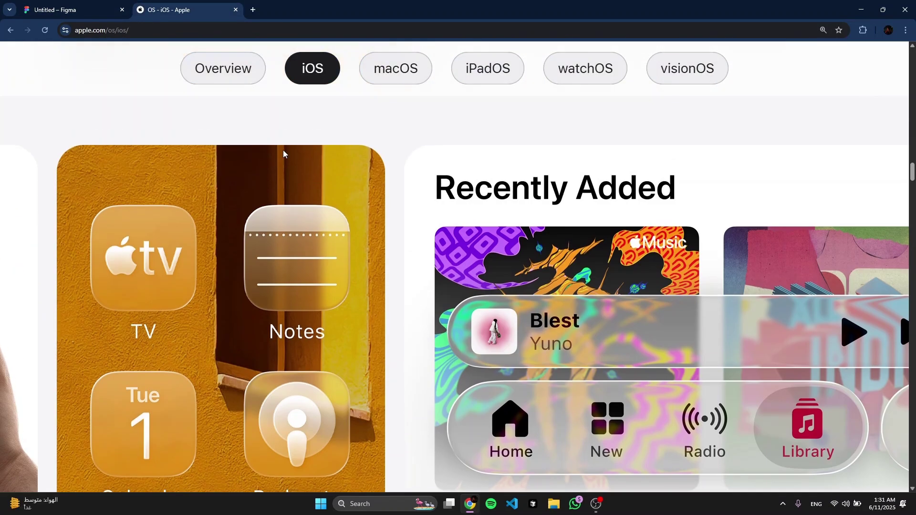
{"action": "scroll", "coordinate": [316, 157], "scroll_direction": "down", "scroll_amount": 2}
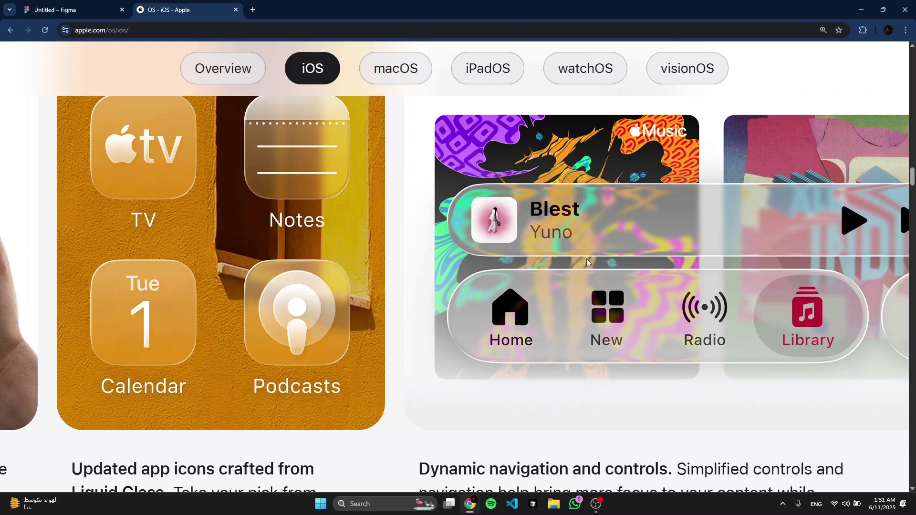
{"action": "key", "text": "ctrl+minus"}
{"action": "scroll", "coordinate": [309, 248], "scroll_direction": "down", "scroll_amount": 4}
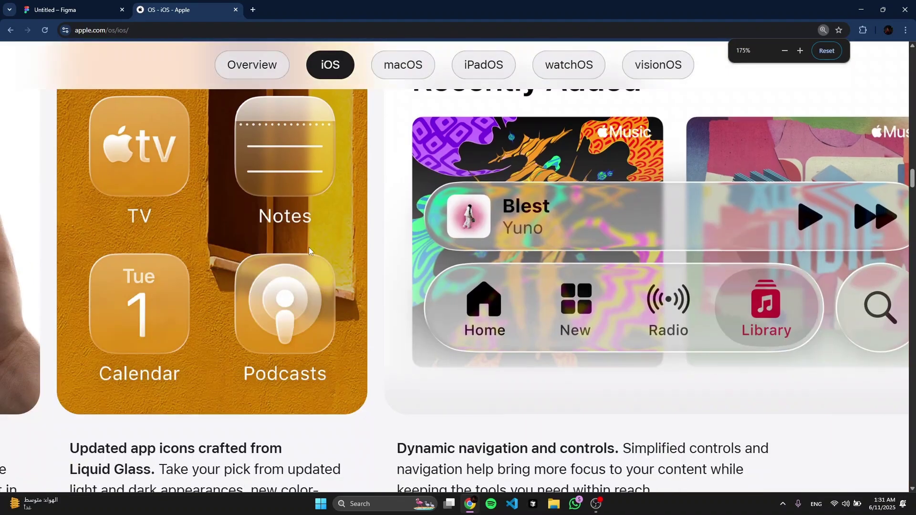
{"action": "scroll", "coordinate": [377, 237], "scroll_direction": "down", "scroll_amount": 2}
{"action": "scroll", "coordinate": [478, 246], "scroll_direction": "up", "scroll_amount": 2}
{"action": "key", "text": "ctrl+minus"}
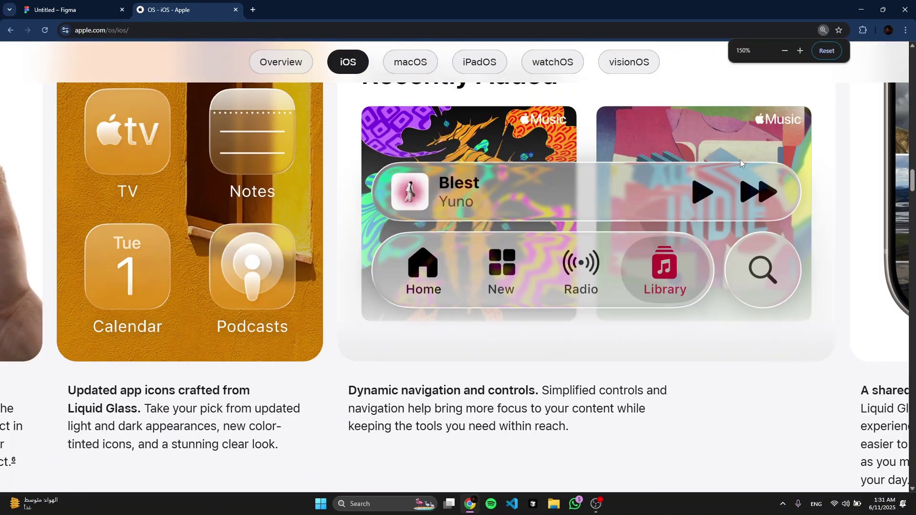
{"action": "key", "text": "ctrl+minus"}
{"action": "key", "text": "ctrl+minus"}
{"action": "key", "text": "ctrl+minus"}
{"action": "scroll", "coordinate": [561, 195], "scroll_direction": "up", "scroll_amount": 2}
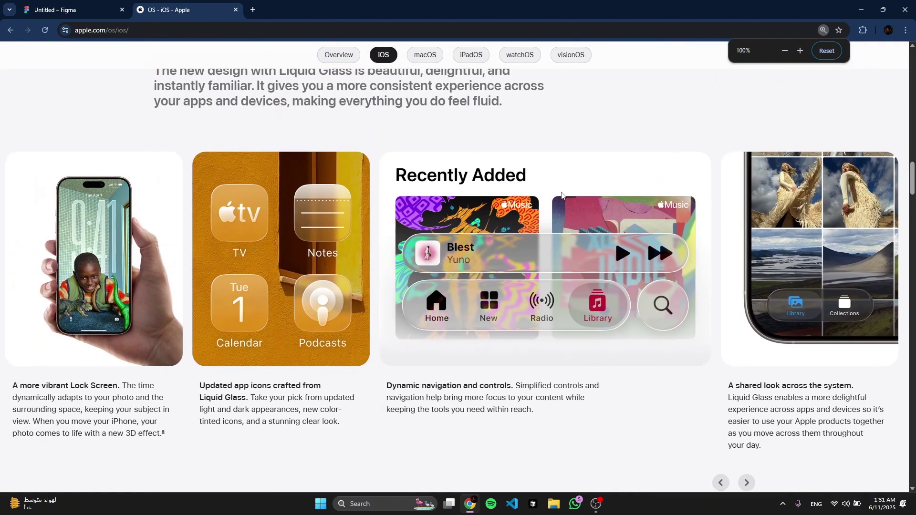
Look through the Liquid Glass gallery cards, from the shared look across the system back to the fresh design phones.
{"action": "scroll", "coordinate": [557, 198], "scroll_direction": "left", "scroll_amount": 3}
{"action": "scroll", "coordinate": [557, 198], "scroll_direction": "right", "scroll_amount": 5}
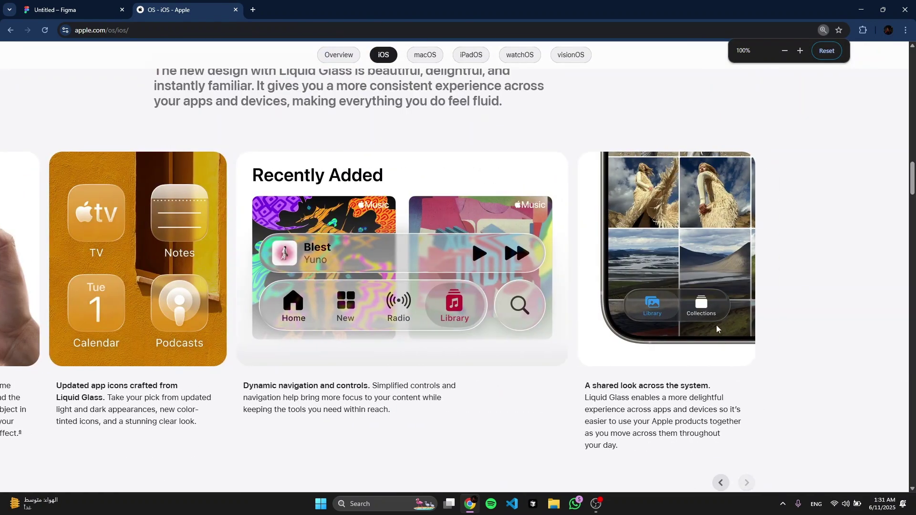
{"action": "scroll", "coordinate": [538, 289], "scroll_direction": "left", "scroll_amount": 3}
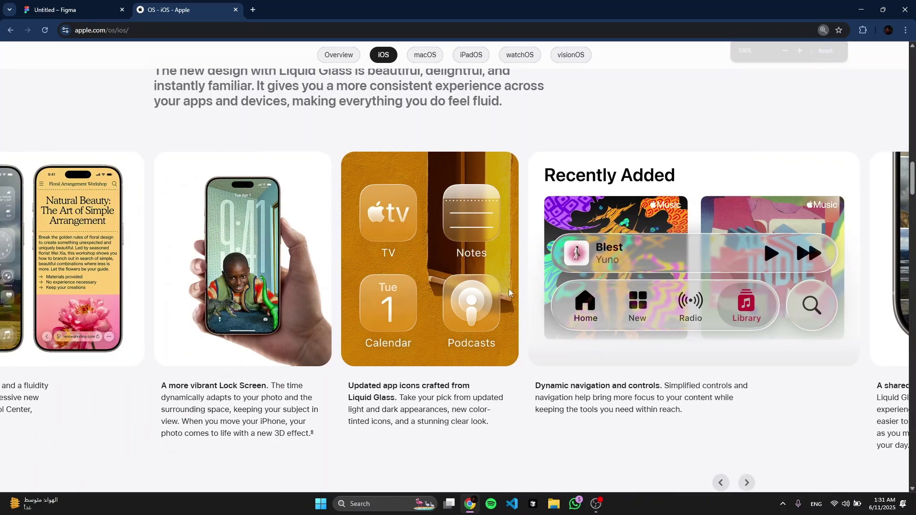
{"action": "scroll", "coordinate": [509, 289], "scroll_direction": "left", "scroll_amount": 4}
{"action": "scroll", "coordinate": [459, 275], "scroll_direction": "right", "scroll_amount": 3}
{"action": "scroll", "coordinate": [458, 274], "scroll_direction": "right", "scroll_amount": 3}
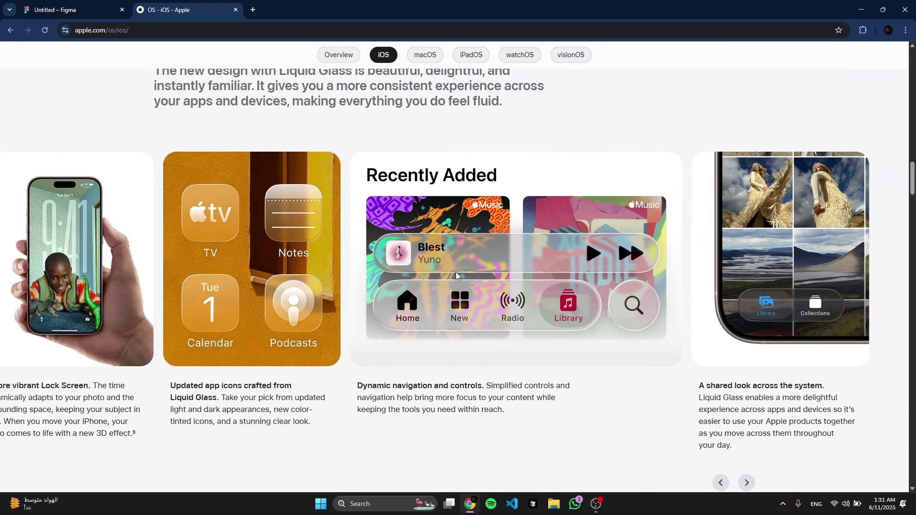
{"action": "scroll", "coordinate": [457, 273], "scroll_direction": "left", "scroll_amount": 5}
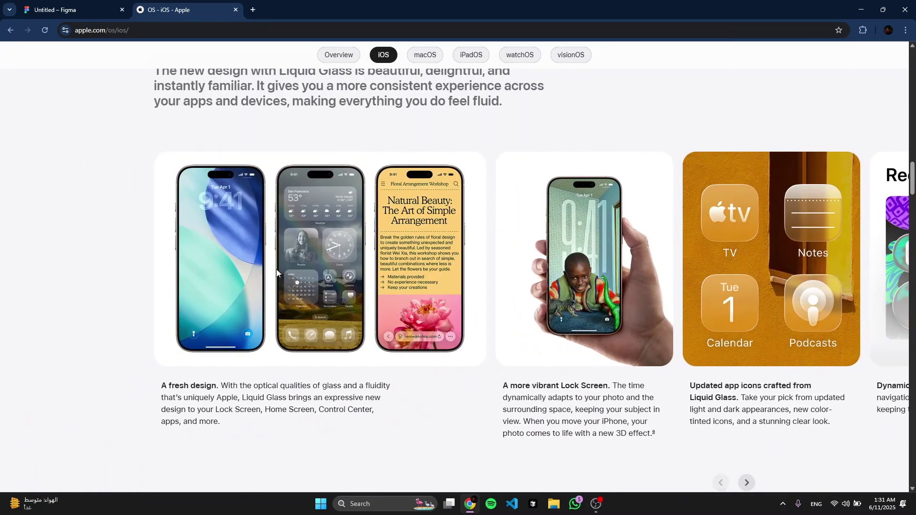
Return to the Figma file, run the Unsplash plugin and reposition its window so it fits fully above the toolbar.
{"action": "left_click", "coordinate": [92, 4]}
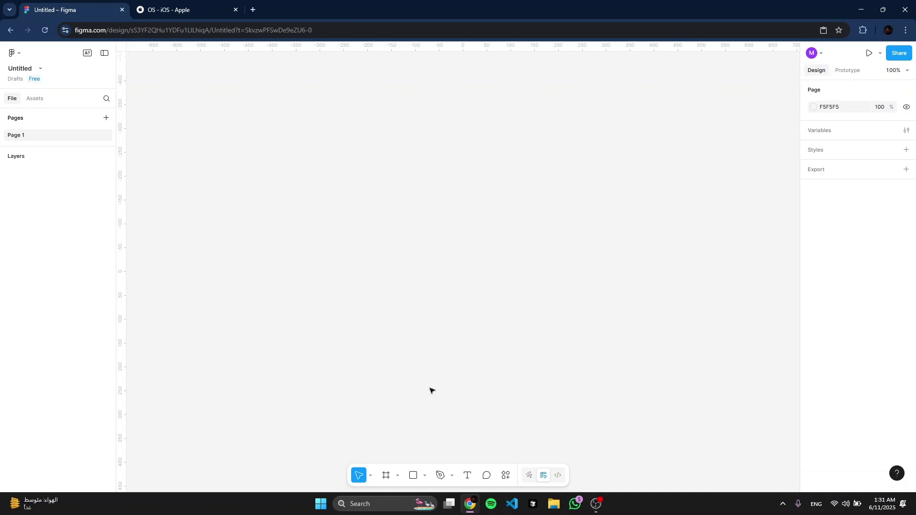
{"action": "left_click", "coordinate": [506, 476]}
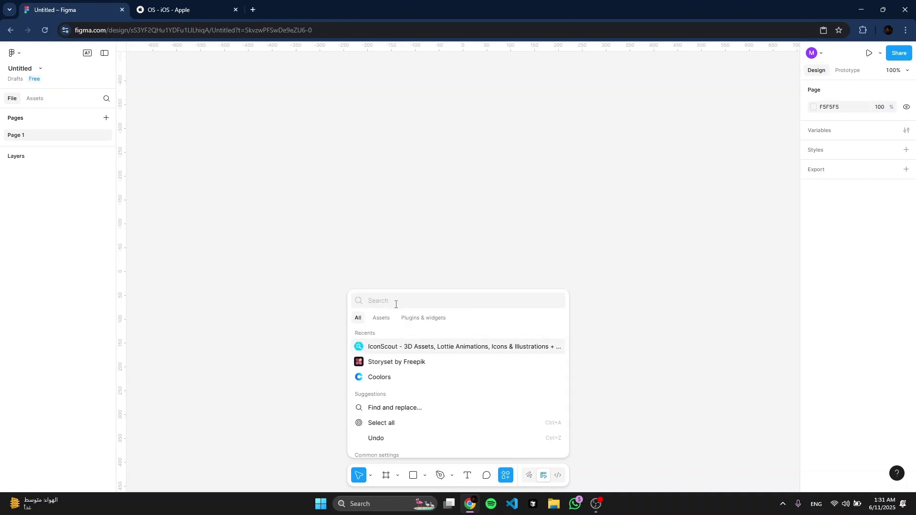
{"action": "type", "text": "uns"}
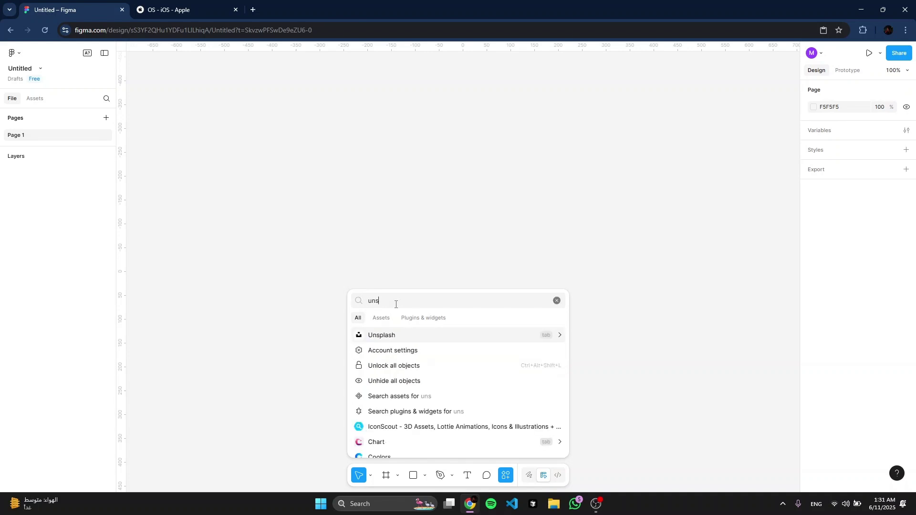
{"action": "key", "text": "Return"}
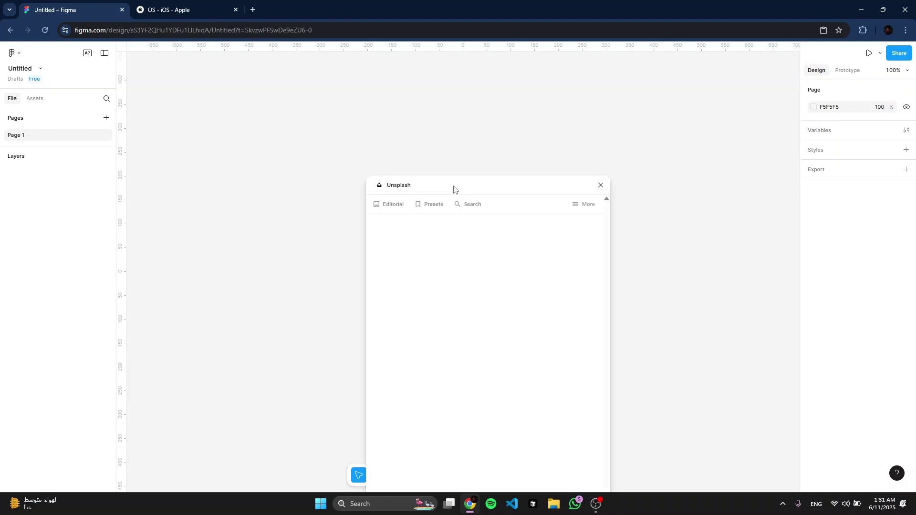
{"action": "left_click_drag", "start_coordinate": [455, 189], "coordinate": [459, 162]}
{"action": "left_click", "coordinate": [473, 181]}
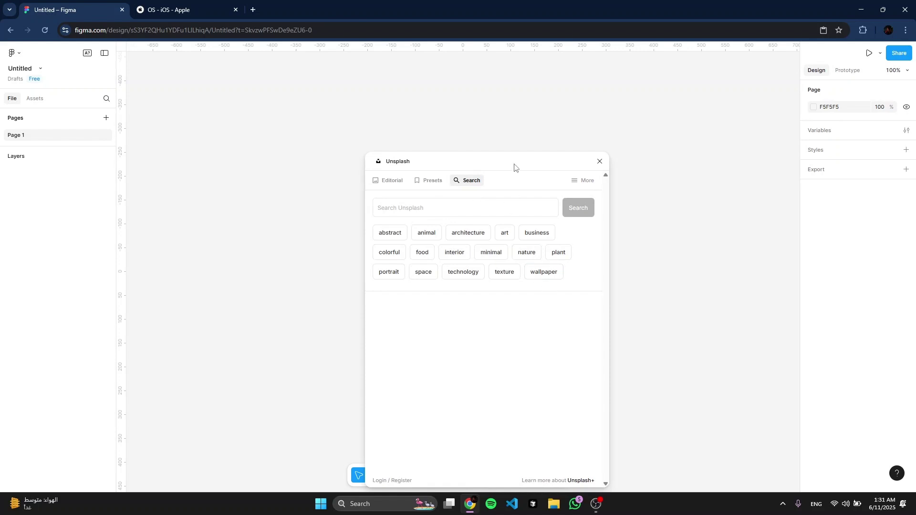
{"action": "left_click_drag", "start_coordinate": [514, 156], "coordinate": [510, 117]}
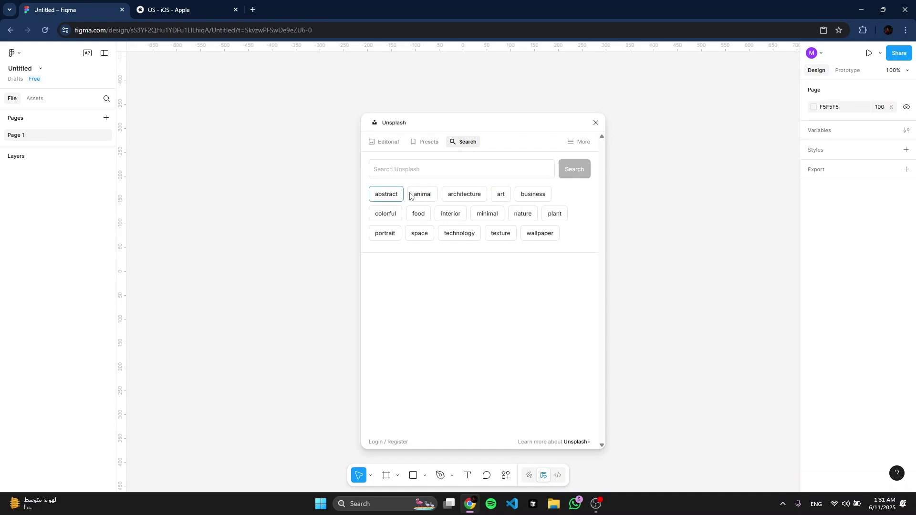
Insert the Editorial photo of a room with tall bookshelves, a window and a chair, and close the Unsplash plugin.
{"action": "left_click", "coordinate": [427, 163]}
{"action": "left_click", "coordinate": [394, 143]}
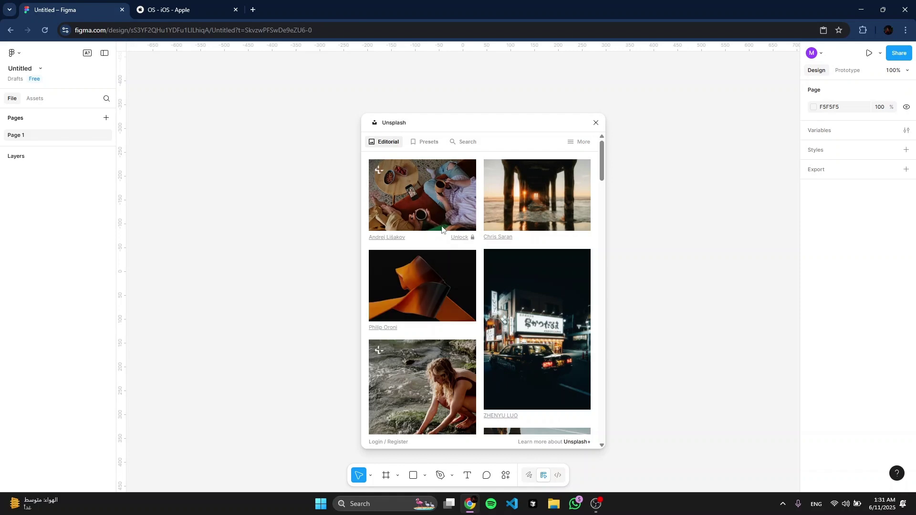
{"action": "scroll", "coordinate": [461, 189], "scroll_direction": "down", "scroll_amount": 5}
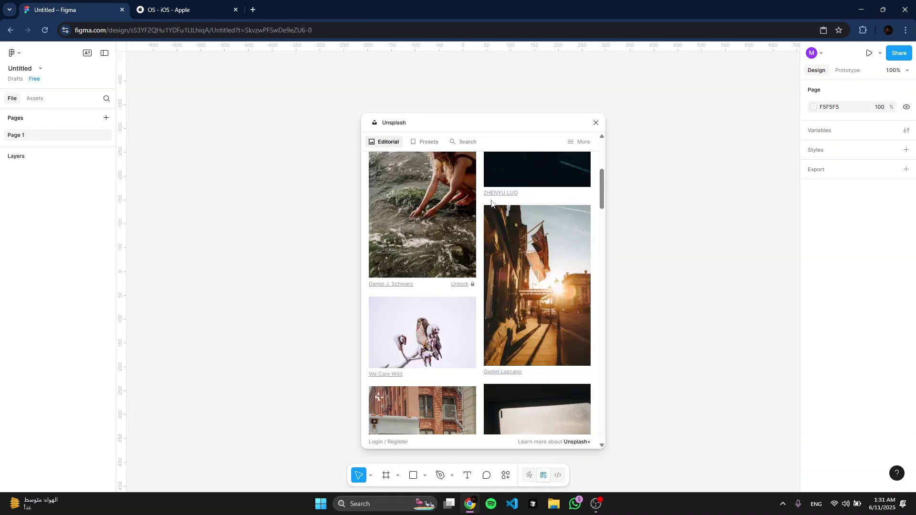
{"action": "scroll", "coordinate": [492, 254], "scroll_direction": "down", "scroll_amount": 5}
{"action": "scroll", "coordinate": [496, 246], "scroll_direction": "down", "scroll_amount": 5}
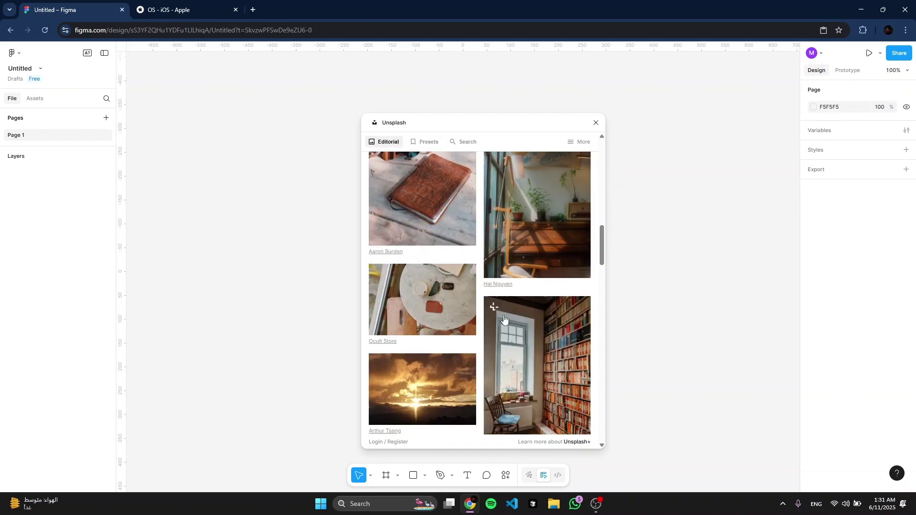
{"action": "left_click", "coordinate": [534, 330]}
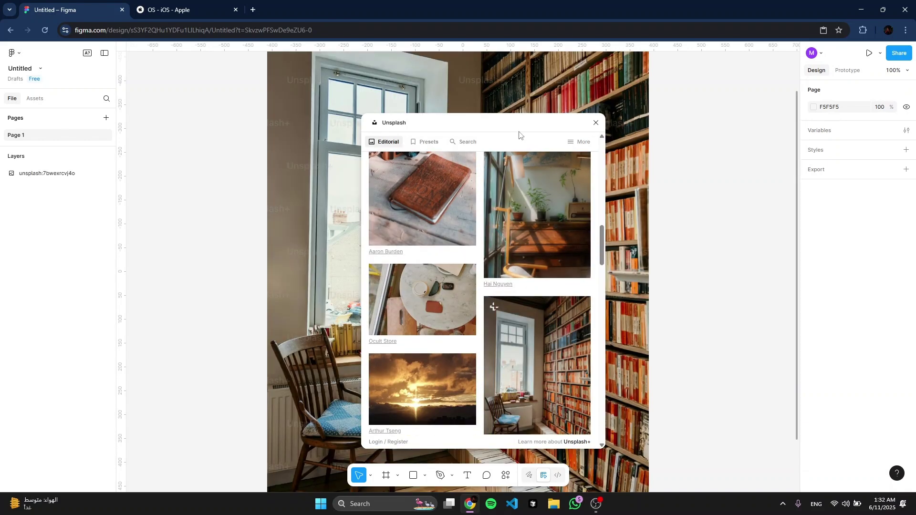
{"action": "left_click", "coordinate": [596, 123]}
Inspect the inserted bookshelf photo on the canvas, both in detail and as a whole.
{"action": "scroll", "coordinate": [499, 269], "scroll_direction": "down", "scroll_amount": 2}
{"action": "left_click", "coordinate": [480, 275]}
{"action": "scroll", "coordinate": [458, 255], "scroll_direction": "up", "scroll_amount": 3}
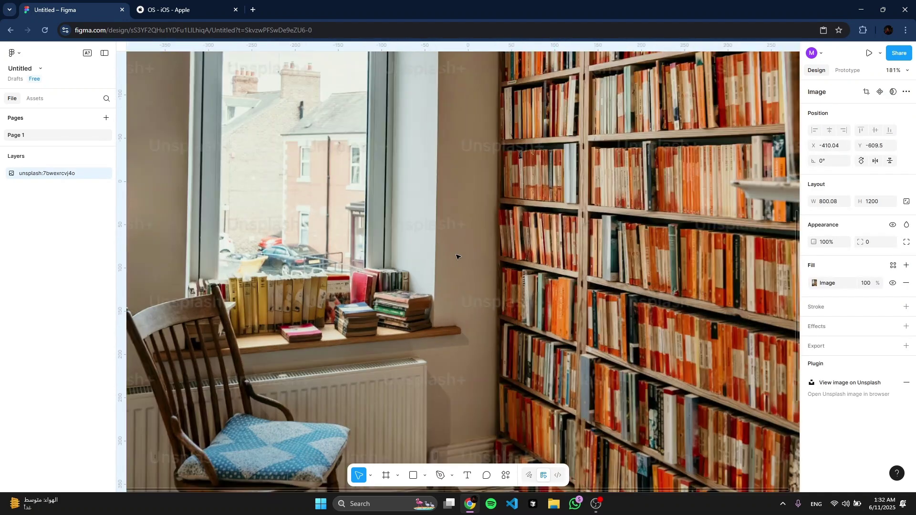
{"action": "scroll", "coordinate": [456, 253], "scroll_direction": "down", "scroll_amount": 3}
{"action": "scroll", "coordinate": [432, 223], "scroll_direction": "up", "scroll_amount": 2}
{"action": "scroll", "coordinate": [420, 240], "scroll_direction": "down", "scroll_amount": 3}
{"action": "scroll", "coordinate": [419, 240], "scroll_direction": "up", "scroll_amount": 3}
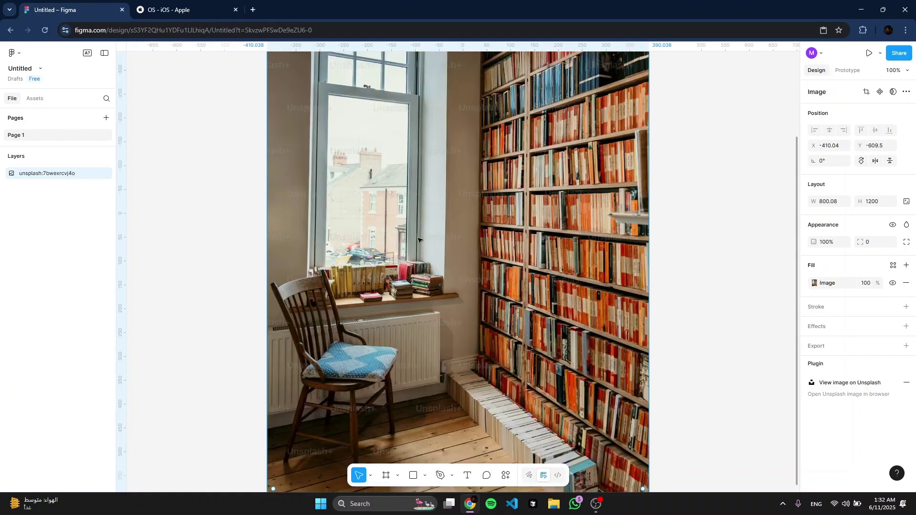
{"action": "scroll", "coordinate": [587, 231], "scroll_direction": "down", "scroll_amount": 3}
{"action": "scroll", "coordinate": [587, 230], "scroll_direction": "up", "scroll_amount": 3}
{"action": "scroll", "coordinate": [615, 218], "scroll_direction": "down", "scroll_amount": 3}
{"action": "left_click", "coordinate": [637, 214]}
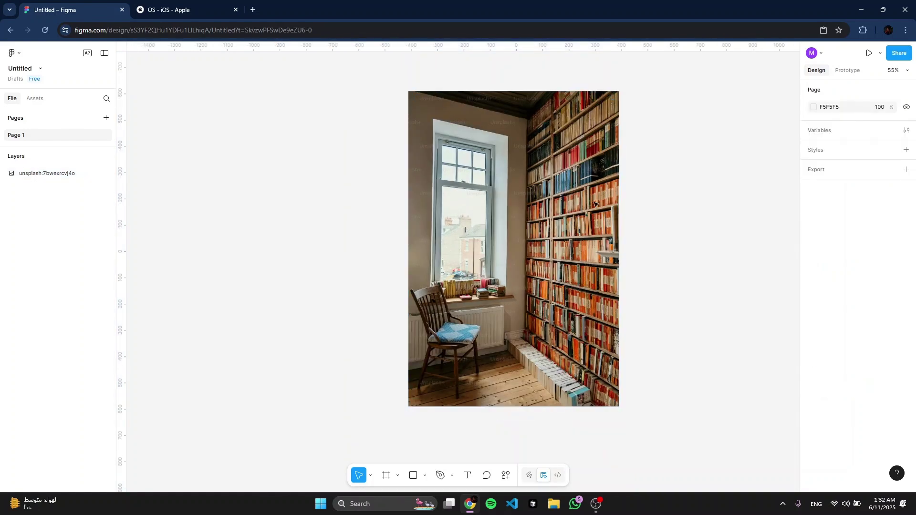
Draw a frame about 628 × 257 on the empty canvas beside the photo and set its fill opacity to 5%.
{"action": "scroll", "coordinate": [521, 258], "scroll_direction": "up", "scroll_amount": 3}
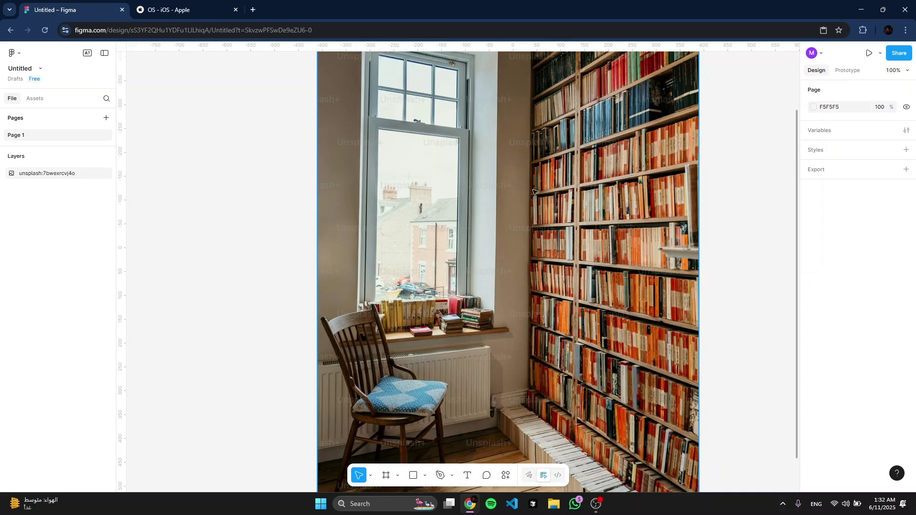
{"action": "key", "text": "f"}
{"action": "scroll", "coordinate": [478, 177], "scroll_direction": "right", "scroll_amount": 8}
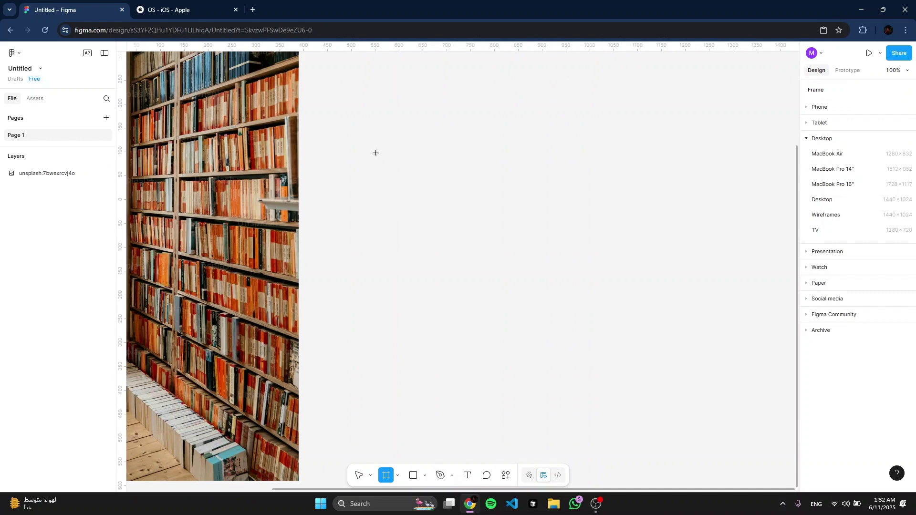
{"action": "left_click_drag", "start_coordinate": [376, 154], "coordinate": [675, 276]}
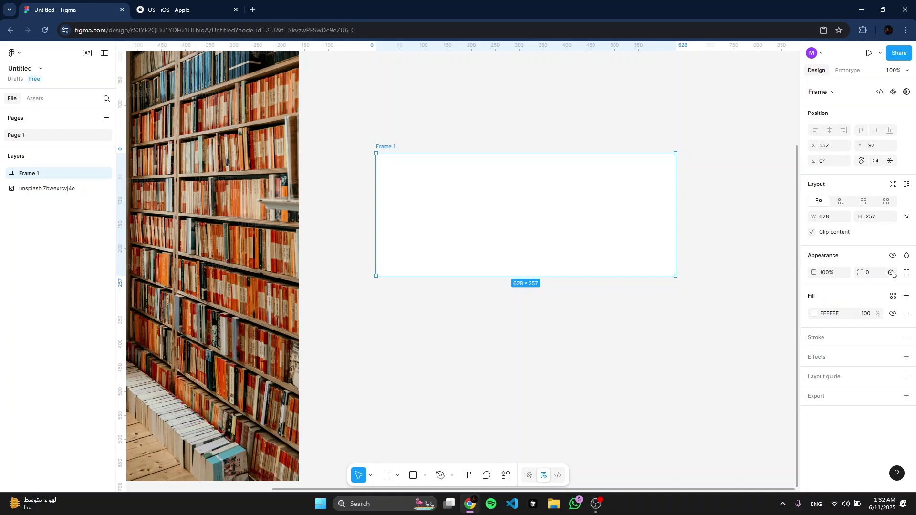
{"action": "left_click", "coordinate": [867, 314]}
{"action": "key", "text": "Return"}
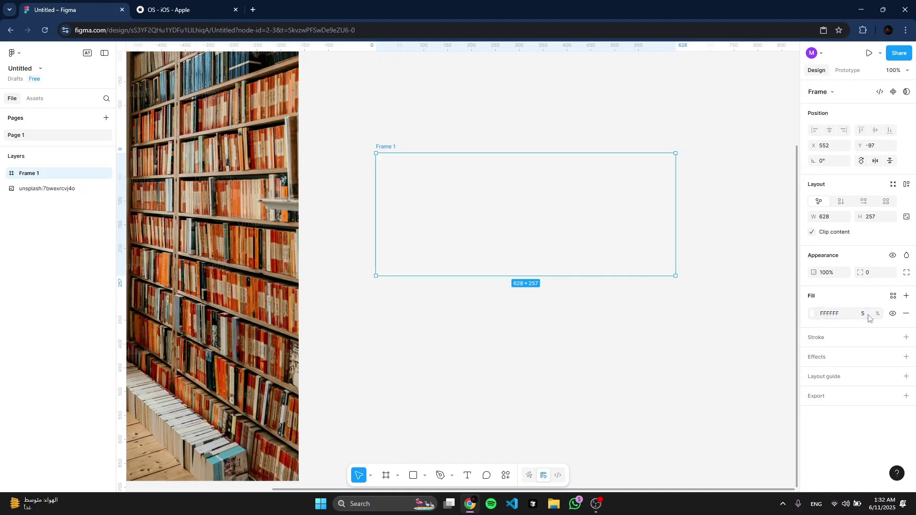
Move the frame onto the photo so it spans the window and the bookshelves.
{"action": "left_click_drag", "start_coordinate": [359, 380], "coordinate": [506, 369]}
{"action": "left_click_drag", "start_coordinate": [640, 222], "coordinate": [248, 235]}
{"action": "left_click_drag", "start_coordinate": [310, 223], "coordinate": [450, 222]}
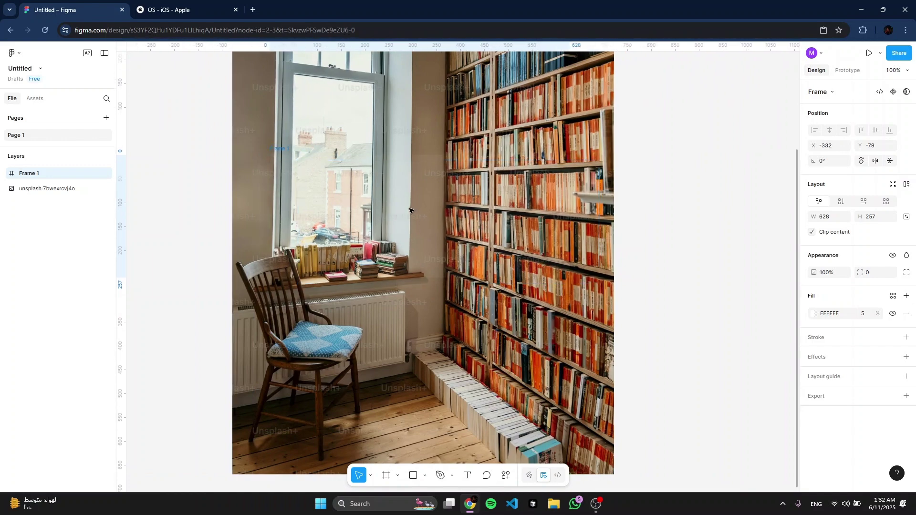
{"action": "scroll", "coordinate": [409, 211], "scroll_direction": "up", "scroll_amount": 5}
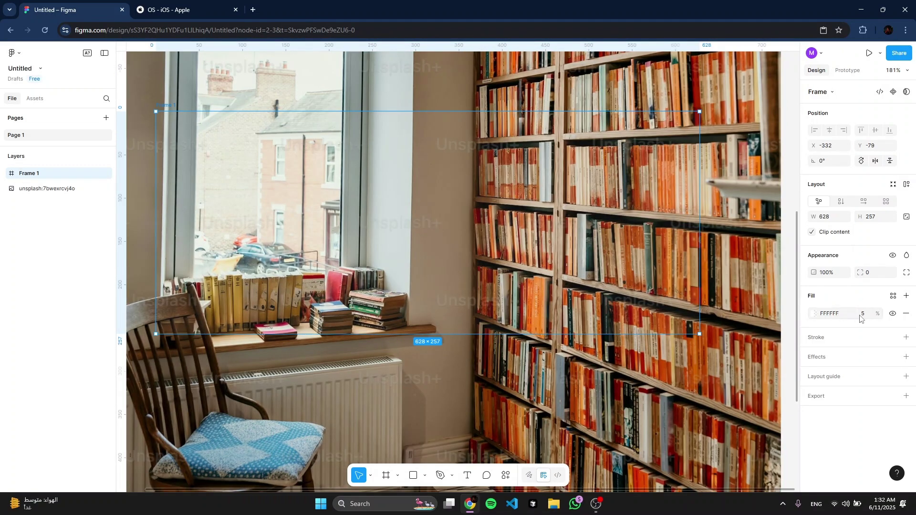
Set the frame's corner radius to 44 and its white fill opacity to 49%.
{"action": "left_click", "coordinate": [871, 276]}
{"action": "type", "text": "44"}
{"action": "key", "text": "Return"}
{"action": "scroll", "coordinate": [480, 211], "scroll_direction": "down", "scroll_amount": 3}
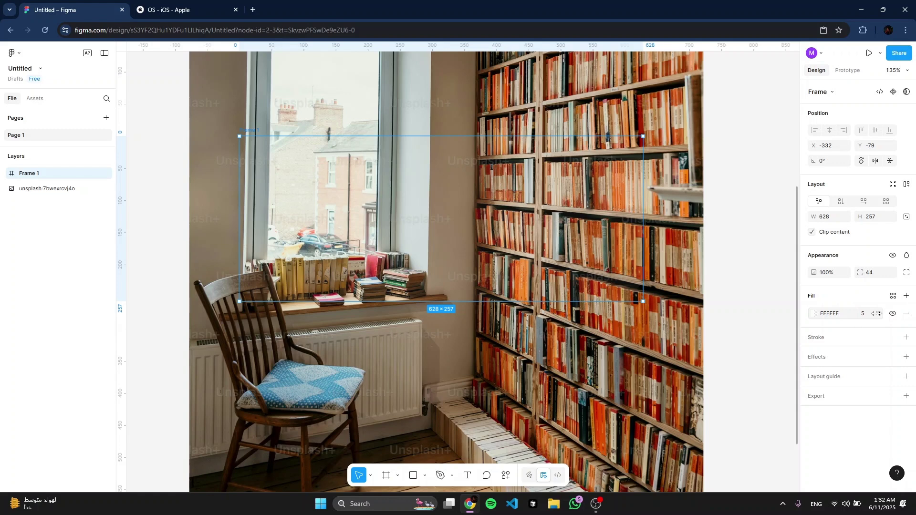
{"action": "left_click_drag", "start_coordinate": [877, 313], "coordinate": [898, 314]}
Set the frame's corner radius to 55.
{"action": "left_click", "coordinate": [879, 275]}
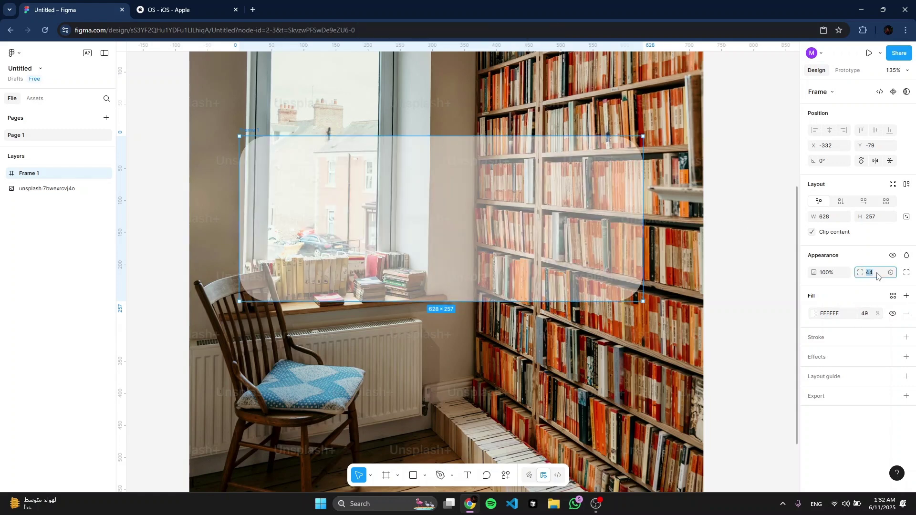
{"action": "type", "text": "55"}
{"action": "key", "text": "Return"}
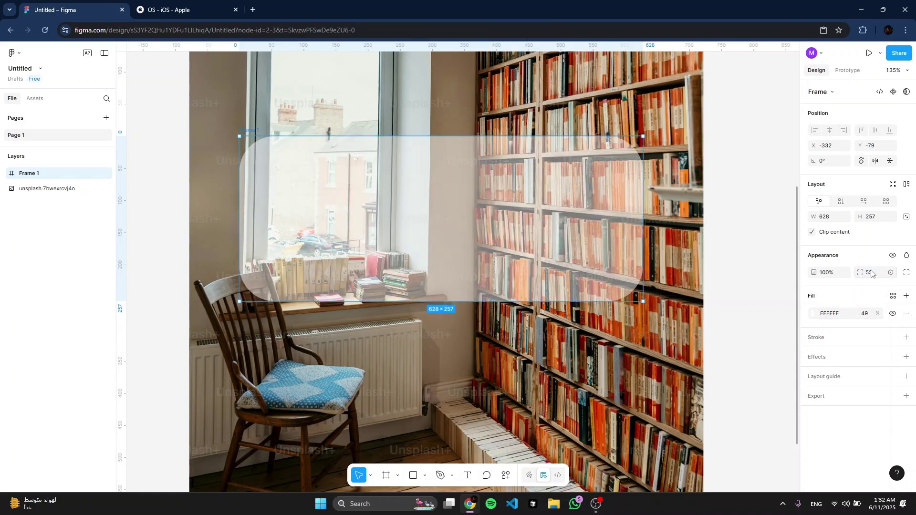
Try out fully rounded ends on the frame and reset its corner radius to 0.
{"action": "left_click", "coordinate": [872, 272]}
{"action": "type", "text": "0"}
{"action": "left_click_drag", "start_coordinate": [862, 275], "coordinate": [912, 257]}
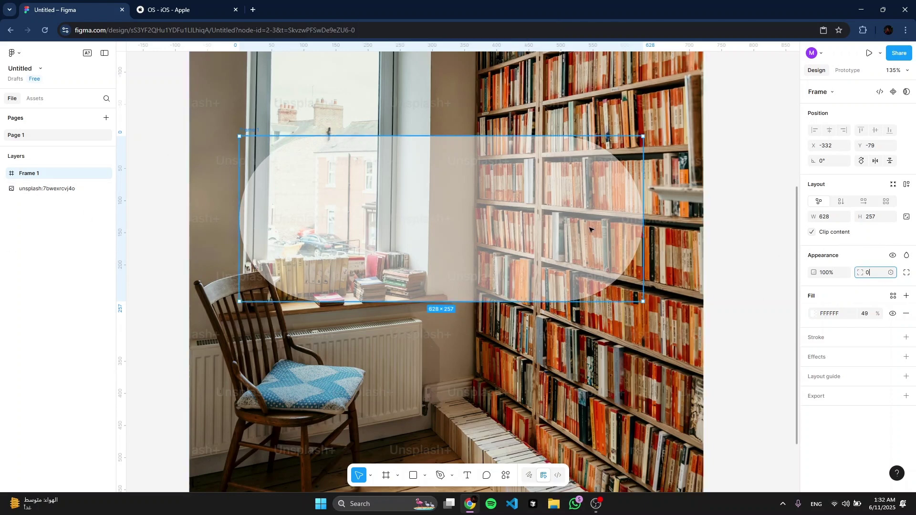
{"action": "left_click", "coordinate": [745, 236]}
Set the frame's corner radius to 500 and its white fill opacity to 5%.
{"action": "left_click", "coordinate": [620, 233]}
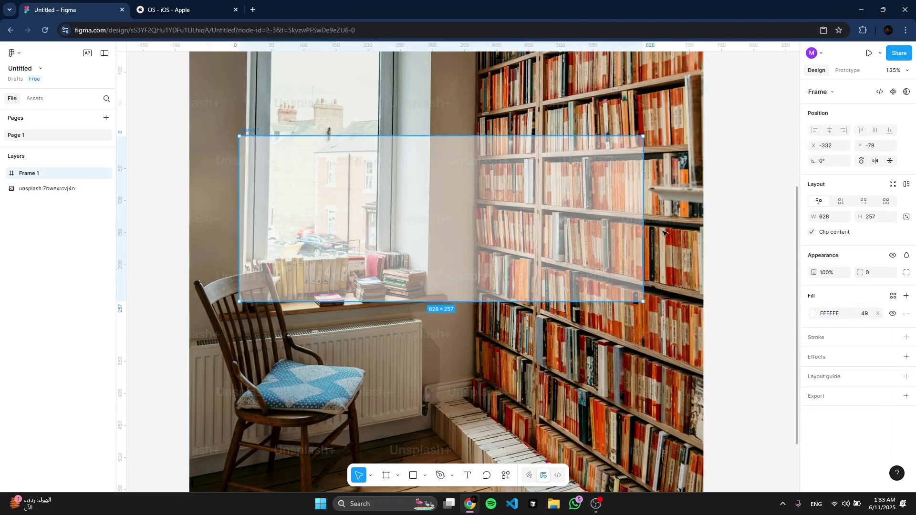
{"action": "left_click", "coordinate": [871, 274]}
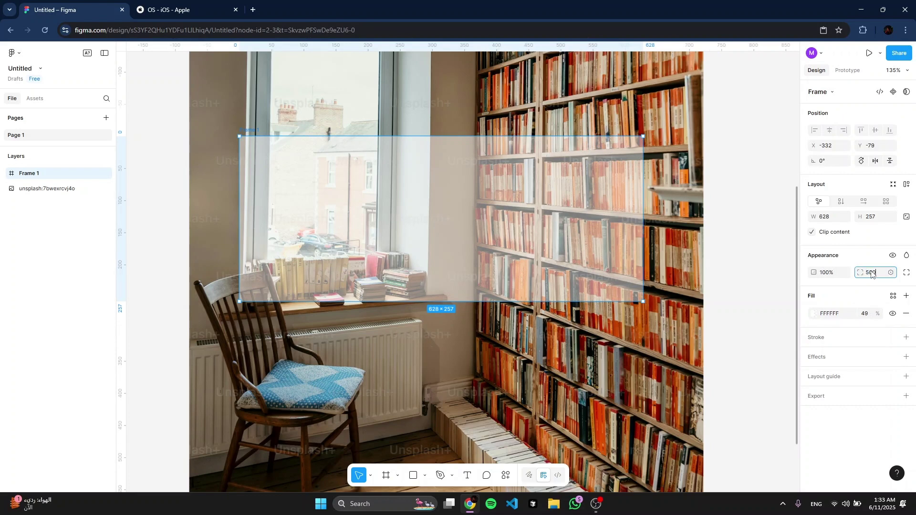
{"action": "key", "text": "Return"}
{"action": "left_click", "coordinate": [873, 314]}
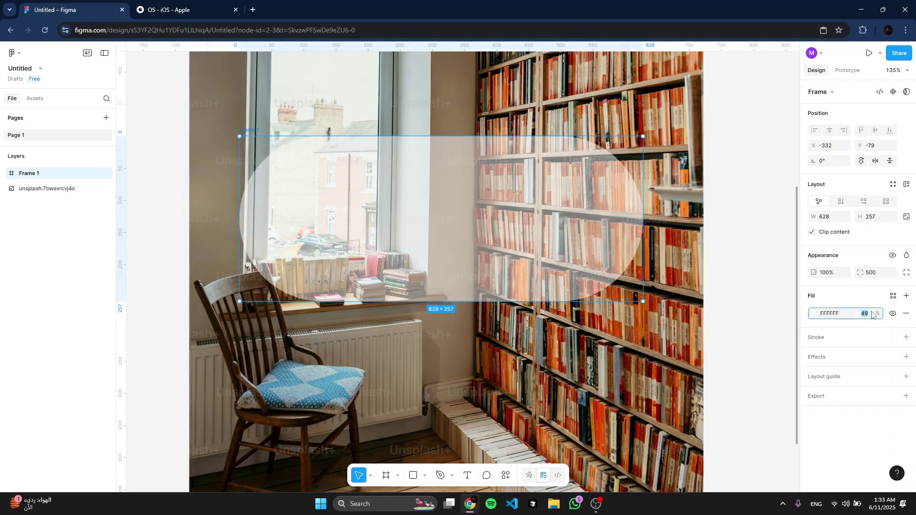
{"action": "type", "text": "5"}
{"action": "key", "text": "Return"}
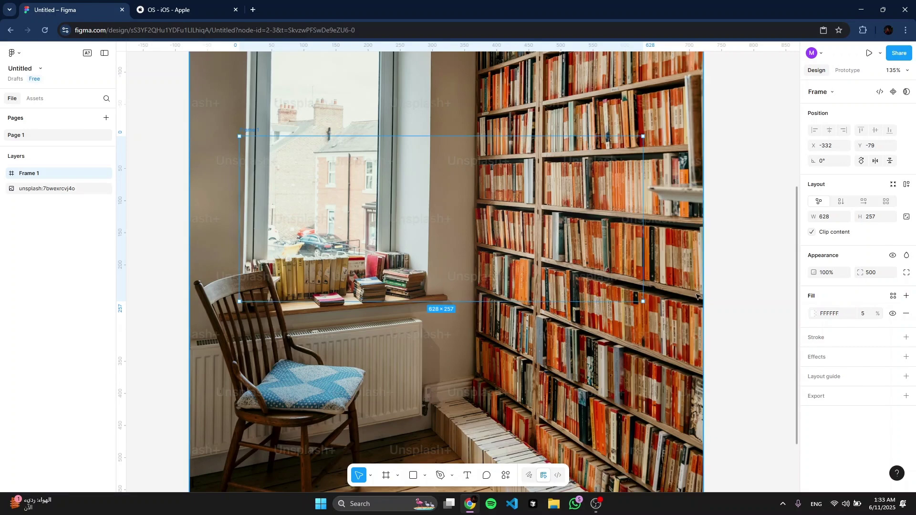
Examine the Liquid Glass widgets and app icons in the Design section of Apple's iOS page and return to Figma.
{"action": "left_click", "coordinate": [189, 5]}
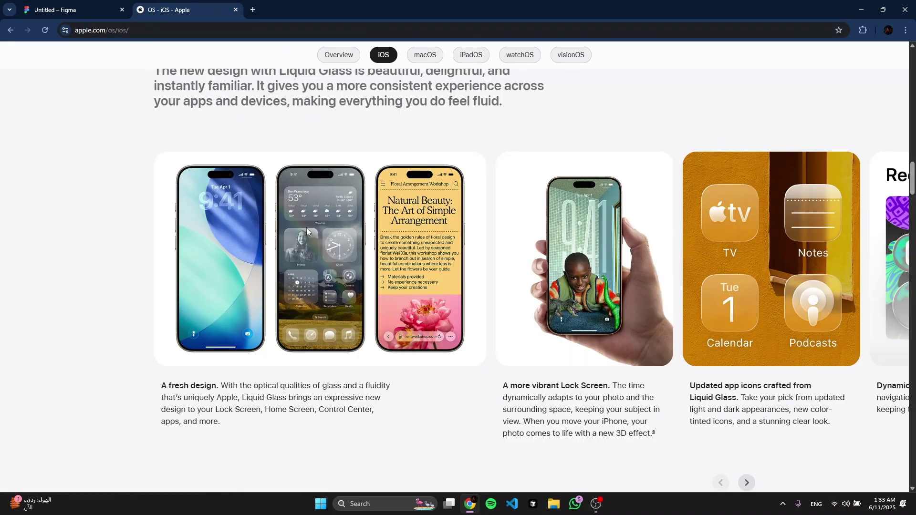
{"action": "scroll", "coordinate": [307, 229], "scroll_direction": "up", "scroll_amount": 8}
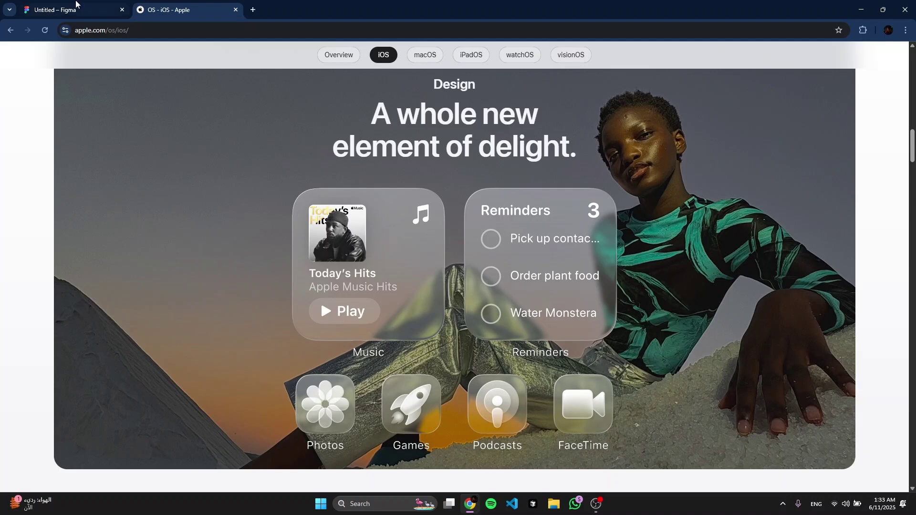
{"action": "left_click", "coordinate": [76, 6]}
Move the frame down over the chair and the floor books, to about X -328, Y 259.
{"action": "left_click_drag", "start_coordinate": [560, 255], "coordinate": [559, 391]}
{"action": "scroll", "coordinate": [497, 280], "scroll_direction": "down", "scroll_amount": 3}
{"action": "left_click_drag", "start_coordinate": [496, 280], "coordinate": [500, 360]}
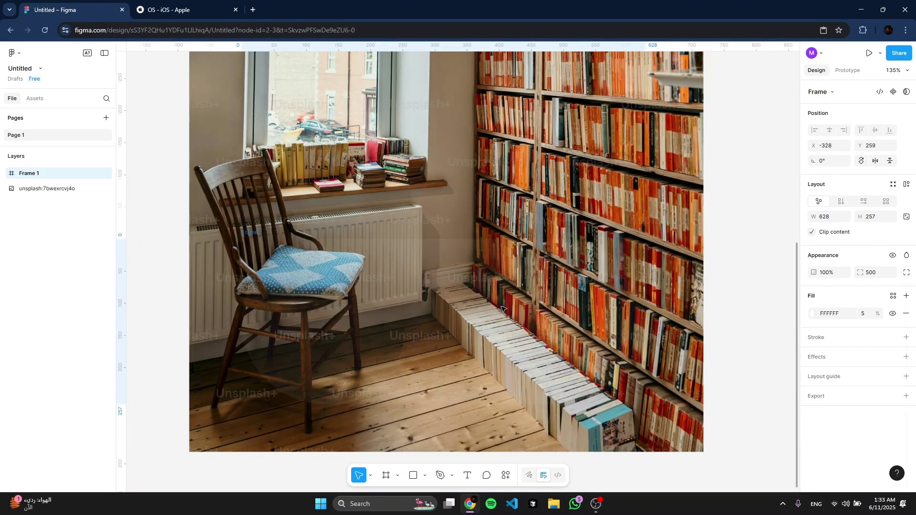
Try out a white 1 px inside stroke on the frame, undo its colour and remove the stroke.
{"action": "left_click", "coordinate": [905, 339]}
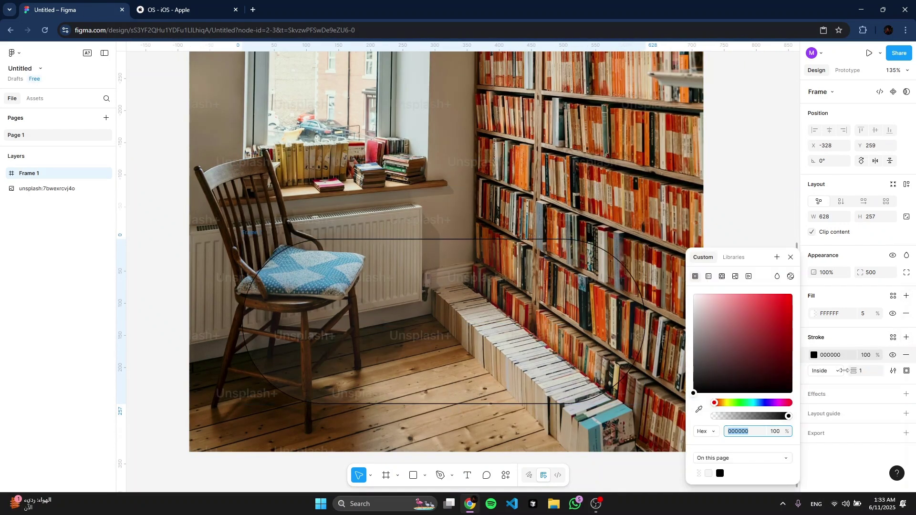
{"action": "left_click", "coordinate": [865, 371]}
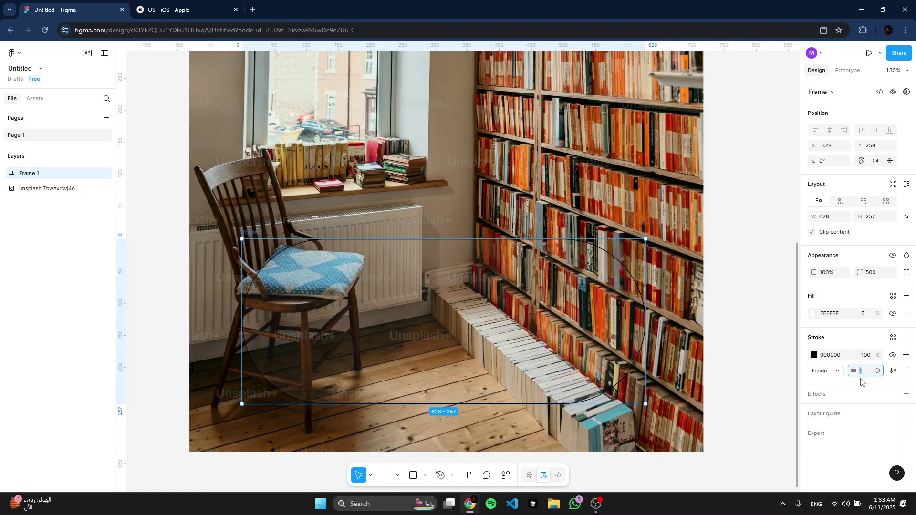
{"action": "left_click", "coordinate": [815, 356]}
{"action": "left_click_drag", "start_coordinate": [698, 302], "coordinate": [660, 280]}
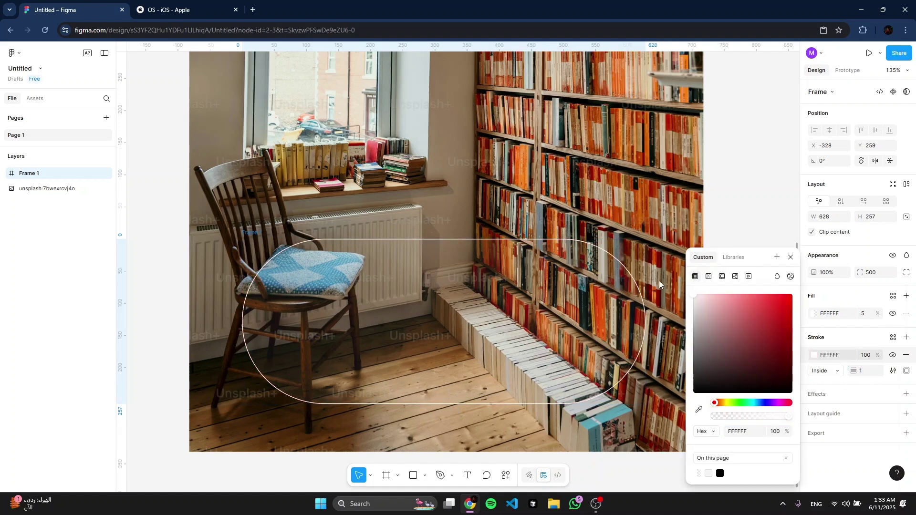
{"action": "left_click", "coordinate": [791, 258]}
{"action": "key", "text": "ctrl+z"}
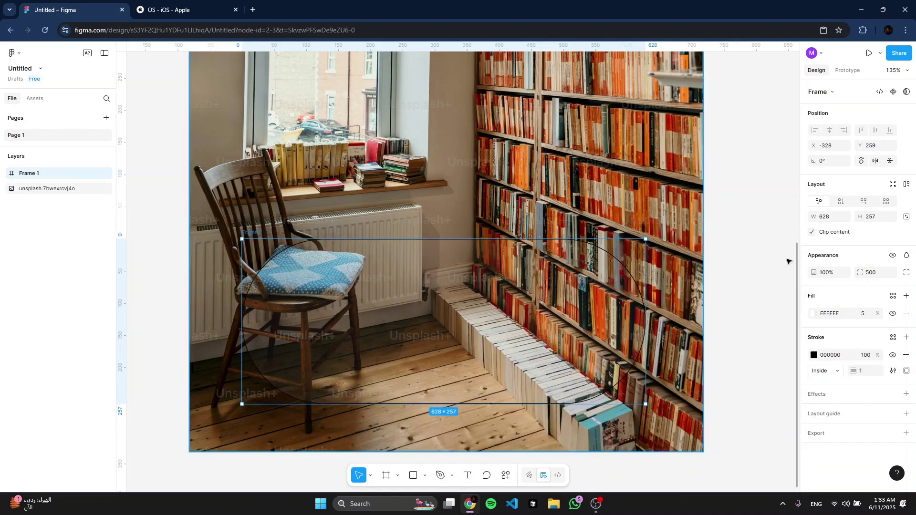
{"action": "left_click", "coordinate": [907, 355]}
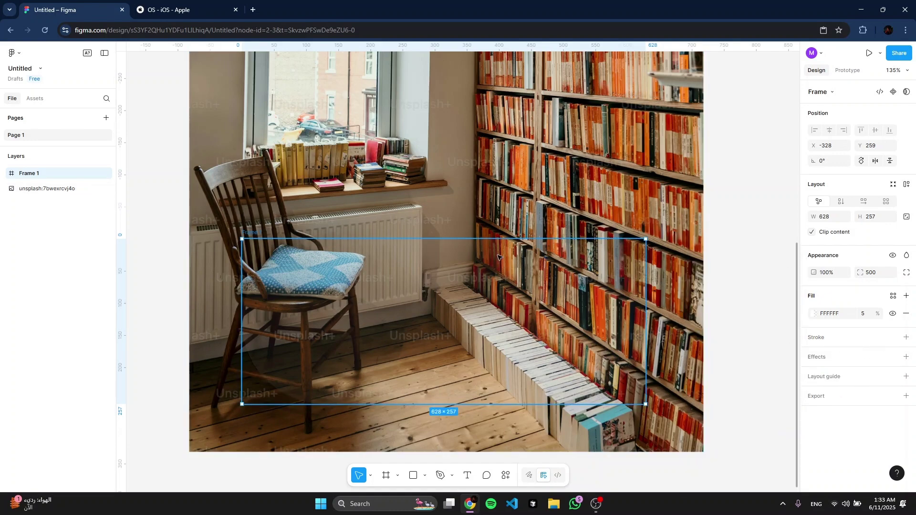
Check the edges of the glass widgets on Apple's iOS page again and return to Figma.
{"action": "scroll", "coordinate": [499, 258], "scroll_direction": "up", "scroll_amount": 3}
{"action": "left_click", "coordinate": [176, 12]}
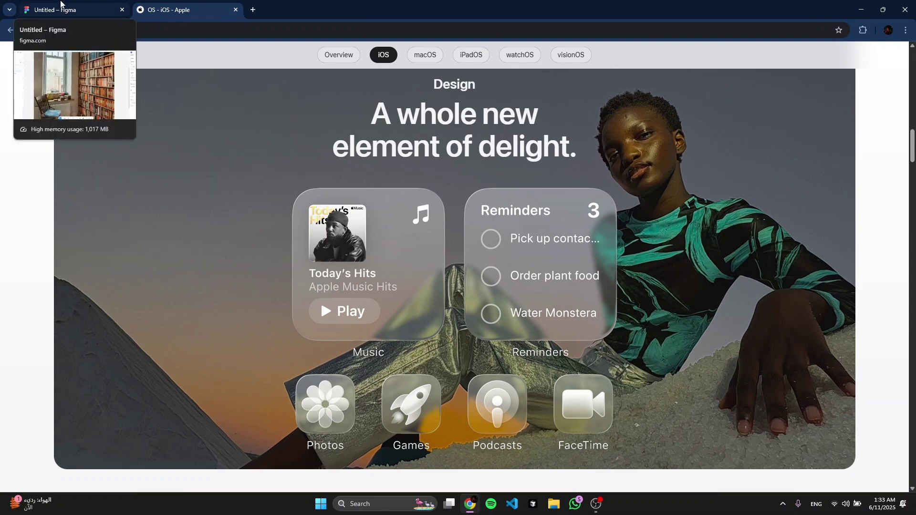
{"action": "left_click", "coordinate": [60, 4]}
Move the frame so it overlaps the photo's right edge, at about X -123, Y 98.
{"action": "scroll", "coordinate": [455, 156], "scroll_direction": "down", "scroll_amount": 3}
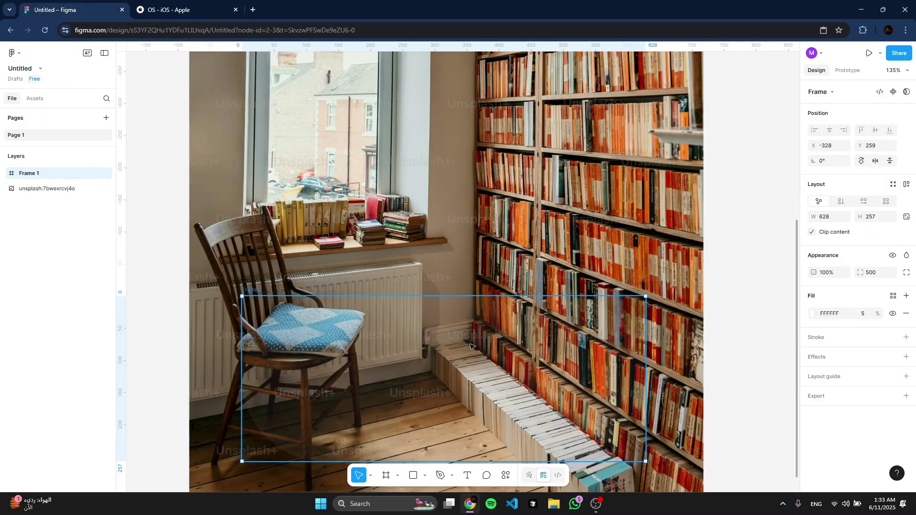
{"action": "scroll", "coordinate": [459, 172], "scroll_direction": "down", "scroll_amount": 5}
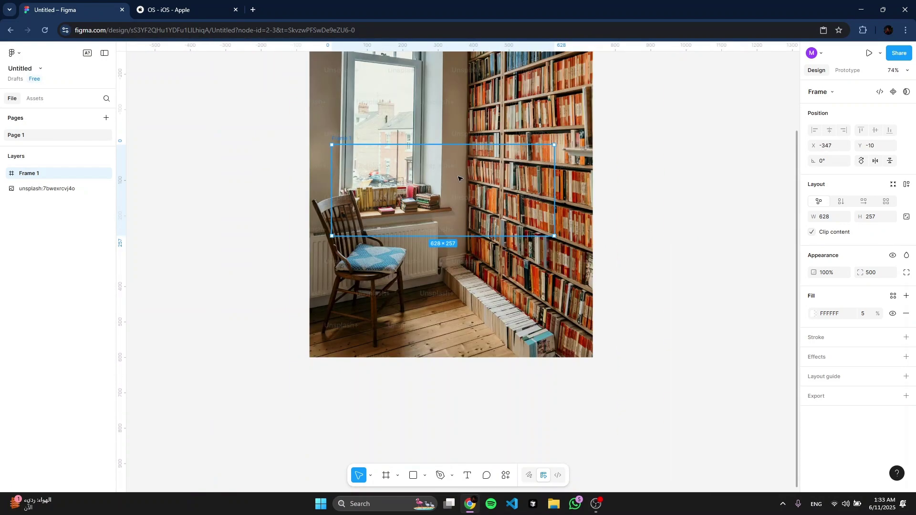
{"action": "left_click_drag", "start_coordinate": [447, 197], "coordinate": [526, 234]}
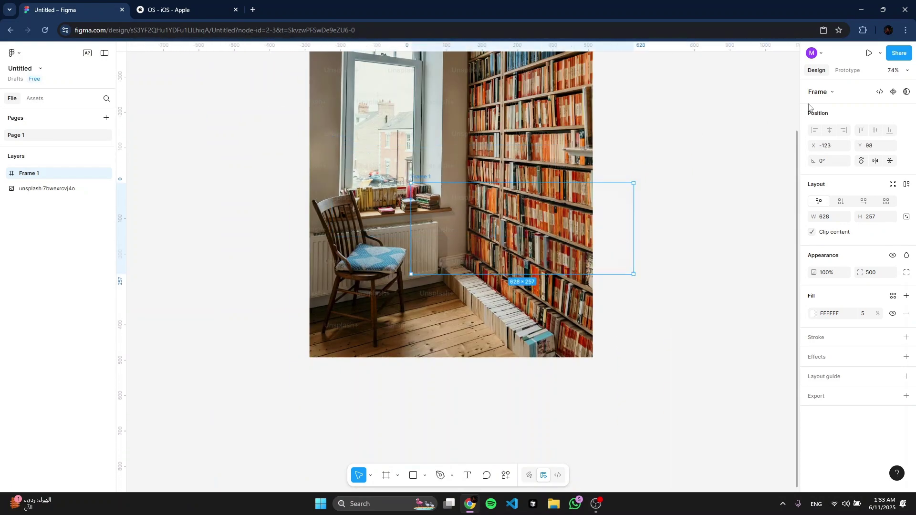
Change the page background colour to the grey B8B8B8.
{"action": "left_click", "coordinate": [781, 98]}
{"action": "left_click", "coordinate": [814, 107]}
{"action": "left_click_drag", "start_coordinate": [746, 151], "coordinate": [693, 154]}
Move the frame off the photo onto the empty canvas to its right and deselect it.
{"action": "left_click", "coordinate": [533, 239]}
{"action": "scroll", "coordinate": [533, 238], "scroll_direction": "right", "scroll_amount": 4}
{"action": "left_click_drag", "start_coordinate": [360, 237], "coordinate": [623, 264]}
{"action": "left_click", "coordinate": [581, 194]}
{"action": "left_click", "coordinate": [581, 188]}
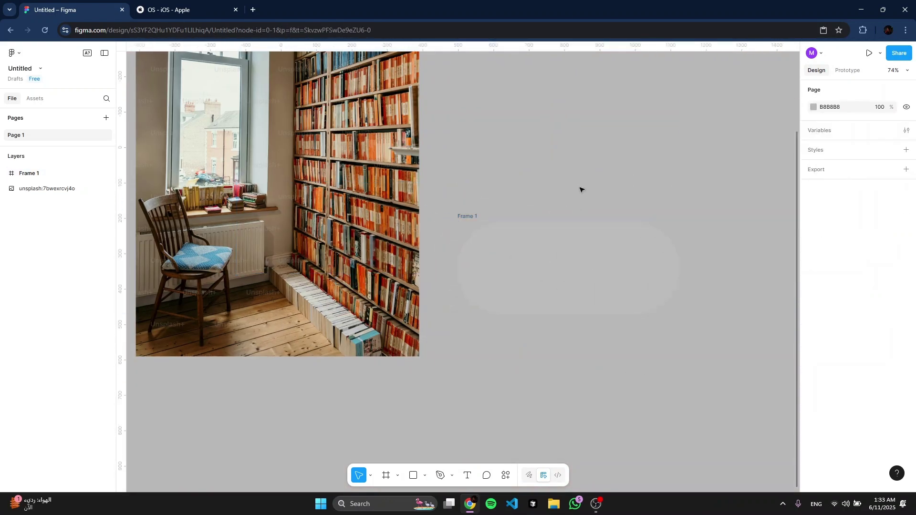
{"action": "key", "text": "r"}
{"action": "scroll", "coordinate": [508, 231], "scroll_direction": "up", "scroll_amount": 5}
{"action": "left_click_drag", "start_coordinate": [428, 213], "coordinate": [730, 380]}
{"action": "key", "text": "Delete"}
Draw a rectangle inside the frame, enlarge it past the frame's edges to about 1586 × 499 and centre it horizontally.
{"action": "key", "text": "r"}
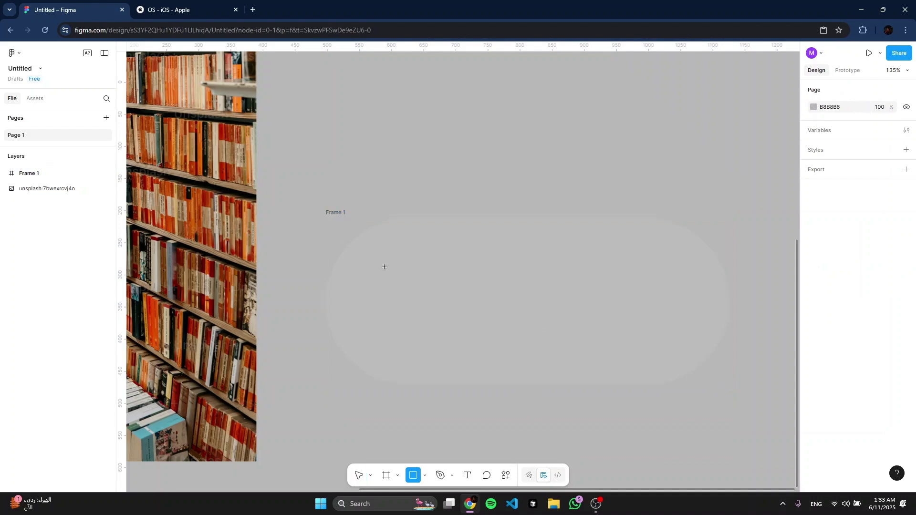
{"action": "left_click_drag", "start_coordinate": [382, 266], "coordinate": [585, 328]}
{"action": "scroll", "coordinate": [579, 291], "scroll_direction": "down", "scroll_amount": 5}
{"action": "left_click_drag", "start_coordinate": [579, 281], "coordinate": [613, 294]}
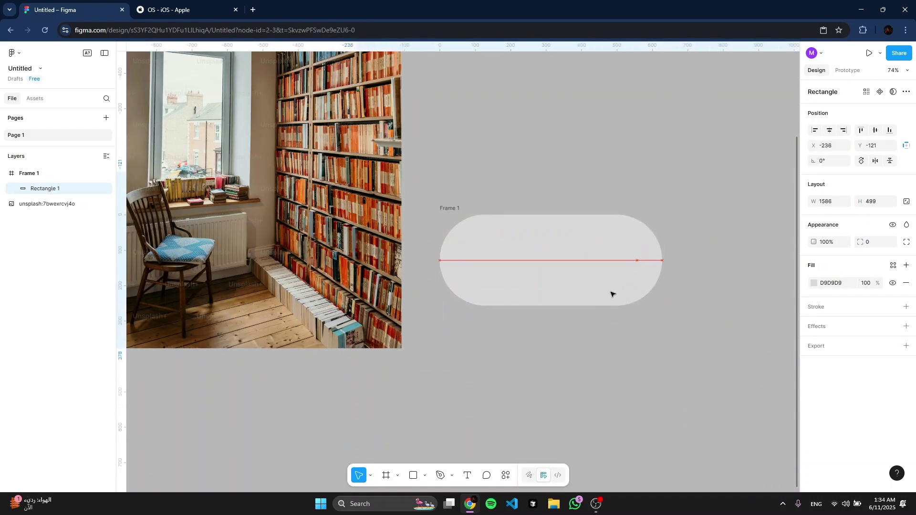
{"action": "left_click", "coordinate": [830, 130]}
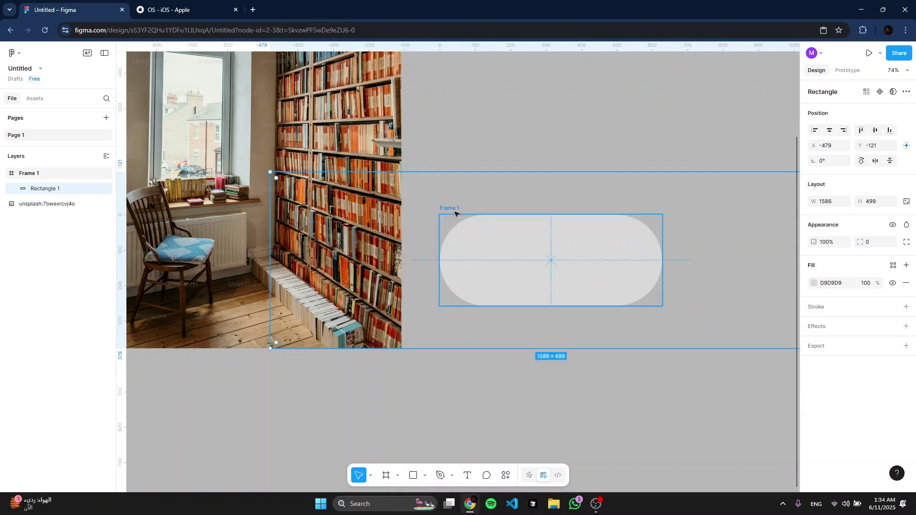
Resize the rectangle to about 1056 × 632 and centre it horizontally and vertically in the frame.
{"action": "scroll", "coordinate": [339, 330], "scroll_direction": "down", "scroll_amount": 3}
{"action": "scroll", "coordinate": [543, 339], "scroll_direction": "up", "scroll_amount": 2}
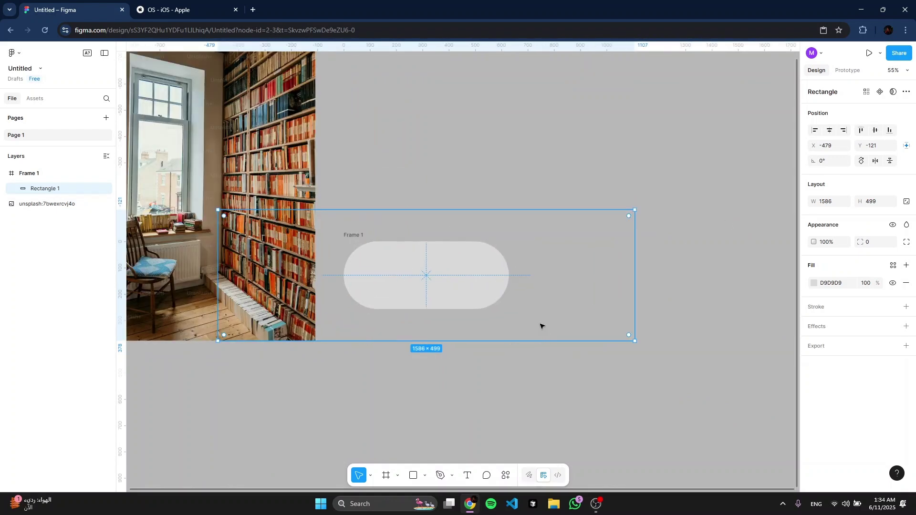
{"action": "left_click_drag", "start_coordinate": [517, 340], "coordinate": [516, 376]}
{"action": "left_click_drag", "start_coordinate": [635, 309], "coordinate": [560, 307]}
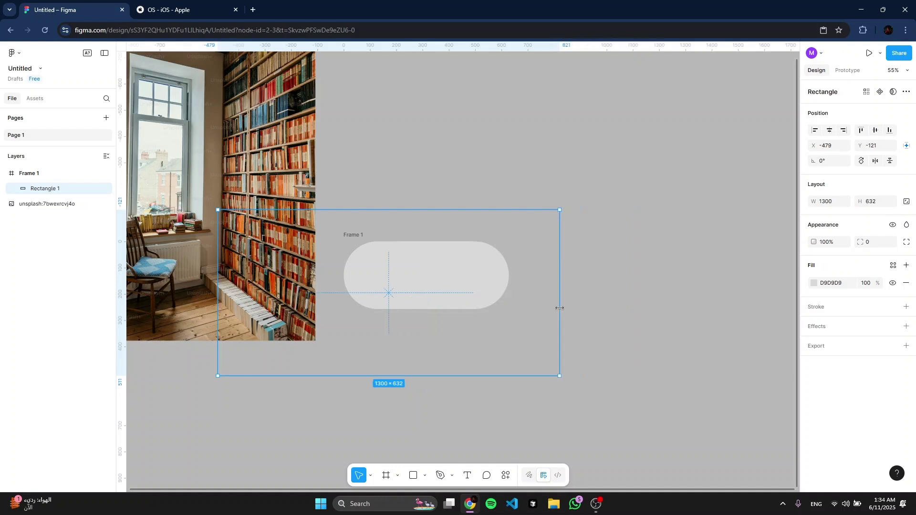
{"action": "left_click_drag", "start_coordinate": [219, 293], "coordinate": [283, 292]}
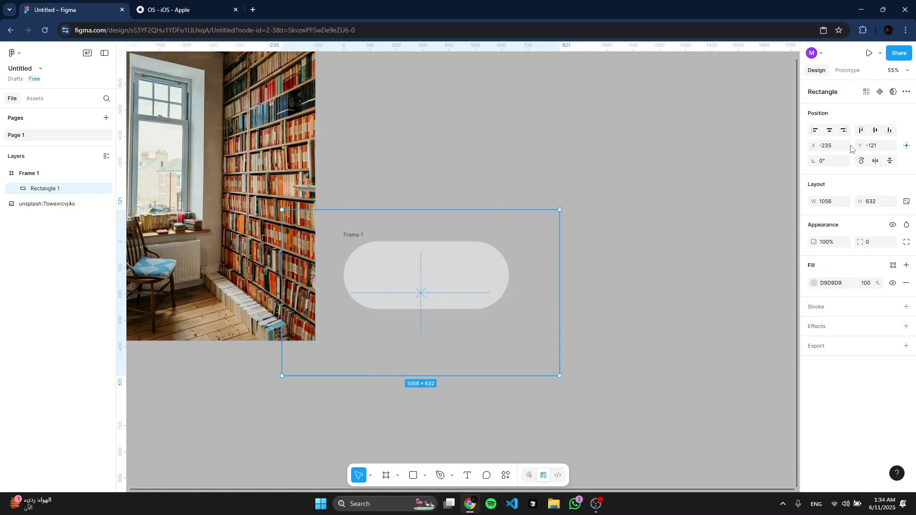
{"action": "left_click", "coordinate": [830, 130]}
{"action": "left_click", "coordinate": [875, 129]}
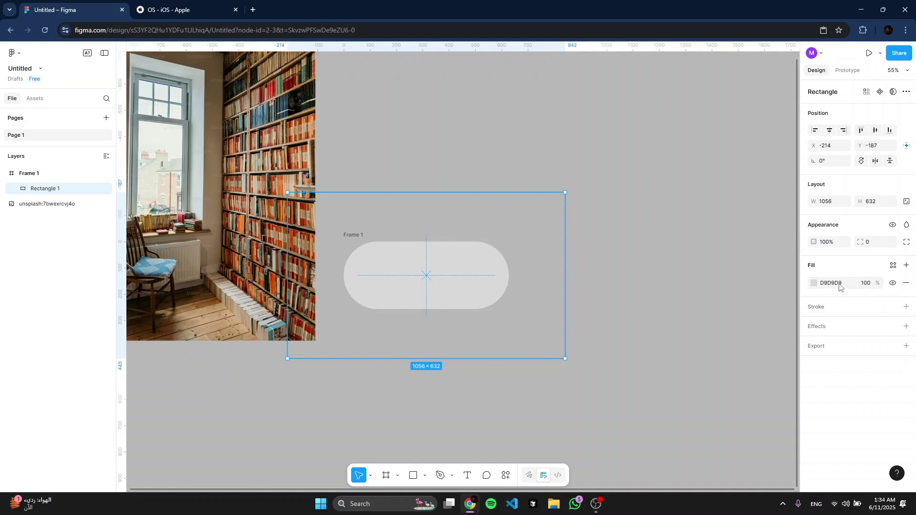
Set the rectangle's fill to white FFFFFF at 10% opacity.
{"action": "left_click", "coordinate": [867, 283]}
{"action": "type", "text": "10"}
{"action": "key", "text": "Return"}
{"action": "left_click", "coordinate": [814, 284]}
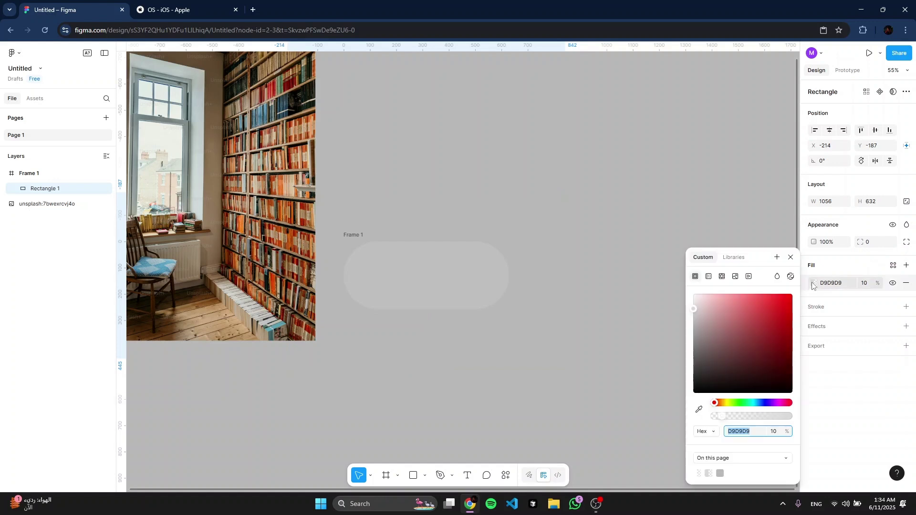
{"action": "left_click_drag", "start_coordinate": [753, 311], "coordinate": [616, 249]}
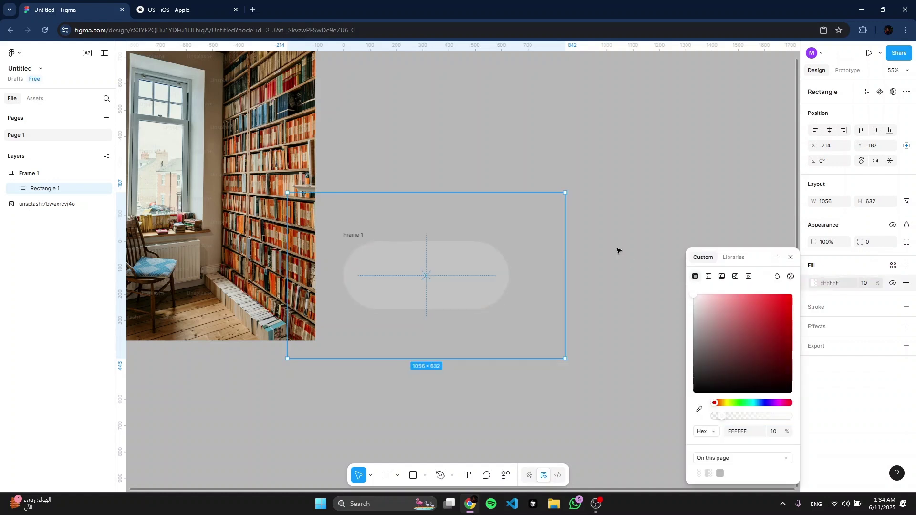
Add a Texture effect with size 100 to the rectangle.
{"action": "left_click", "coordinate": [906, 327]}
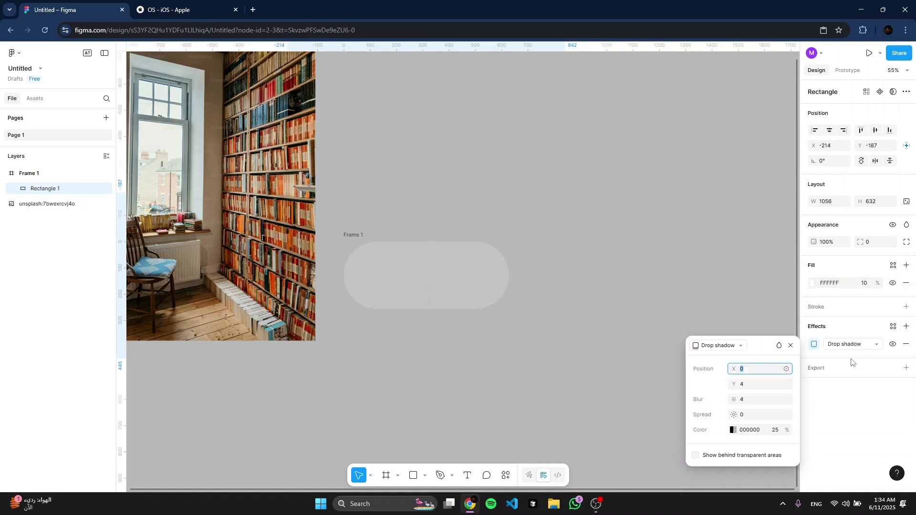
{"action": "left_click", "coordinate": [852, 345]}
{"action": "left_click", "coordinate": [863, 388]}
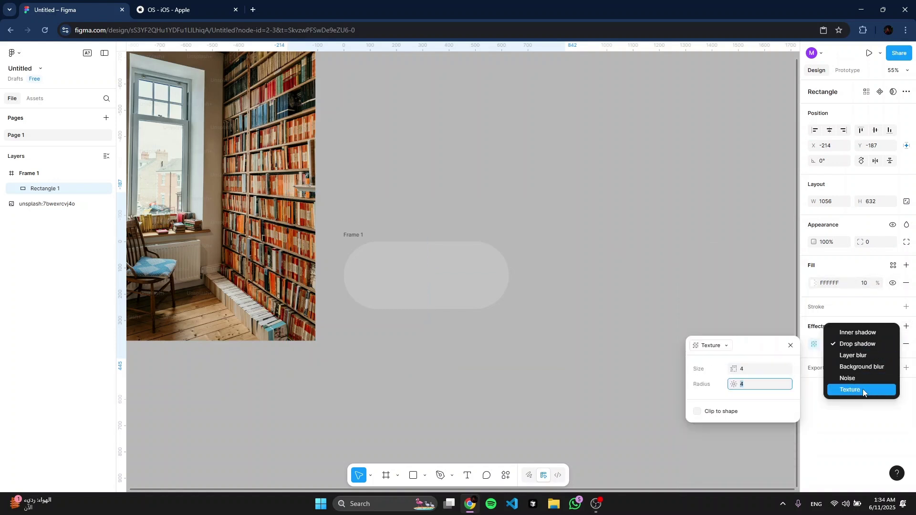
{"action": "left_click", "coordinate": [756, 370]}
{"action": "type", "text": "100"}
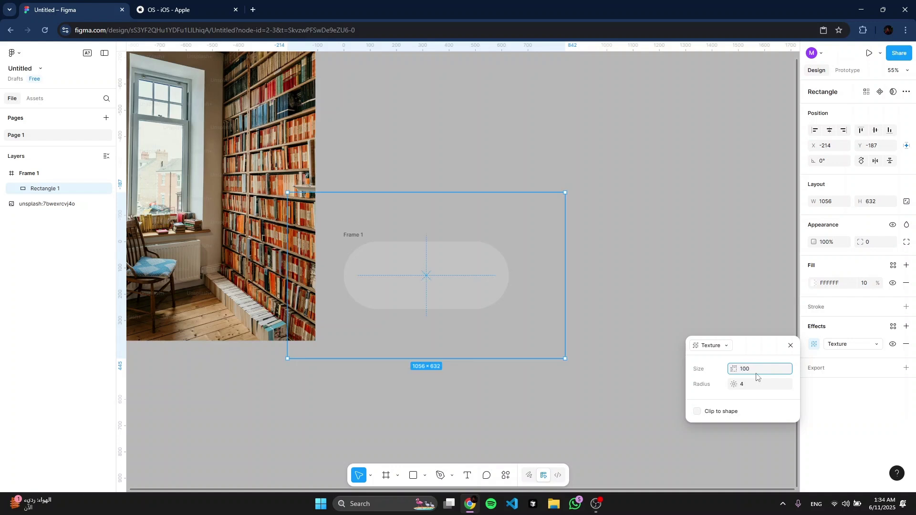
{"action": "key", "text": "Return"}
{"action": "left_click", "coordinate": [744, 385]}
{"action": "left_click", "coordinate": [897, 382]}
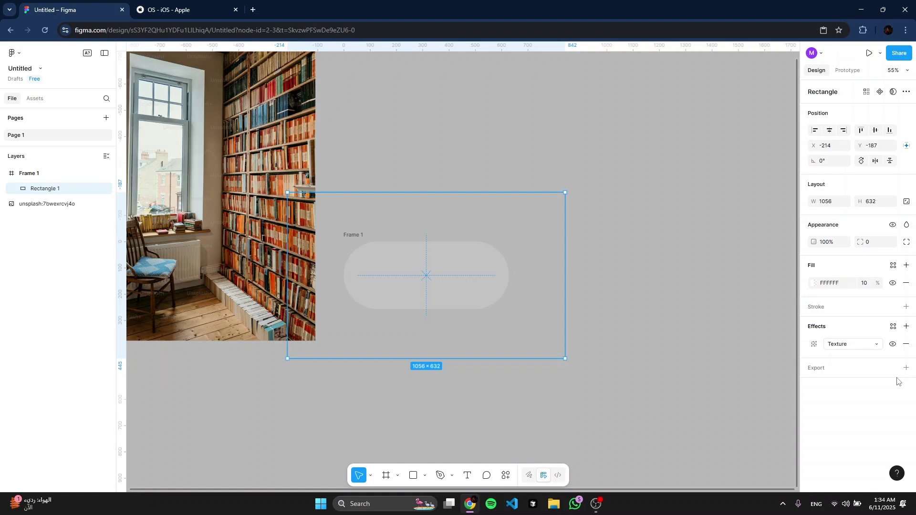
Add a uniform Background blur effect of 8 to the rectangle.
{"action": "left_click", "coordinate": [906, 326]}
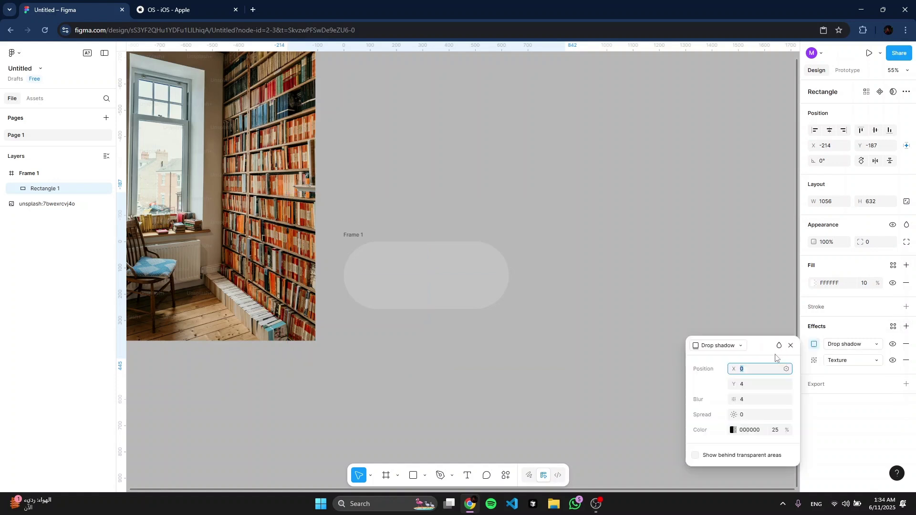
{"action": "left_click", "coordinate": [840, 344]}
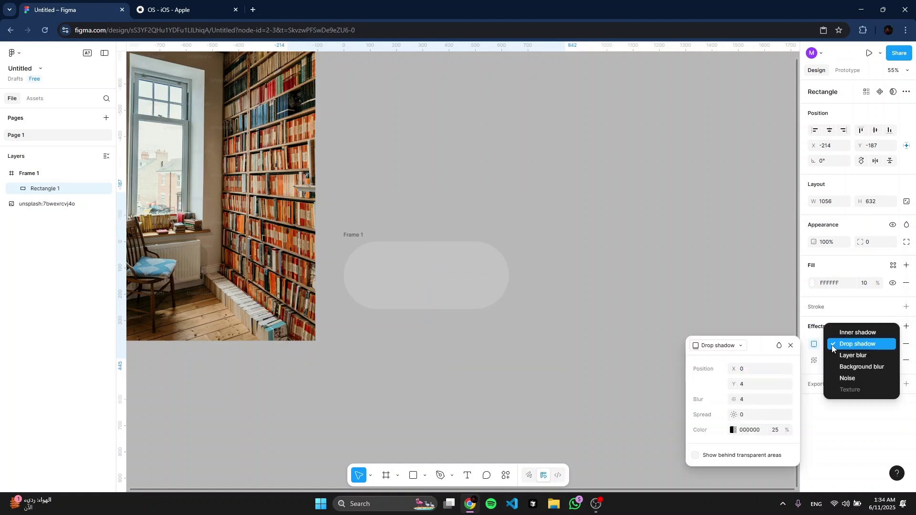
{"action": "left_click", "coordinate": [848, 370]}
{"action": "left_click", "coordinate": [727, 346]}
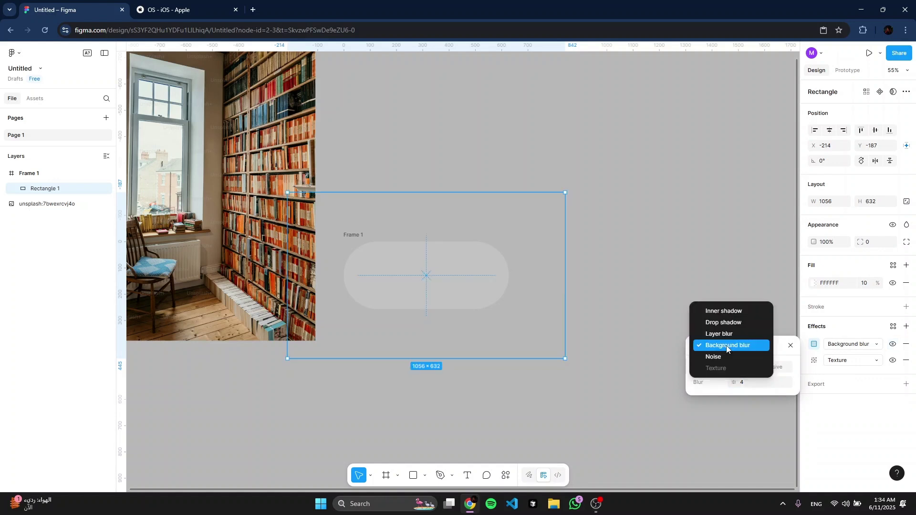
{"action": "left_click", "coordinate": [727, 346]}
{"action": "left_click", "coordinate": [749, 384]}
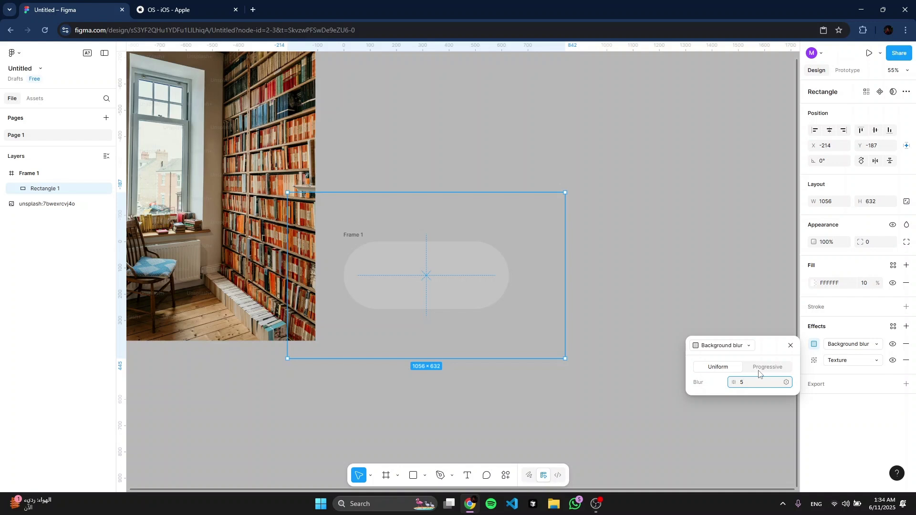
{"action": "type", "text": "8"}
{"action": "key", "text": "Return"}
{"action": "scroll", "coordinate": [579, 426], "scroll_direction": "left", "scroll_amount": 3}
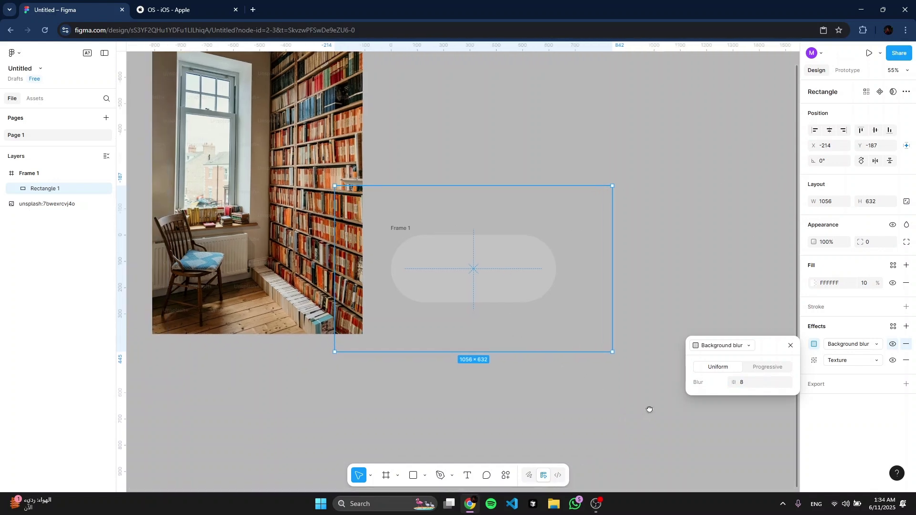
Move the glass frame onto the photo so it spans the window and the bookshelf.
{"action": "left_click", "coordinate": [468, 137]}
{"action": "left_click", "coordinate": [499, 262]}
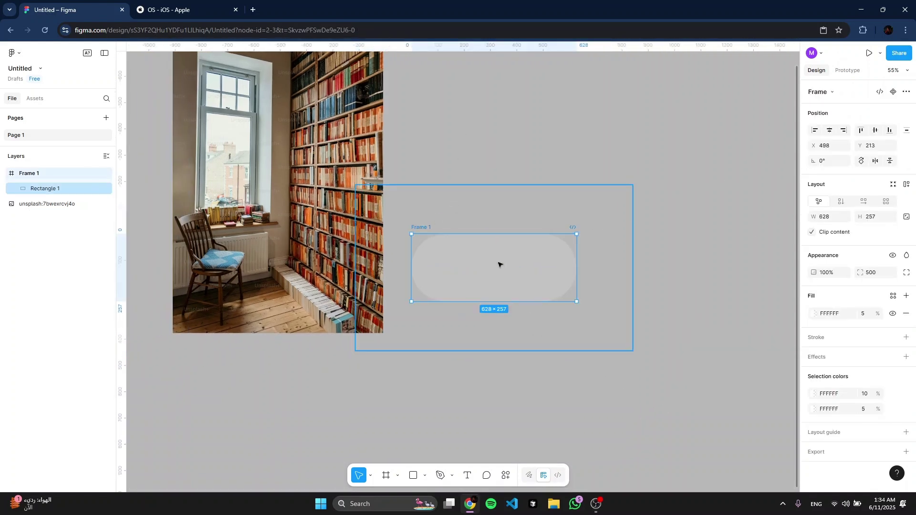
{"action": "left_click_drag", "start_coordinate": [499, 262], "coordinate": [459, 165]}
{"action": "scroll", "coordinate": [299, 215], "scroll_direction": "up", "scroll_amount": 3}
{"action": "scroll", "coordinate": [303, 219], "scroll_direction": "down", "scroll_amount": 2}
{"action": "scroll", "coordinate": [301, 219], "scroll_direction": "up", "scroll_amount": 3}
{"action": "scroll", "coordinate": [460, 165], "scroll_direction": "down", "scroll_amount": 1}
{"action": "left_click_drag", "start_coordinate": [477, 217], "coordinate": [391, 218]}
{"action": "left_click", "coordinate": [197, 5]}
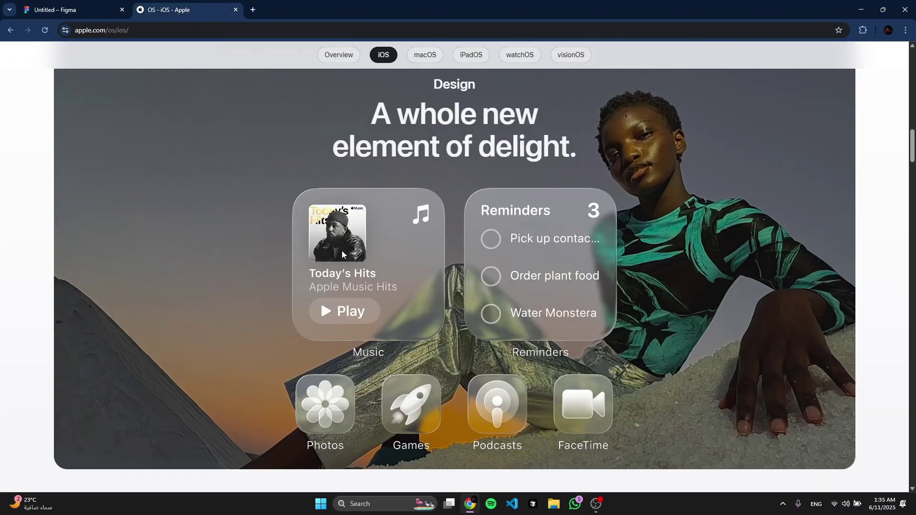
{"action": "left_click", "coordinate": [93, 5]}
{"action": "left_click_drag", "start_coordinate": [347, 262], "coordinate": [391, 254]}
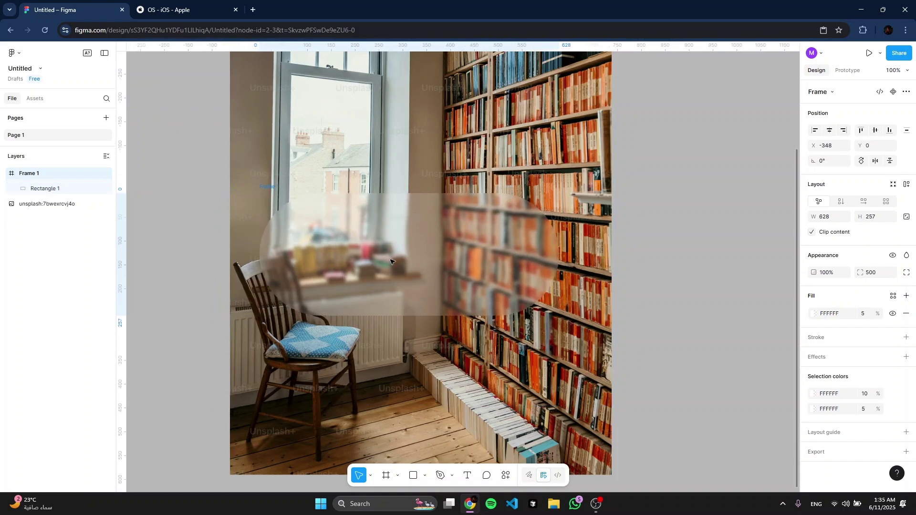
Compare the glass frame over the photo with the Liquid Glass widgets on Apple's iOS page.
{"action": "left_click", "coordinate": [689, 256]}
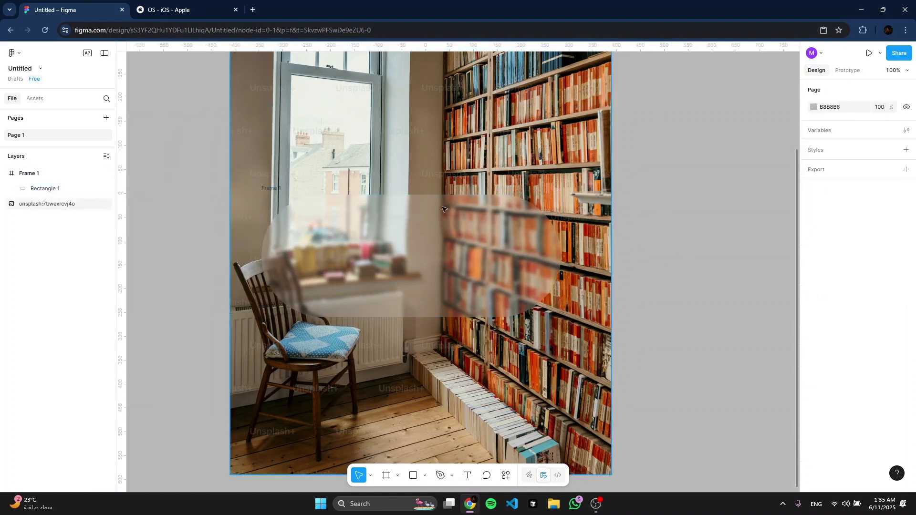
{"action": "left_click", "coordinate": [224, 5]}
{"action": "left_click", "coordinate": [72, 4]}
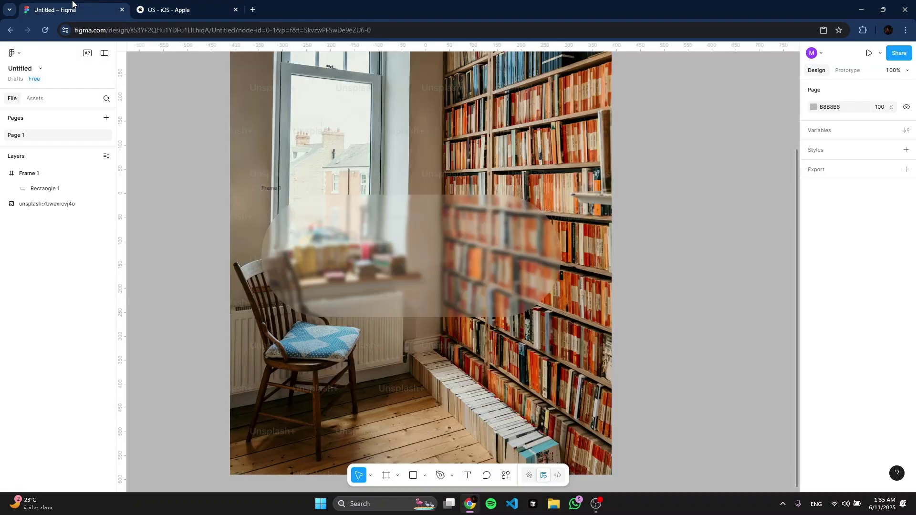
{"action": "scroll", "coordinate": [446, 215], "scroll_direction": "up", "scroll_amount": 5}
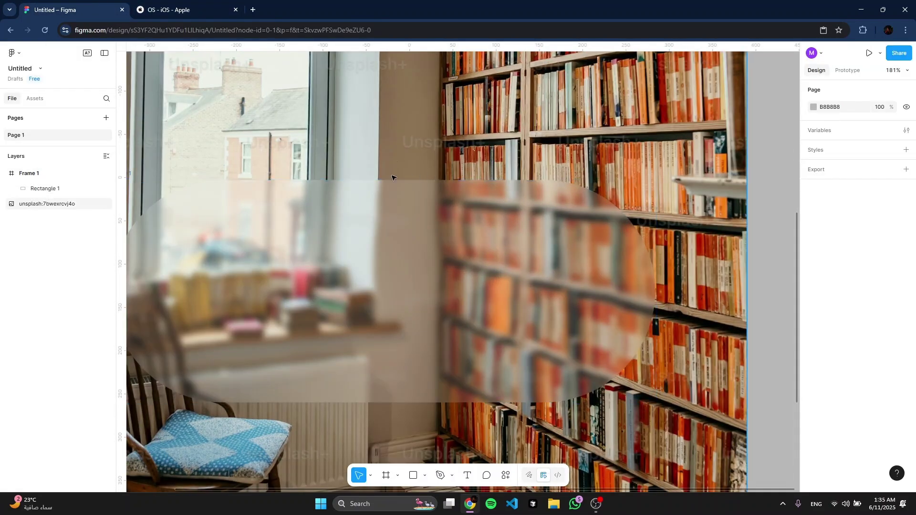
{"action": "scroll", "coordinate": [454, 207], "scroll_direction": "left", "scroll_amount": 3}
{"action": "scroll", "coordinate": [291, 216], "scroll_direction": "down", "scroll_amount": 5}
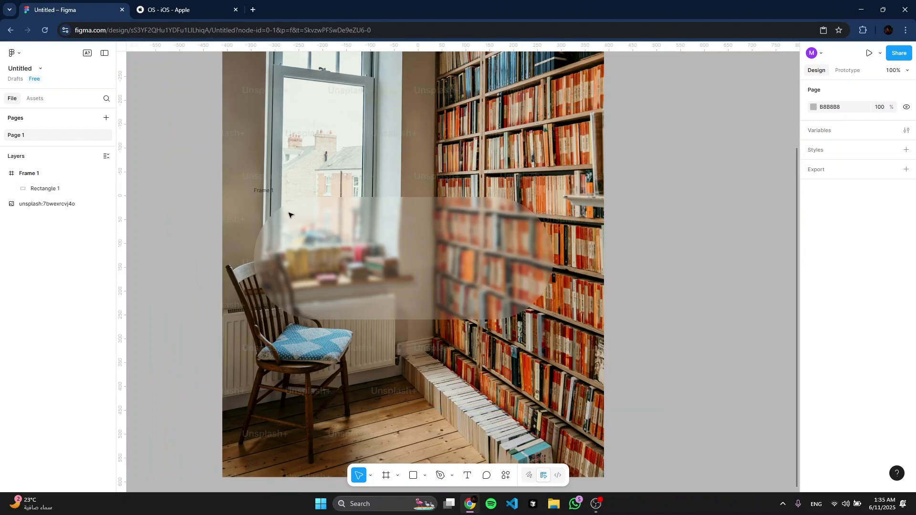
{"action": "left_click", "coordinate": [169, 4]}
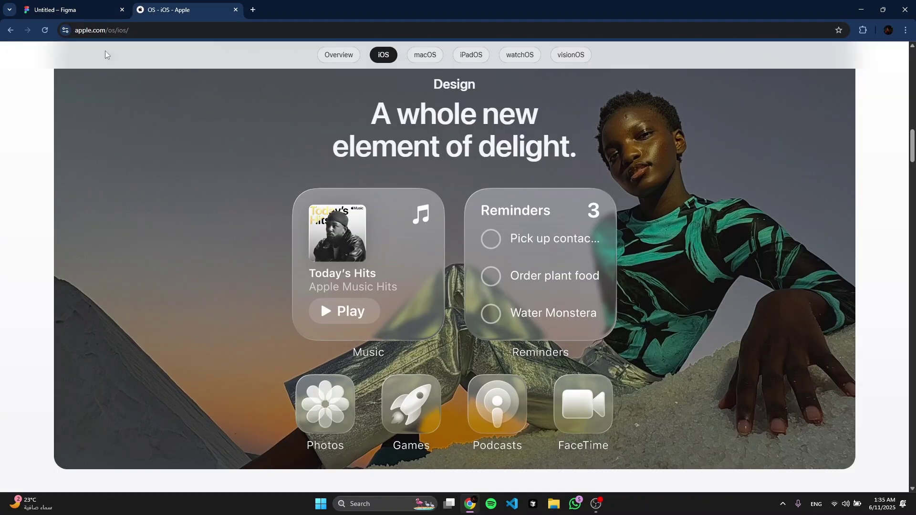
{"action": "left_click", "coordinate": [102, 30]}
{"action": "left_click", "coordinate": [68, 7]}
Set the opacity of the frame's white fill to 10%.
{"action": "left_click", "coordinate": [351, 226]}
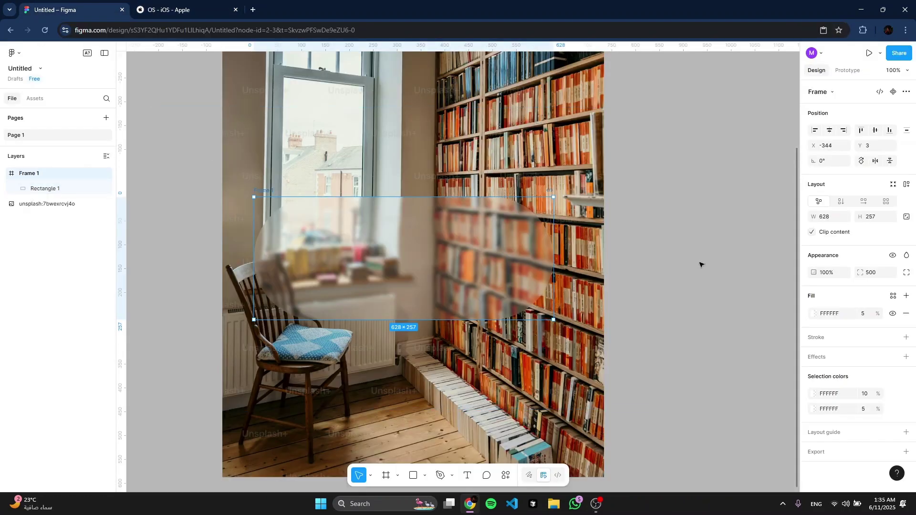
{"action": "left_click", "coordinate": [867, 315]}
{"action": "type", "text": "10"}
{"action": "key", "text": "Return"}
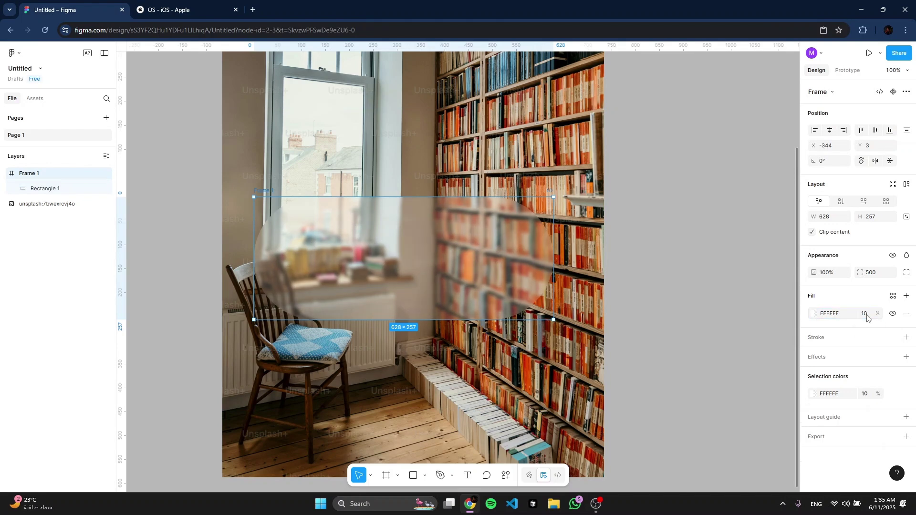
{"action": "left_click", "coordinate": [54, 189]}
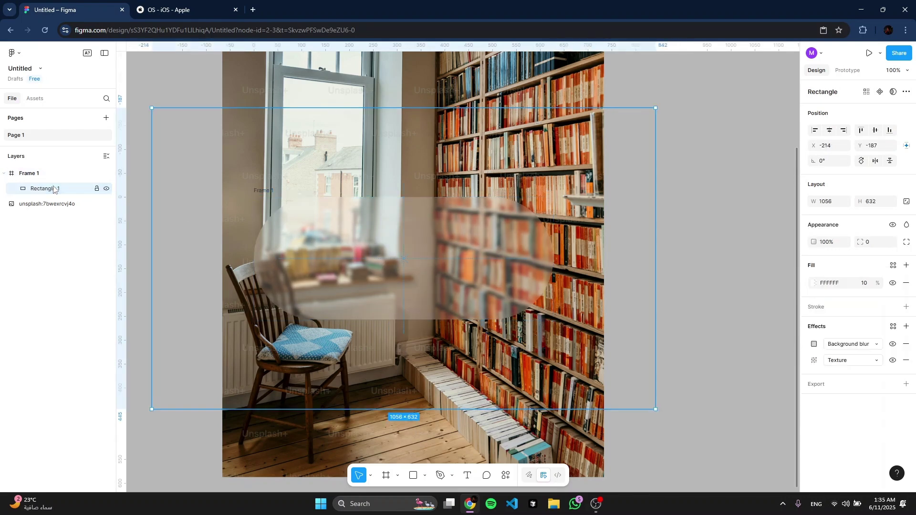
{"action": "left_click", "coordinate": [718, 224]}
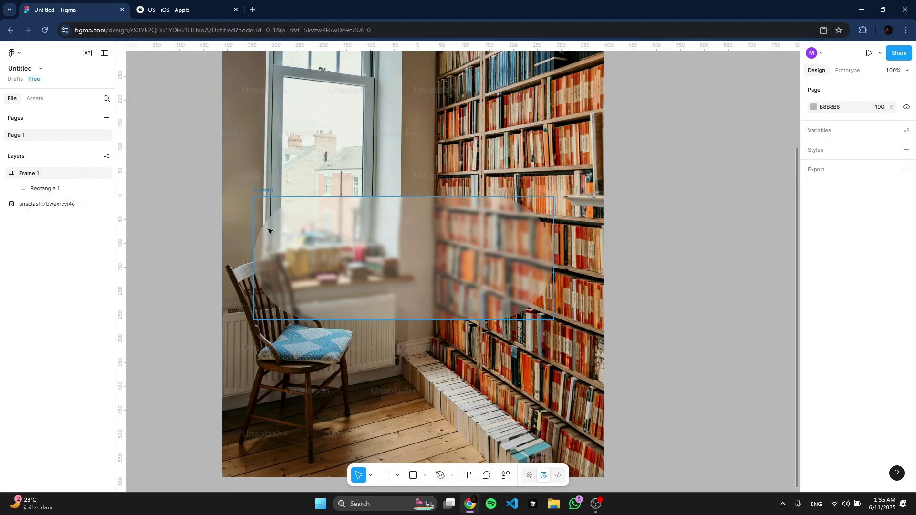
Add an inside stroke of weight 1 in white FFFFFF to the frame.
{"action": "left_click", "coordinate": [351, 231]}
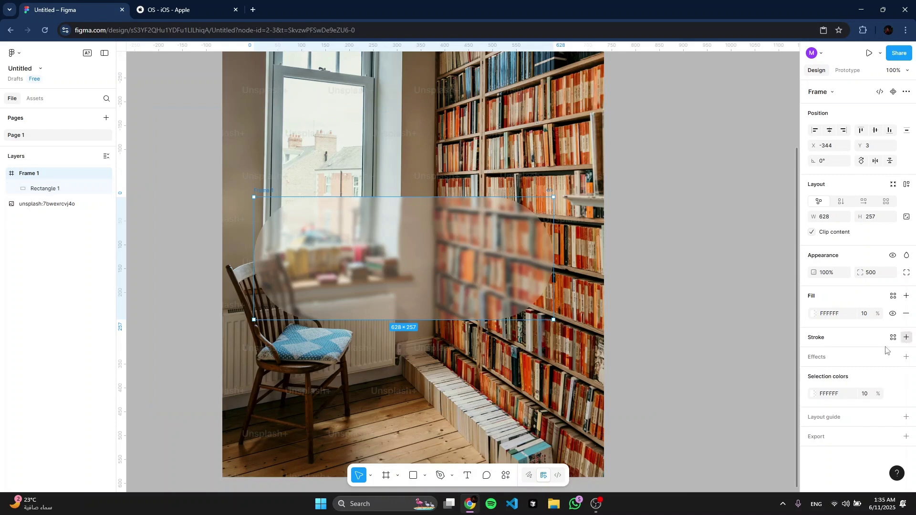
{"action": "left_click", "coordinate": [907, 338]}
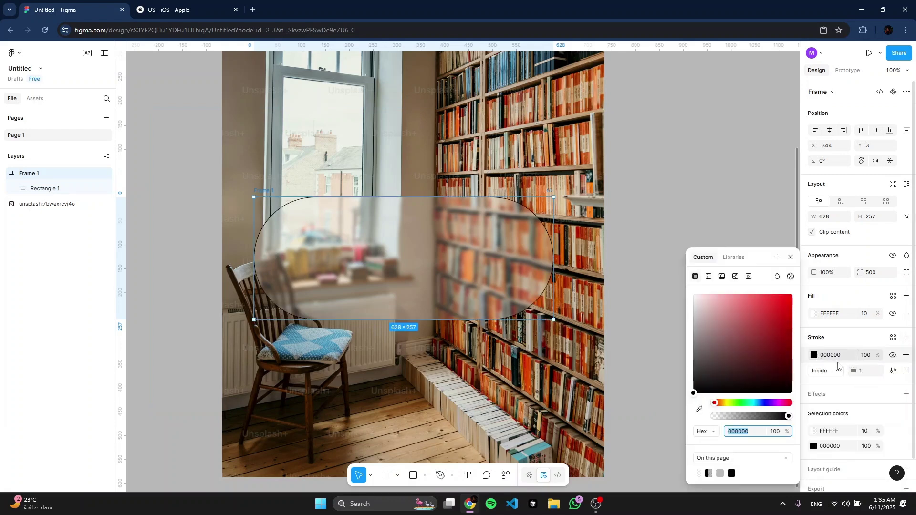
{"action": "left_click", "coordinate": [869, 374]}
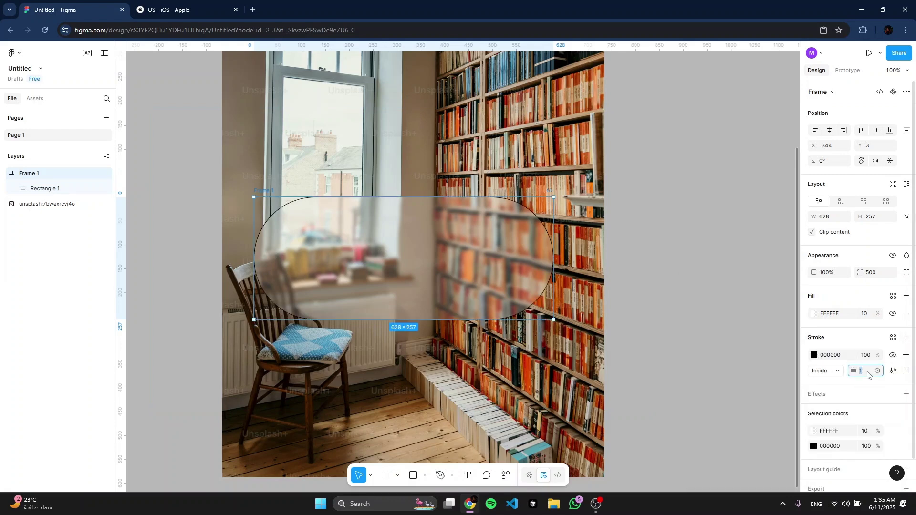
{"action": "left_click", "coordinate": [814, 355]}
{"action": "left_click_drag", "start_coordinate": [755, 353], "coordinate": [649, 267]}
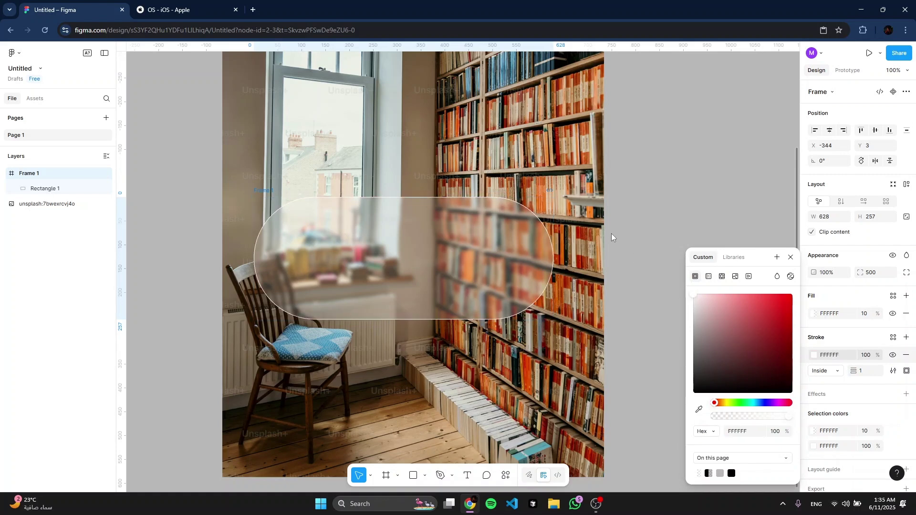
{"action": "left_click", "coordinate": [858, 372]}
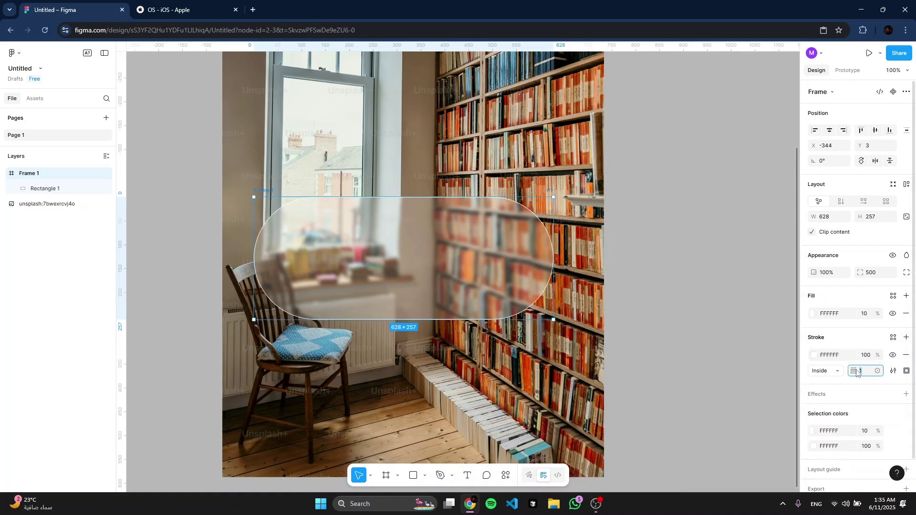
Change the frame's stroke to an Angular gradient and check the edge highlights on Apple's iOS page for reference.
{"action": "left_click", "coordinate": [815, 355]}
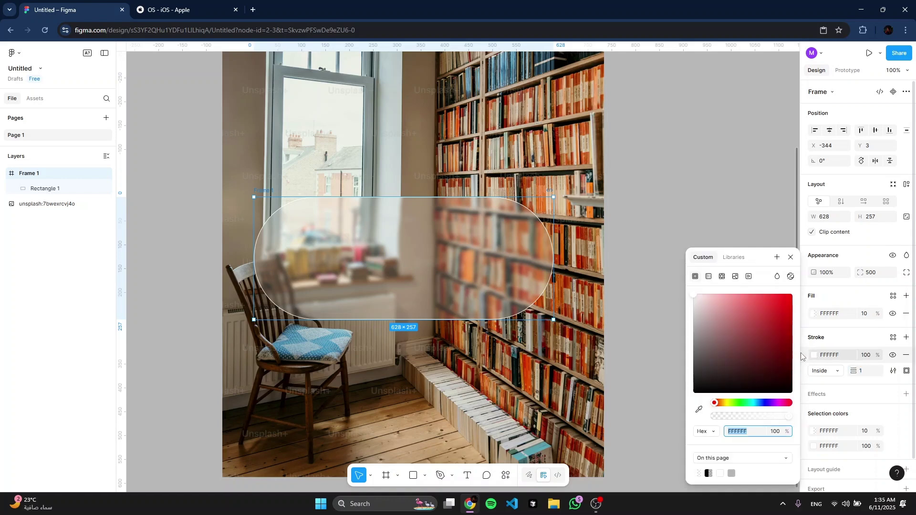
{"action": "left_click", "coordinate": [709, 277]}
{"action": "left_click", "coordinate": [714, 298]}
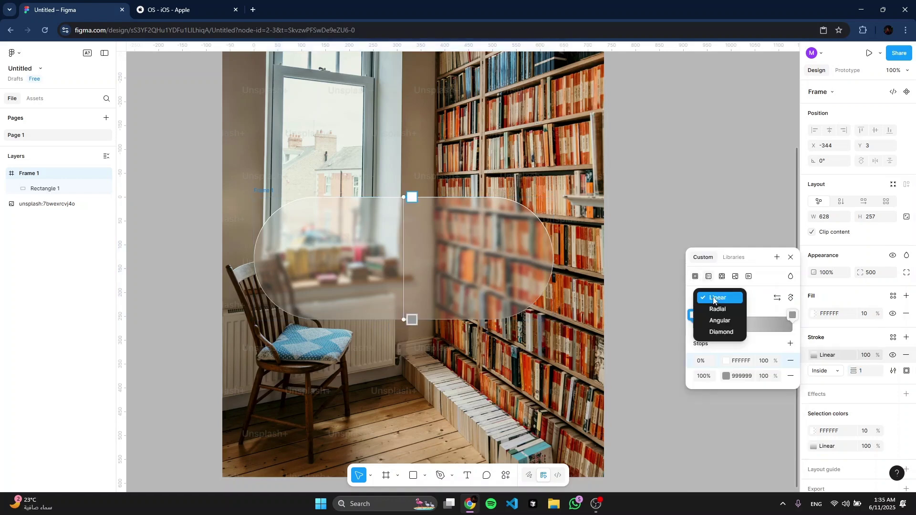
{"action": "left_click", "coordinate": [721, 321]}
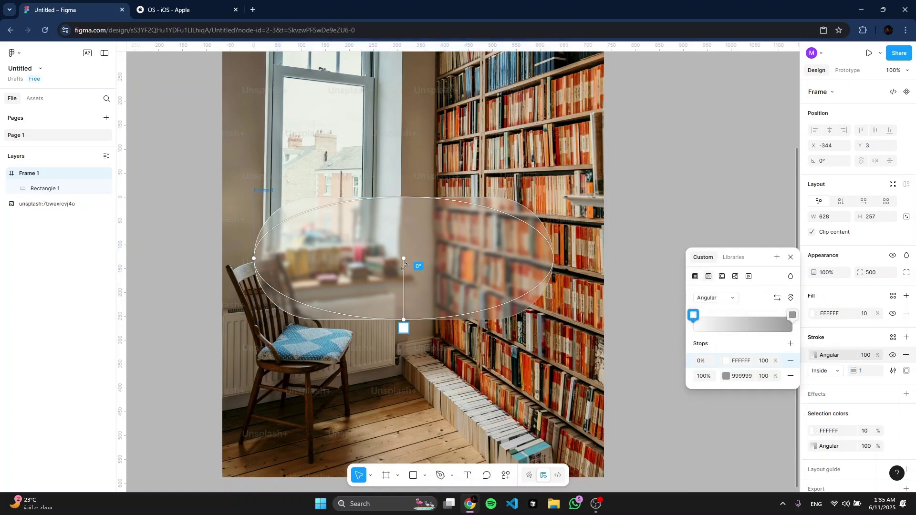
{"action": "scroll", "coordinate": [403, 266], "scroll_direction": "up", "scroll_amount": 5}
{"action": "scroll", "coordinate": [402, 270], "scroll_direction": "down", "scroll_amount": 3}
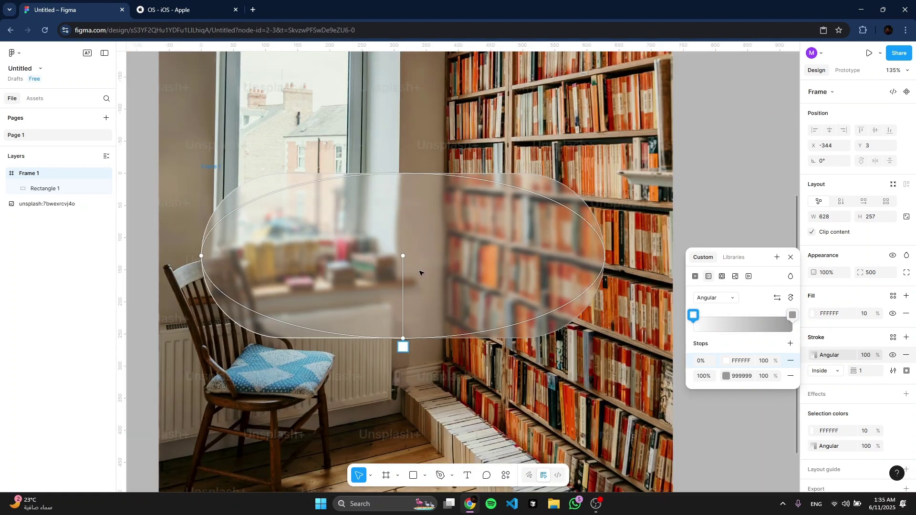
{"action": "left_click", "coordinate": [196, 10]}
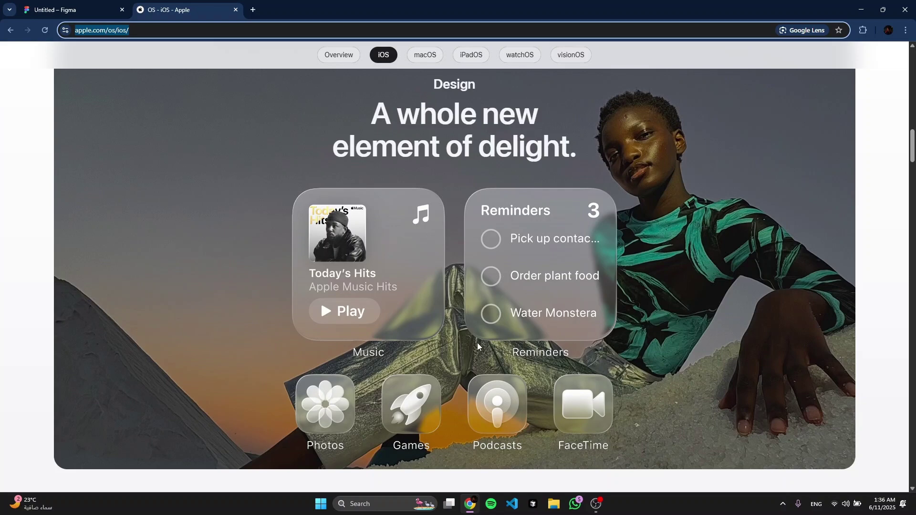
{"action": "key", "text": "ctrl+shift+Tab"}
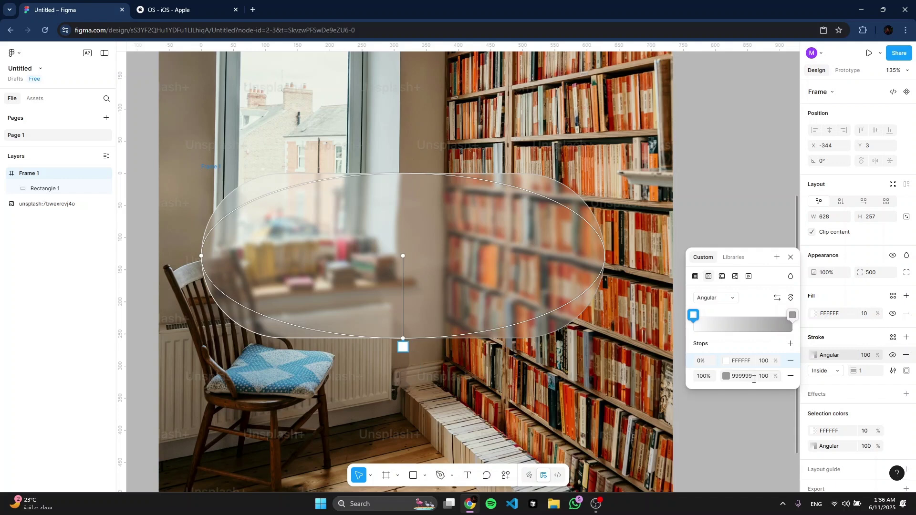
Remove the 0% stop from the stroke gradient and set the remaining stop to white FFFFFF at 80% opacity.
{"action": "left_click", "coordinate": [792, 362]}
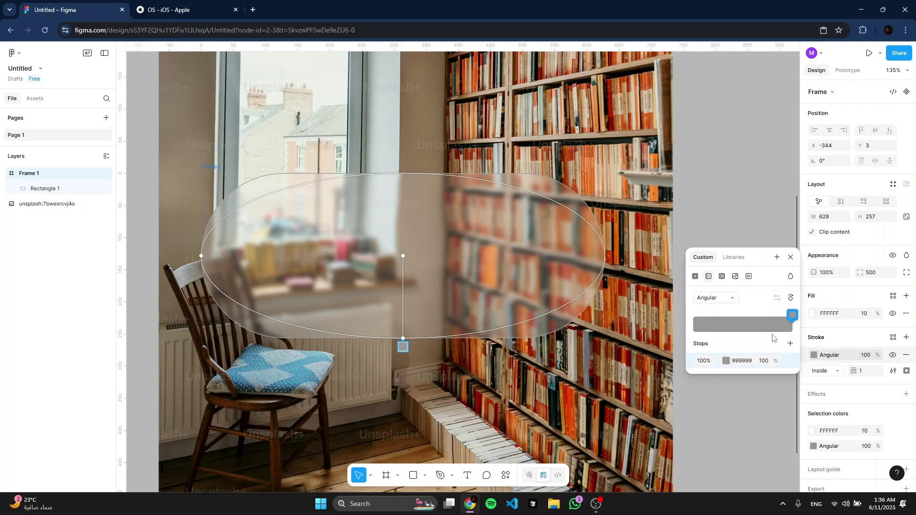
{"action": "left_click", "coordinate": [726, 360]}
{"action": "left_click", "coordinate": [764, 361]}
{"action": "left_click", "coordinate": [727, 361]}
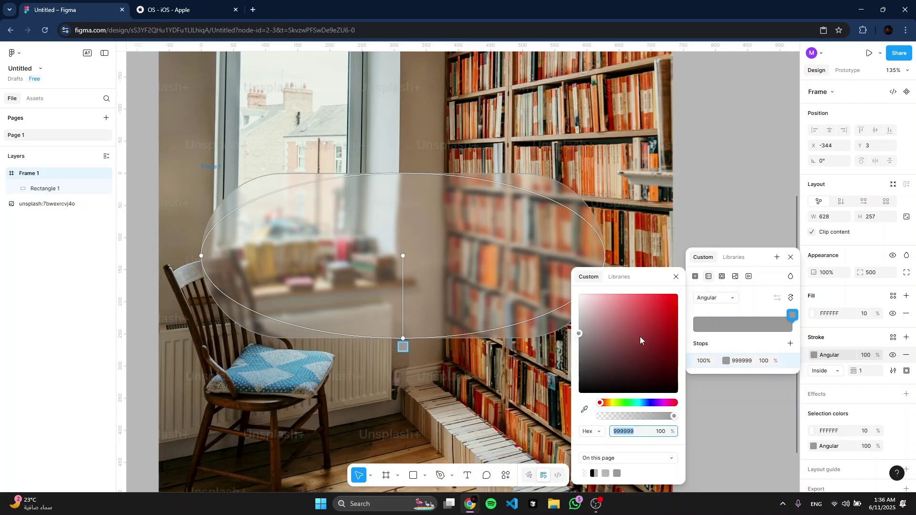
{"action": "left_click", "coordinate": [764, 361]}
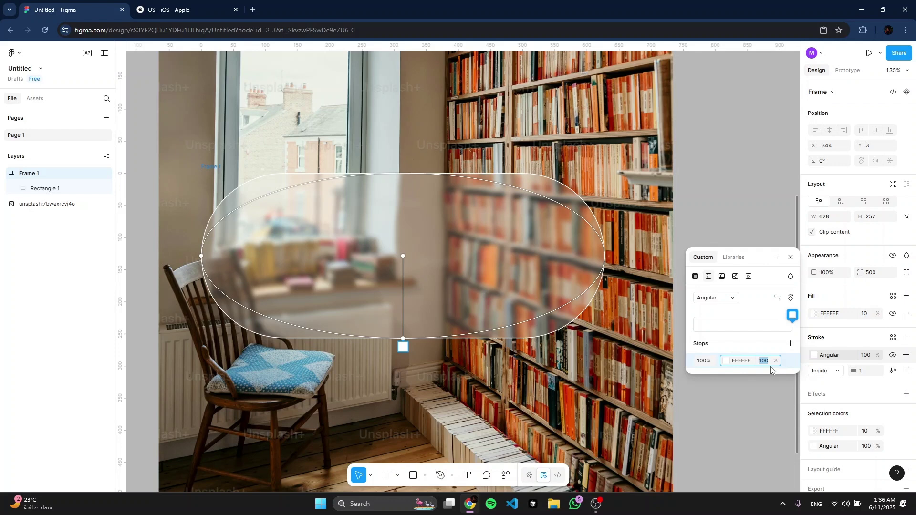
{"action": "type", "text": "80"}
{"action": "key", "text": "Return"}
Place the stroke gradient's stop at 86% on the frame's lower-right edge and add a second white 80% opacity stop at 34% on the upper-left edge.
{"action": "left_click_drag", "start_coordinate": [402, 338], "coordinate": [518, 338]}
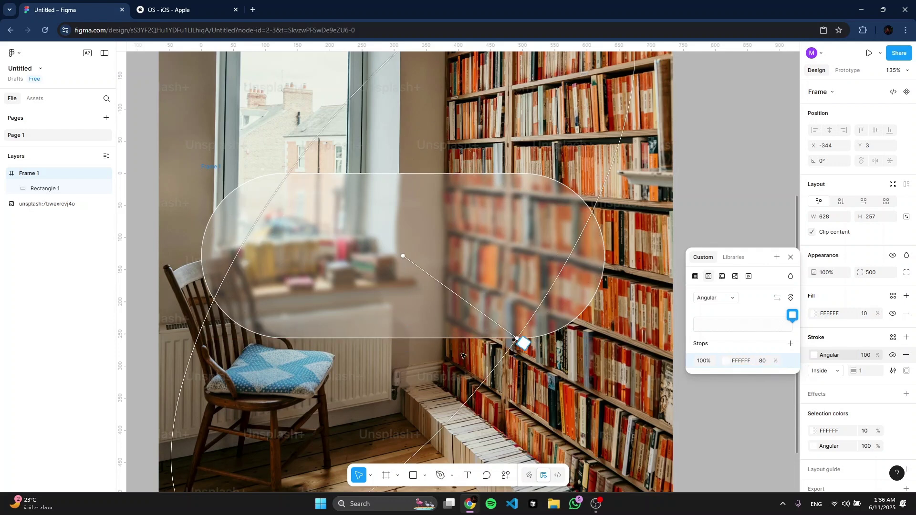
{"action": "key", "text": "ctrl+z"}
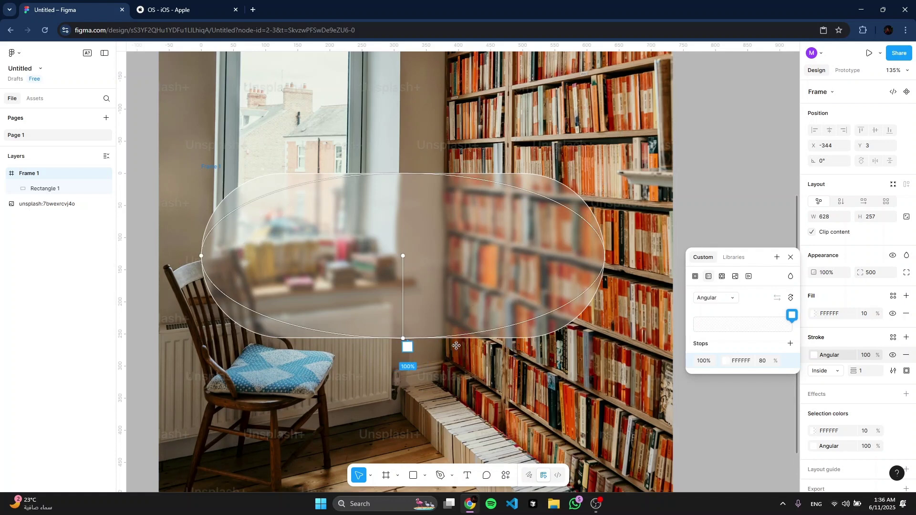
{"action": "left_click_drag", "start_coordinate": [406, 346], "coordinate": [578, 314]}
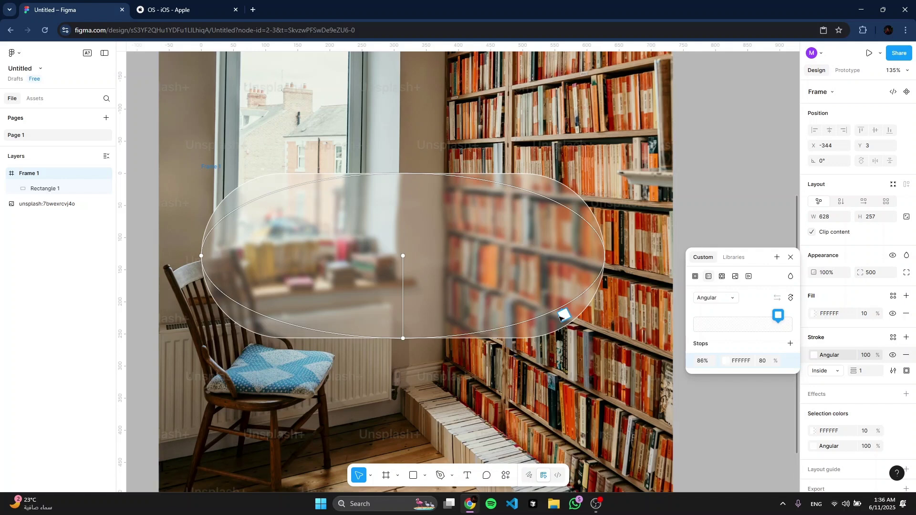
{"action": "left_click", "coordinate": [750, 329]}
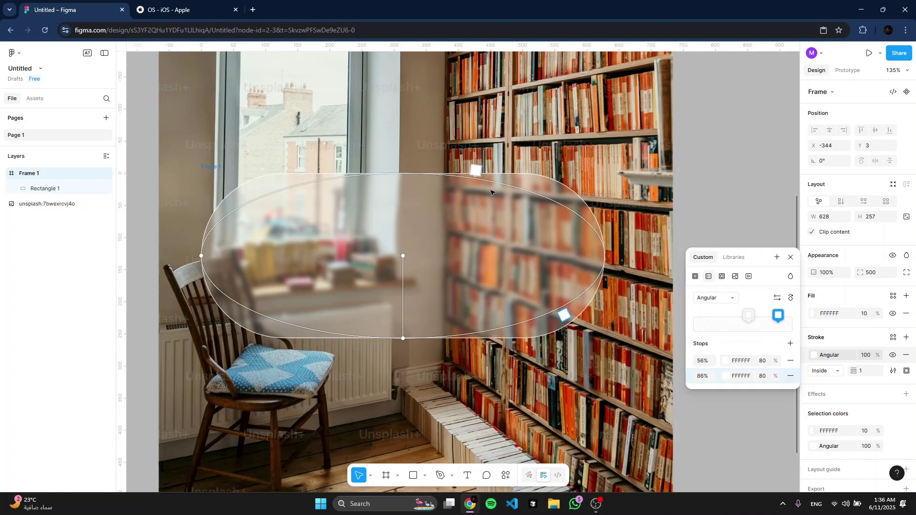
{"action": "left_click_drag", "start_coordinate": [476, 172], "coordinate": [235, 213]}
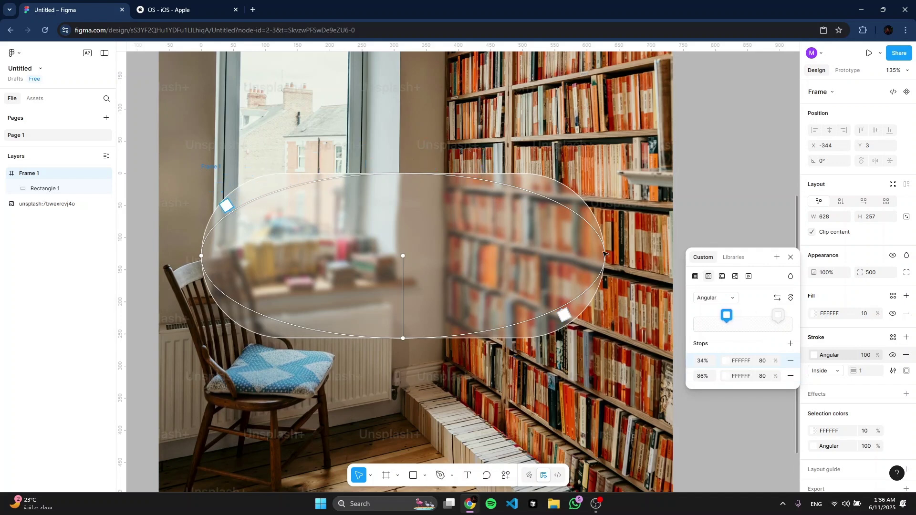
Add a white FFFFFF stop with 20% opacity at 61% on the stroke gradient, near the frame's upper-right edge.
{"action": "left_click", "coordinate": [748, 318]}
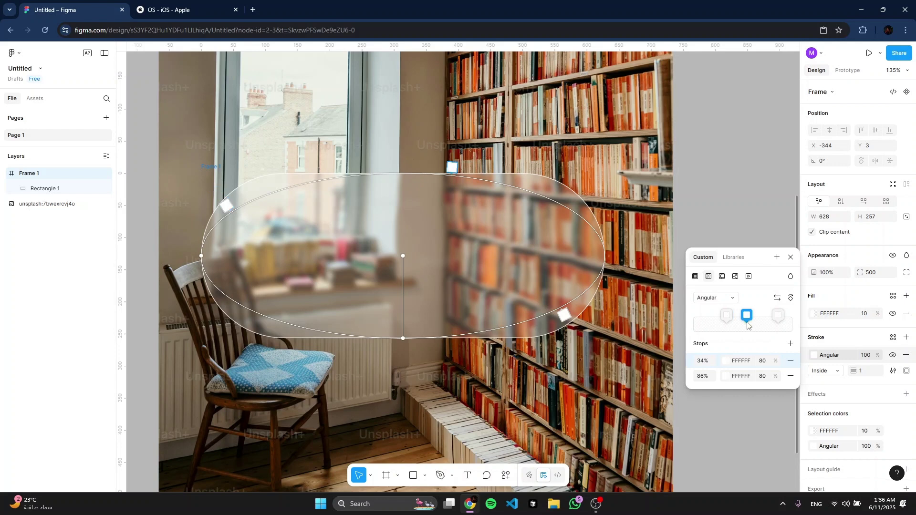
{"action": "left_click", "coordinate": [664, 432]}
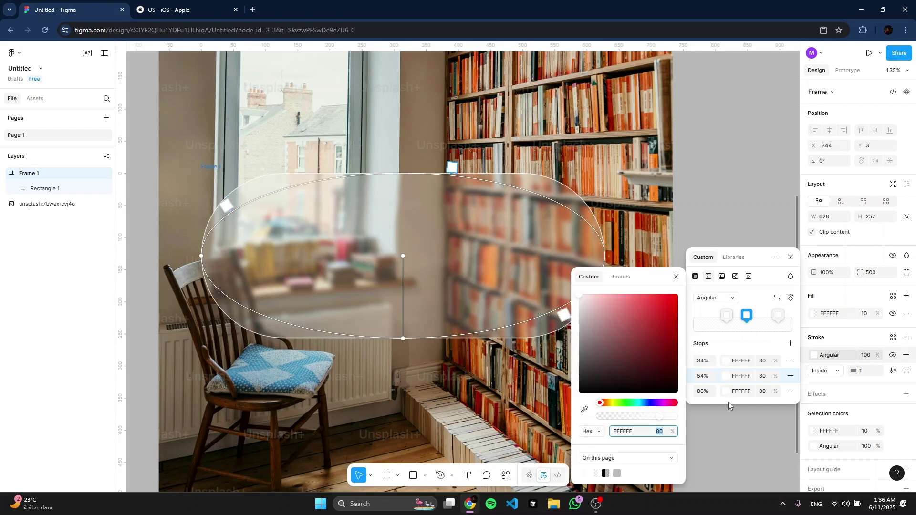
{"action": "key", "text": "Return"}
{"action": "left_click_drag", "start_coordinate": [452, 167], "coordinate": [550, 187]}
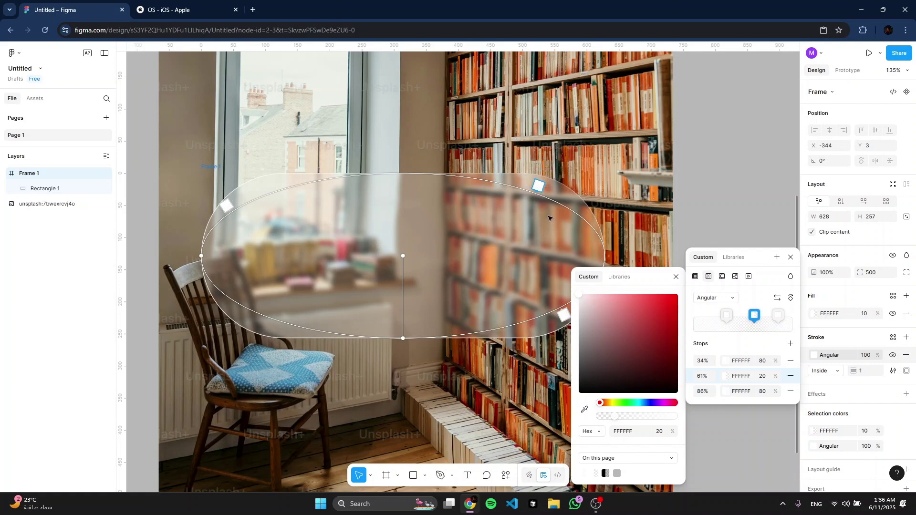
{"action": "left_click", "coordinate": [740, 315]}
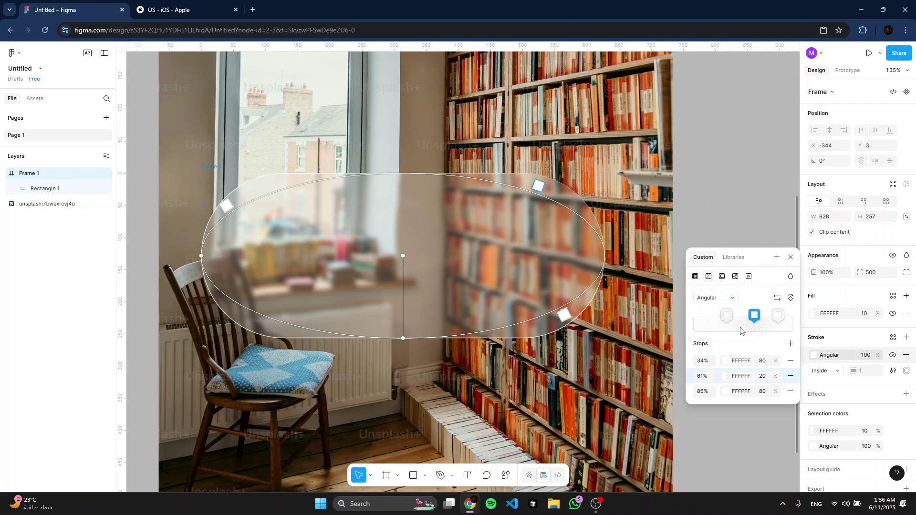
Add another white 20% opacity stop to the stroke gradient, placing the 20% stops at 13% lower-left and 59% upper-right on the frame.
{"action": "left_click", "coordinate": [741, 330]}
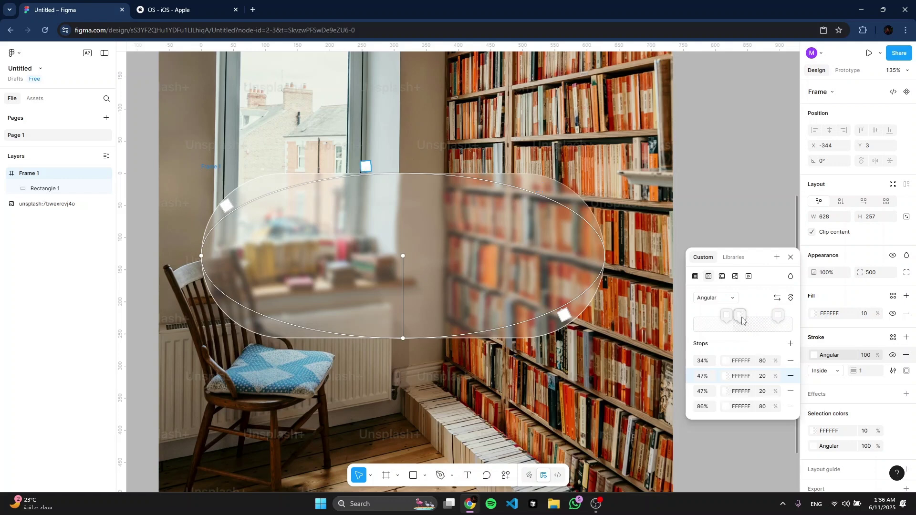
{"action": "left_click_drag", "start_coordinate": [743, 320], "coordinate": [754, 319]}
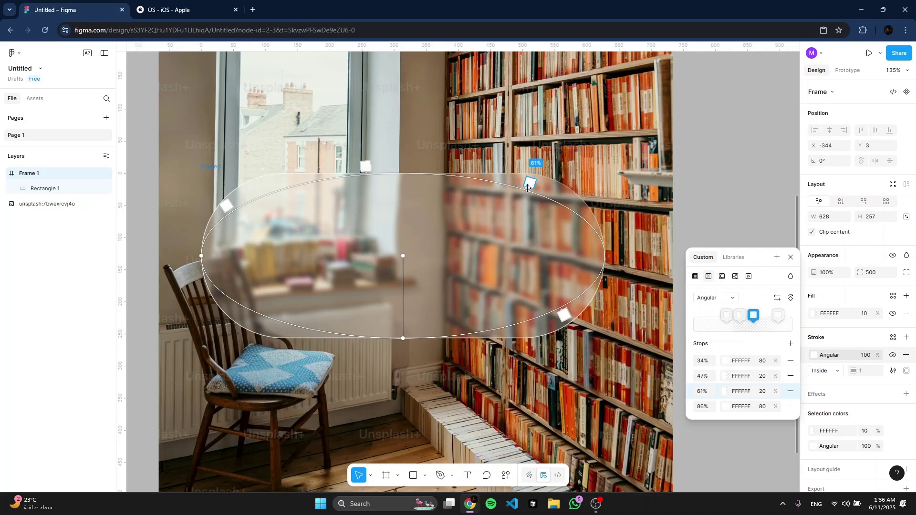
{"action": "left_click_drag", "start_coordinate": [590, 231], "coordinate": [239, 317]}
{"action": "left_click", "coordinate": [373, 170]}
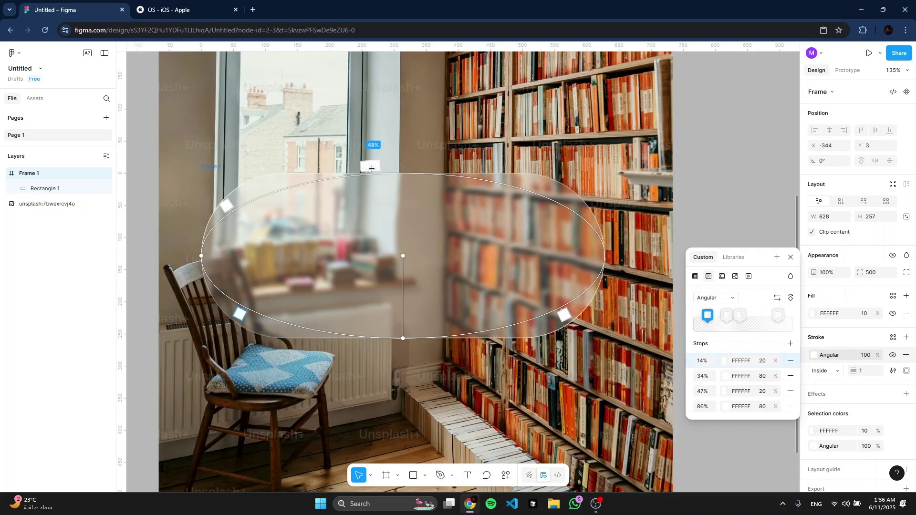
{"action": "left_click_drag", "start_coordinate": [376, 171], "coordinate": [529, 177]}
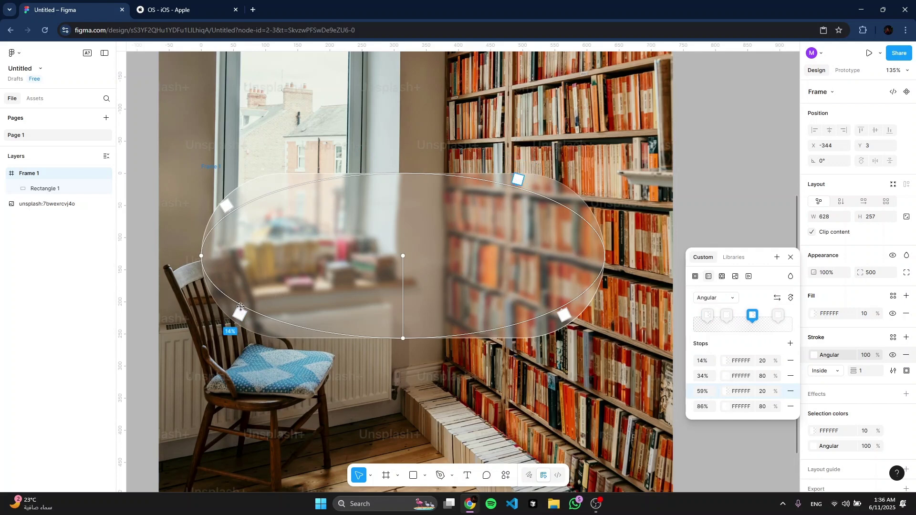
{"action": "left_click_drag", "start_coordinate": [240, 314], "coordinate": [250, 318]}
{"action": "left_click", "coordinate": [225, 207]}
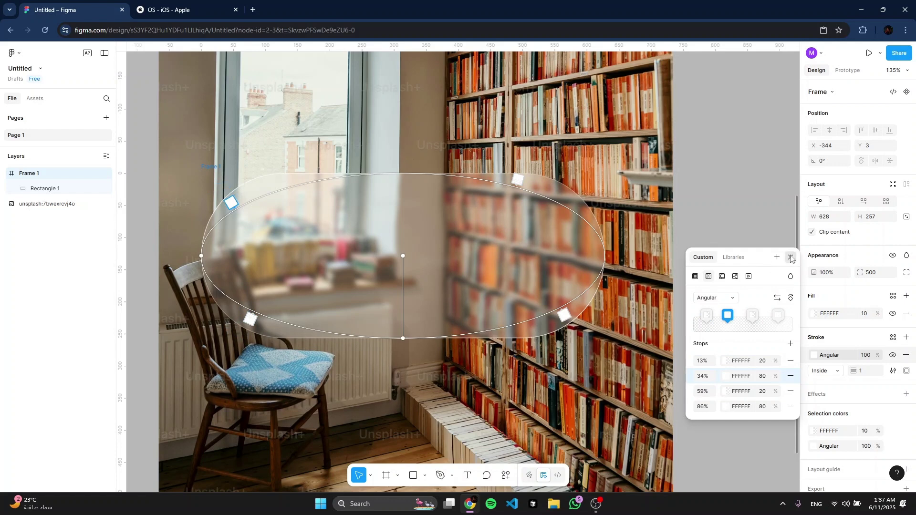
{"action": "left_click", "coordinate": [739, 237]}
Compare the frame's edge highlights with the glass widgets and icons on Apple's iOS page.
{"action": "scroll", "coordinate": [710, 235], "scroll_direction": "down", "scroll_amount": 3}
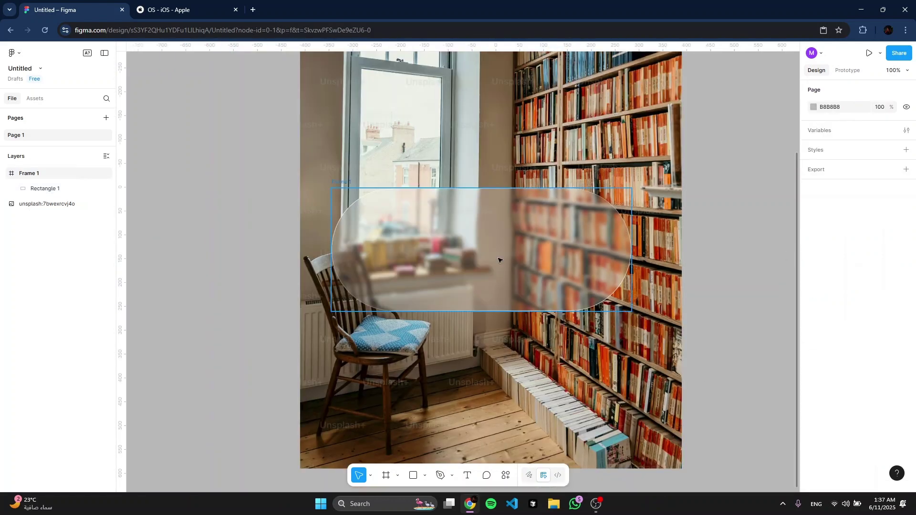
{"action": "left_click", "coordinate": [233, 16]}
{"action": "left_click", "coordinate": [215, 32]}
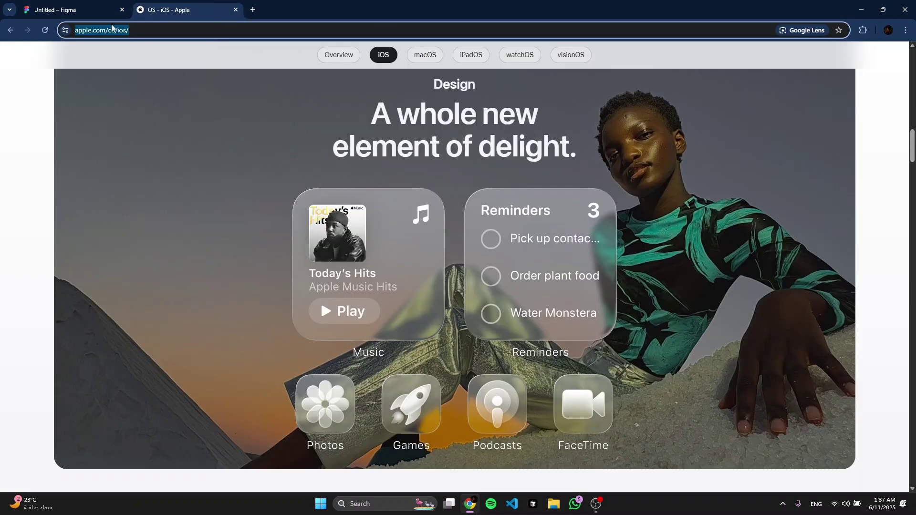
{"action": "left_click", "coordinate": [77, 9]}
{"action": "scroll", "coordinate": [449, 248], "scroll_direction": "up", "scroll_amount": 3}
{"action": "left_click", "coordinate": [520, 246]}
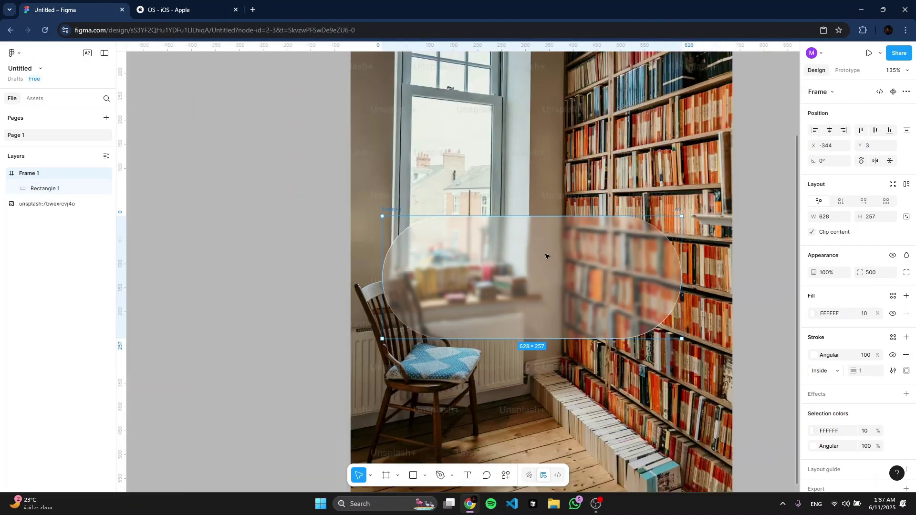
{"action": "scroll", "coordinate": [545, 256], "scroll_direction": "down", "scroll_amount": 3}
{"action": "left_click", "coordinate": [198, 6]}
{"action": "scroll", "coordinate": [431, 162], "scroll_direction": "down", "scroll_amount": 6}
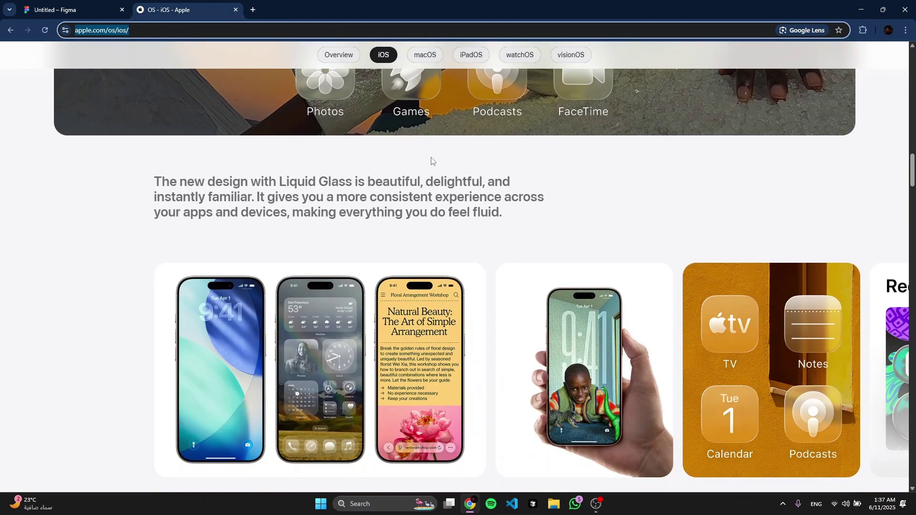
{"action": "left_click", "coordinate": [48, 6]}
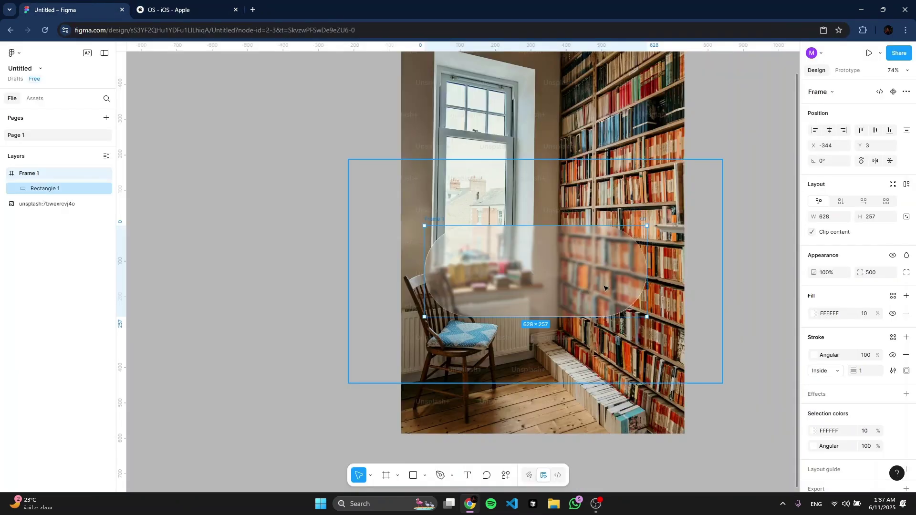
Move the frame down over the chair and lower bookshelf, to about X -360, Y 220.
{"action": "left_click_drag", "start_coordinate": [604, 288], "coordinate": [612, 357]}
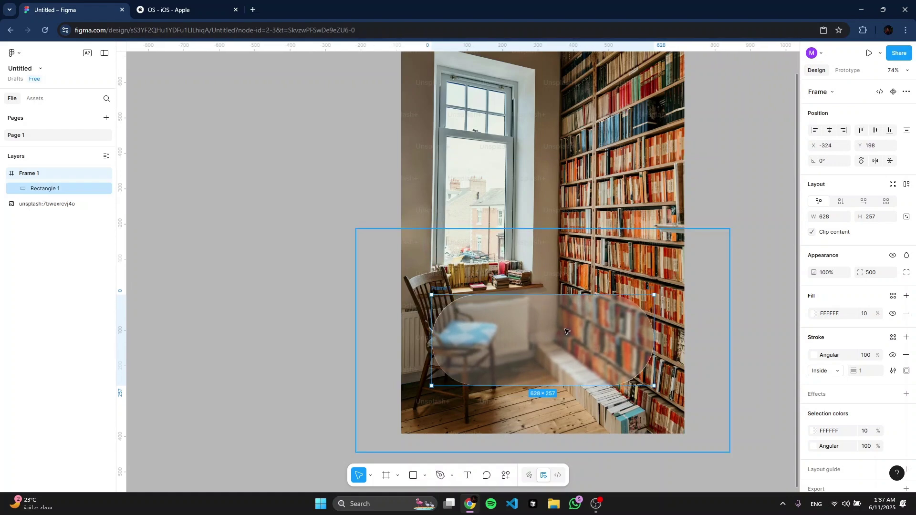
{"action": "scroll", "coordinate": [566, 332], "scroll_direction": "up", "scroll_amount": 5}
{"action": "left_click_drag", "start_coordinate": [561, 303], "coordinate": [552, 317]}
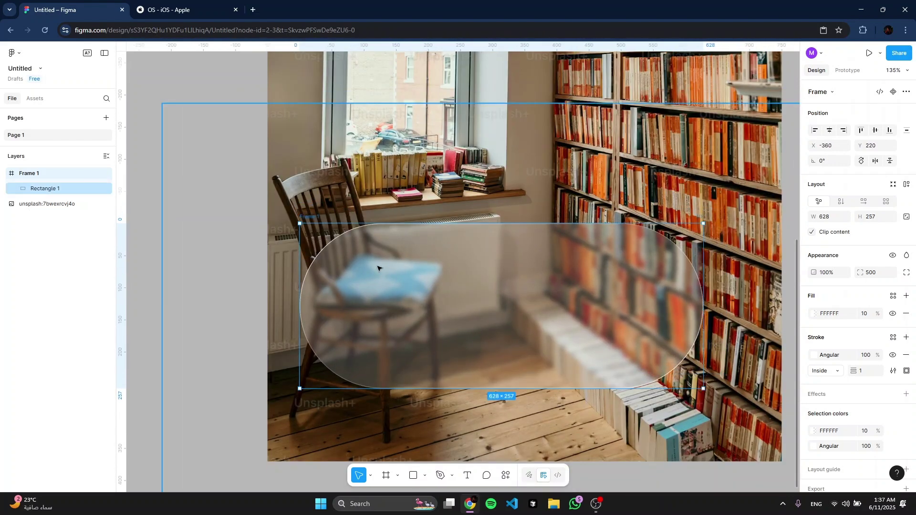
{"action": "left_click", "coordinate": [399, 196]}
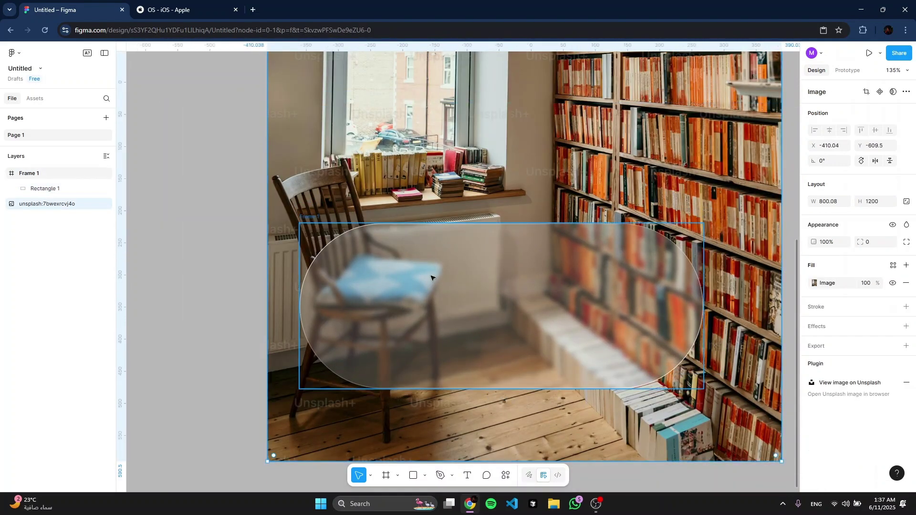
{"action": "left_click", "coordinate": [310, 221]}
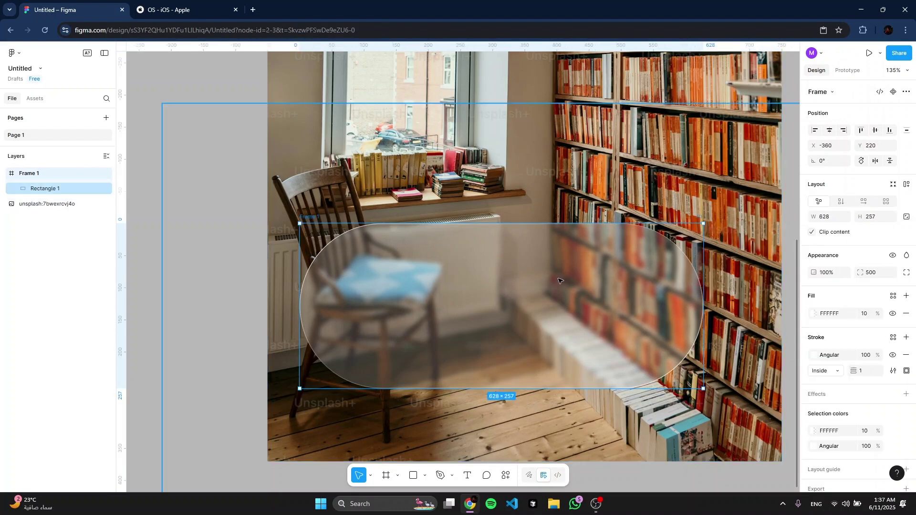
{"action": "left_click", "coordinate": [548, 319]}
{"action": "double_click", "coordinate": [439, 242]}
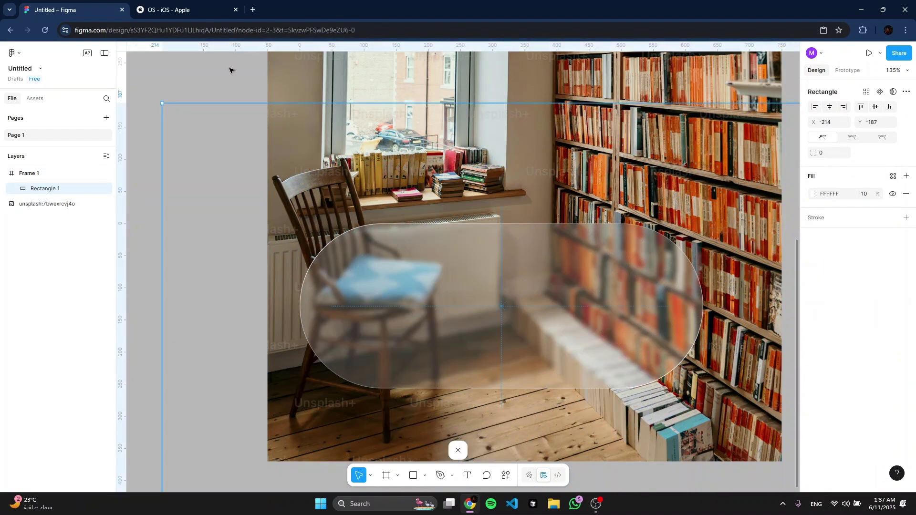
{"action": "left_click", "coordinate": [231, 70]}
Try a stroke weight of 2 on the frame and settle on 1.5.
{"action": "left_click", "coordinate": [460, 222]}
{"action": "left_click", "coordinate": [495, 270]}
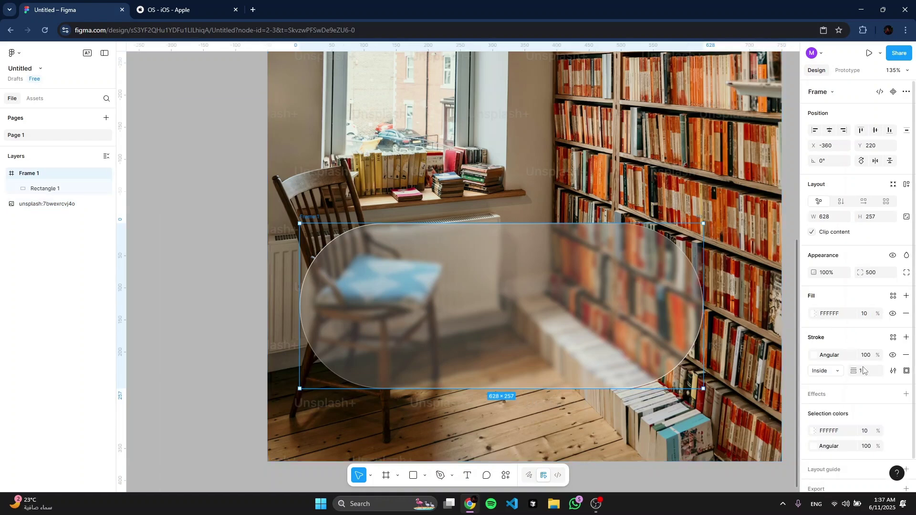
{"action": "left_click", "coordinate": [864, 372]}
{"action": "type", "text": "2"}
{"action": "key", "text": "Return"}
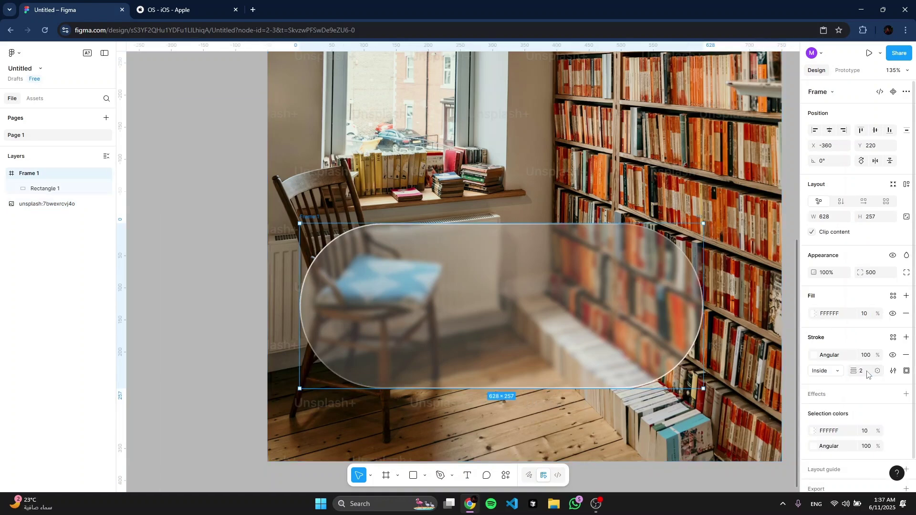
{"action": "left_click", "coordinate": [862, 372]}
{"action": "key", "text": "Return"}
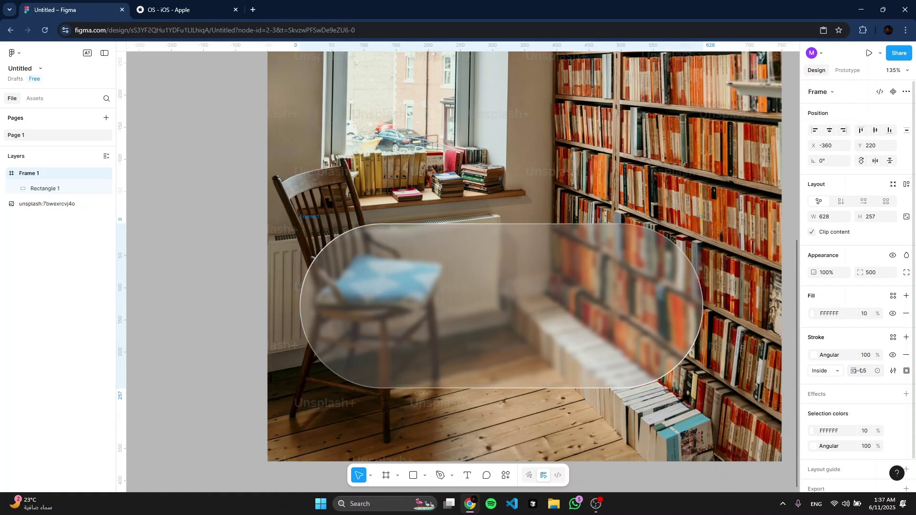
{"action": "left_click", "coordinate": [764, 200]}
{"action": "scroll", "coordinate": [721, 214], "scroll_direction": "down", "scroll_amount": 1}
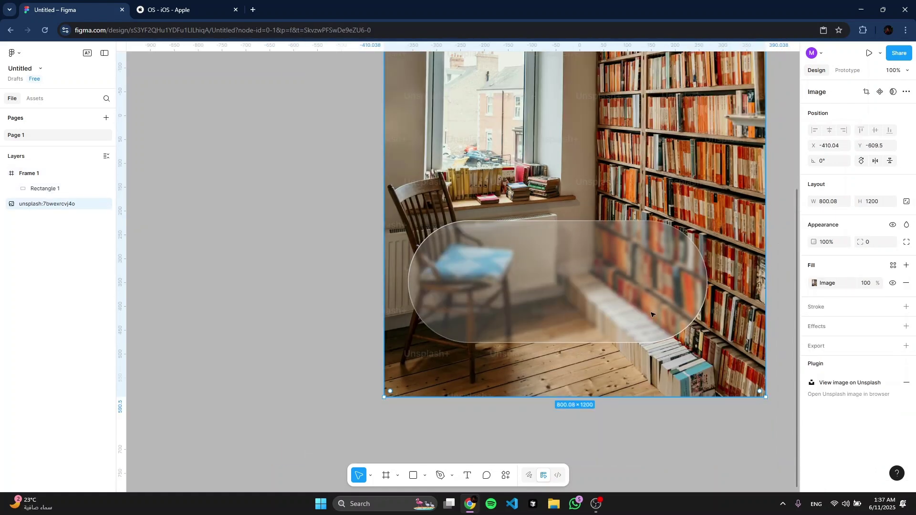
Reposition the frame over the chair to about X -341, Y 186 and check it against Apple's iOS widgets.
{"action": "left_click", "coordinate": [349, 272]}
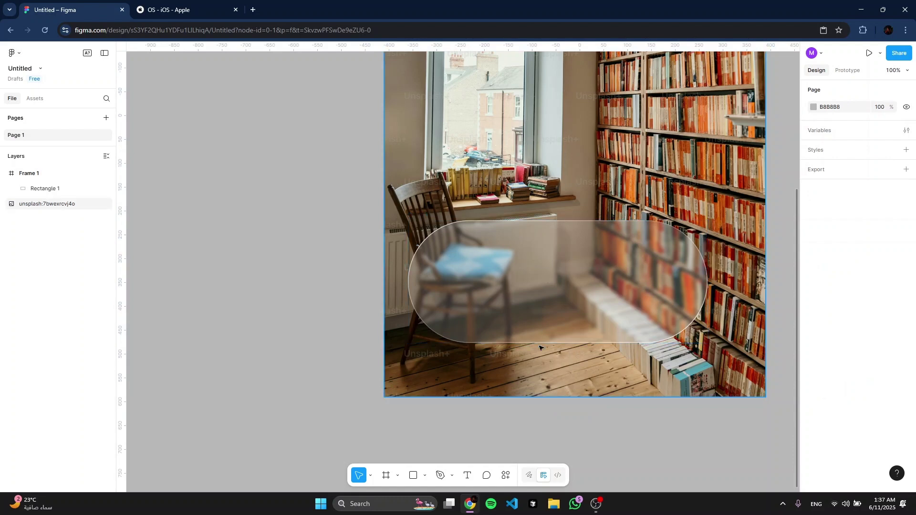
{"action": "left_click_drag", "start_coordinate": [540, 358], "coordinate": [482, 377]}
{"action": "mouse_move", "coordinate": [486, 313]}
{"action": "left_mouse_down"}
{"action": "mouse_move", "coordinate": [461, 275]}
{"action": "mouse_move", "coordinate": [482, 289]}
{"action": "mouse_move", "coordinate": [466, 268]}
{"action": "mouse_move", "coordinate": [528, 231]}
{"action": "mouse_move", "coordinate": [497, 221]}
{"action": "mouse_move", "coordinate": [462, 314]}
{"action": "mouse_move", "coordinate": [558, 351]}
{"action": "mouse_move", "coordinate": [520, 347]}
{"action": "mouse_move", "coordinate": [503, 290]}
{"action": "mouse_move", "coordinate": [503, 313]}
{"action": "left_mouse_up"}
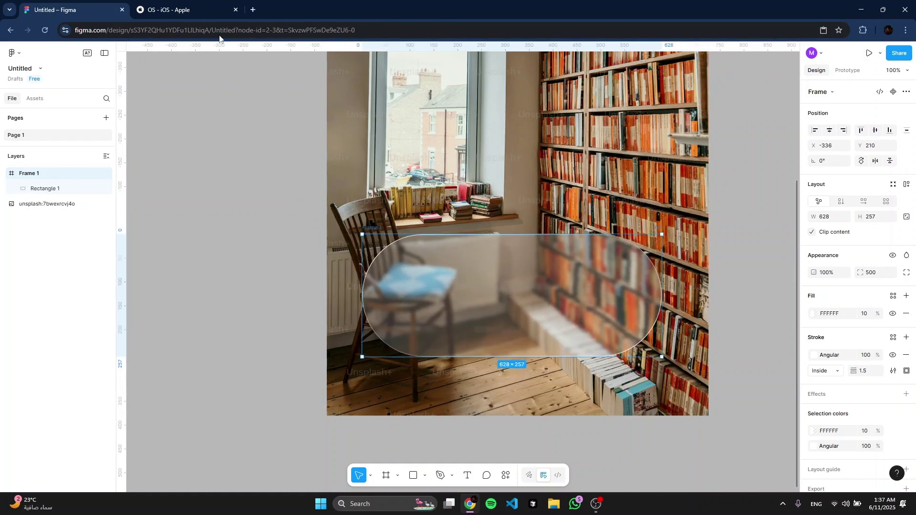
{"action": "left_click", "coordinate": [203, 6]}
{"action": "scroll", "coordinate": [479, 248], "scroll_direction": "up", "scroll_amount": 7}
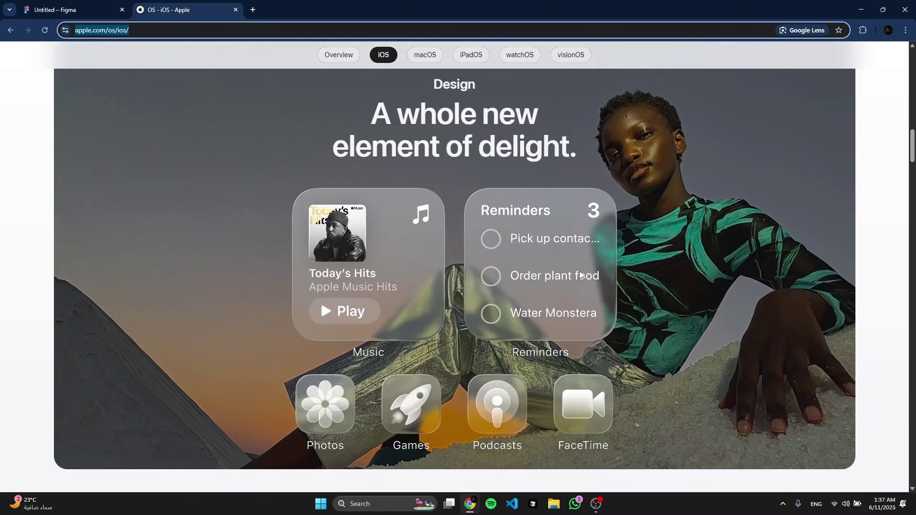
{"action": "left_click", "coordinate": [99, 4]}
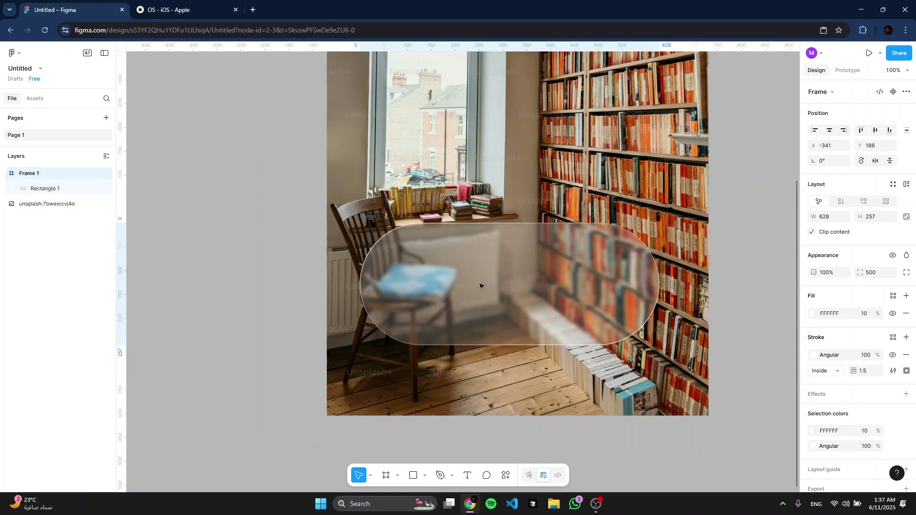
Set the background blur of Rectangle 1 inside the frame to 10 and nudge the frame to about X -340, Y 181.
{"action": "double_click", "coordinate": [652, 316]}
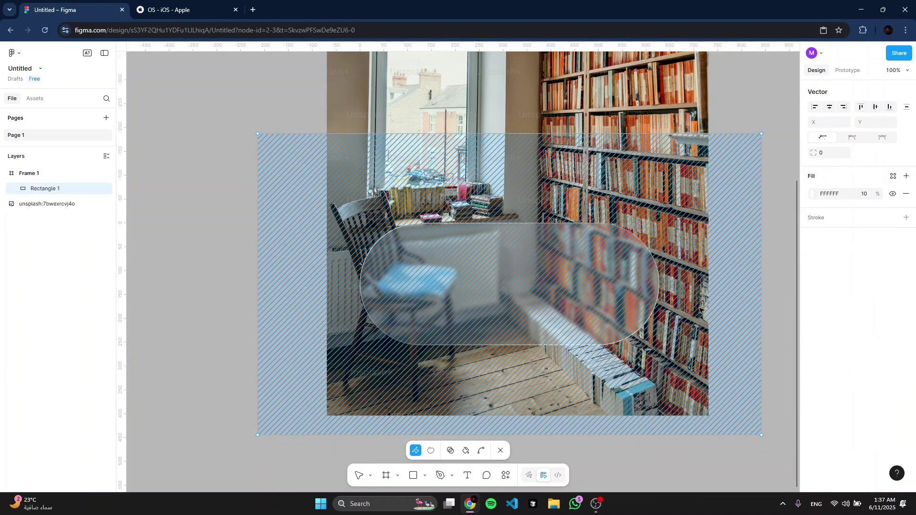
{"action": "key", "text": "Escape"}
{"action": "left_click", "coordinate": [815, 344]}
{"action": "left_click", "coordinate": [745, 384]}
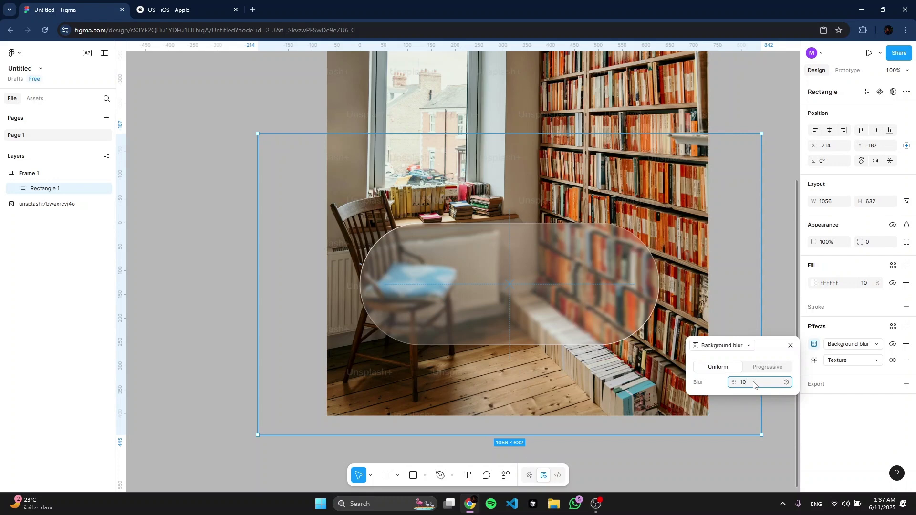
{"action": "key", "text": "Return"}
{"action": "key", "text": "Escape"}
{"action": "key", "text": "Escape"}
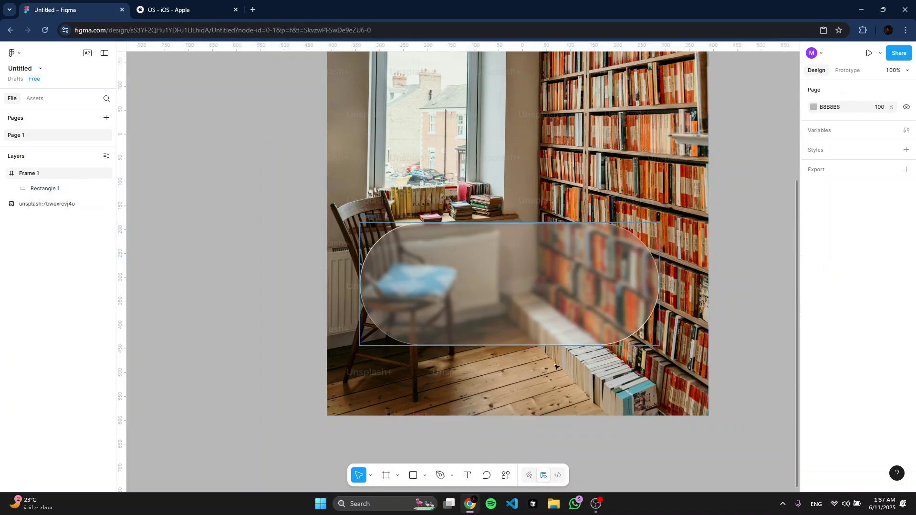
{"action": "mouse_move", "coordinate": [575, 293]}
{"action": "left_mouse_down"}
{"action": "mouse_move", "coordinate": [545, 300]}
{"action": "mouse_move", "coordinate": [590, 250]}
{"action": "mouse_move", "coordinate": [565, 237]}
{"action": "mouse_move", "coordinate": [571, 287]}
{"action": "left_mouse_up"}
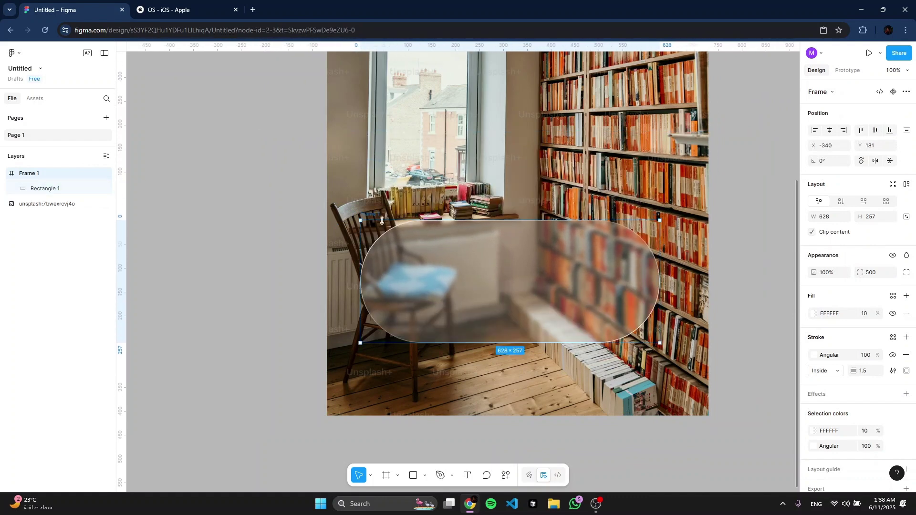
Add an inner shadow effect to the frame and set its Y offset to 0.
{"action": "scroll", "coordinate": [379, 219], "scroll_direction": "up", "scroll_amount": 5}
{"action": "scroll", "coordinate": [547, 233], "scroll_direction": "right", "scroll_amount": 3}
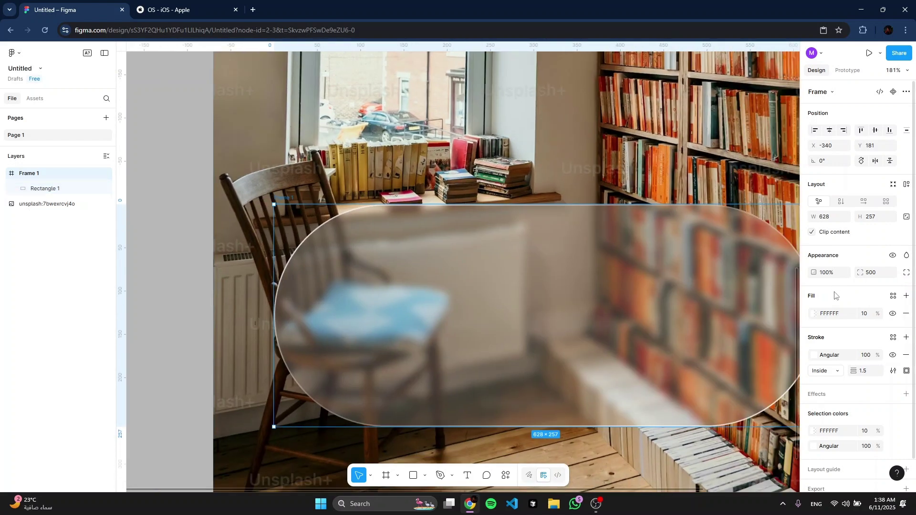
{"action": "scroll", "coordinate": [859, 334], "scroll_direction": "down", "scroll_amount": 1}
{"action": "scroll", "coordinate": [655, 291], "scroll_direction": "right", "scroll_amount": 3}
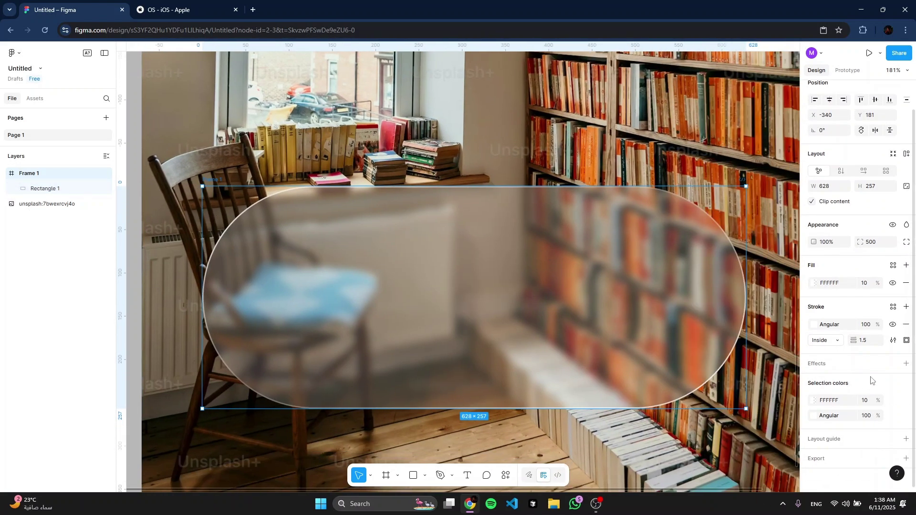
{"action": "left_click", "coordinate": [906, 364]}
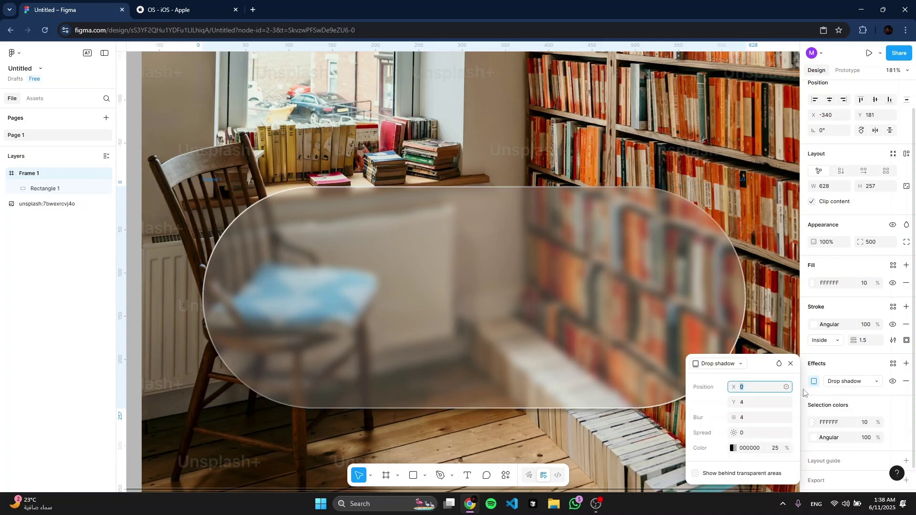
{"action": "left_click", "coordinate": [855, 381]}
{"action": "left_click", "coordinate": [854, 370]}
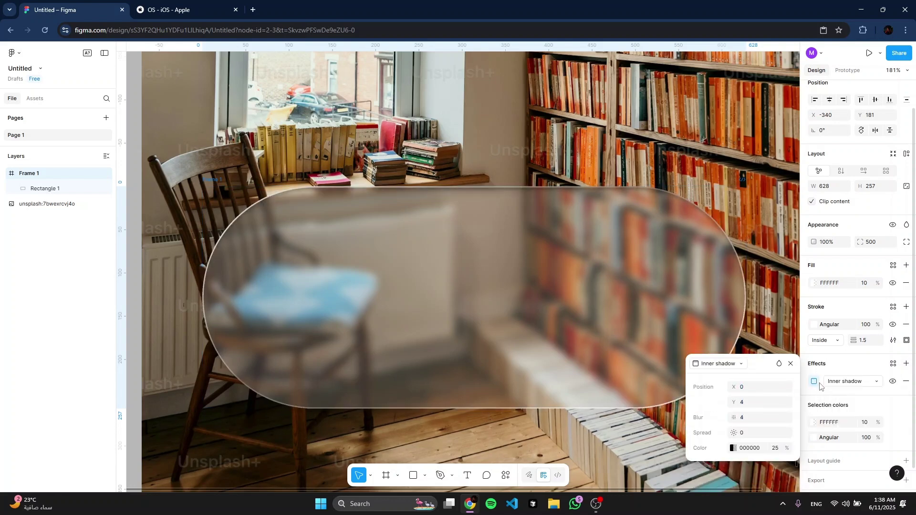
{"action": "left_click", "coordinate": [758, 404]}
{"action": "type", "text": "0"}
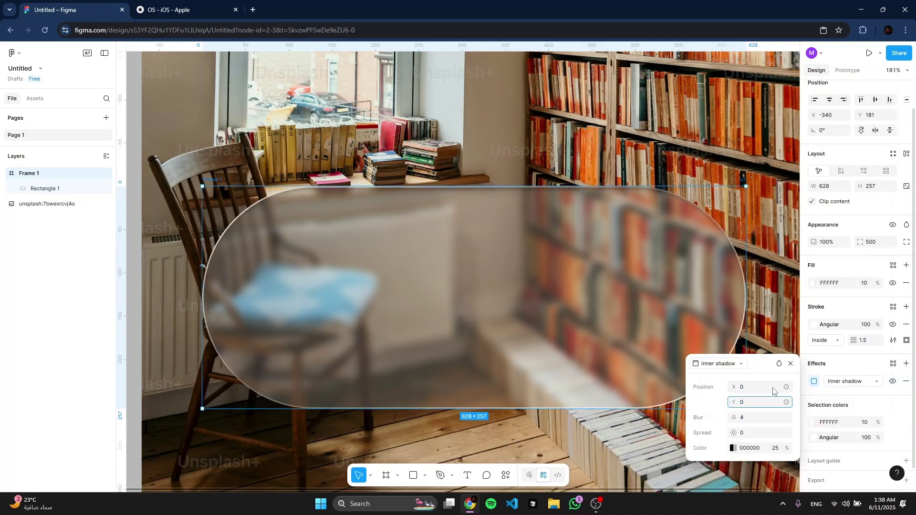
{"action": "key", "text": "Return"}
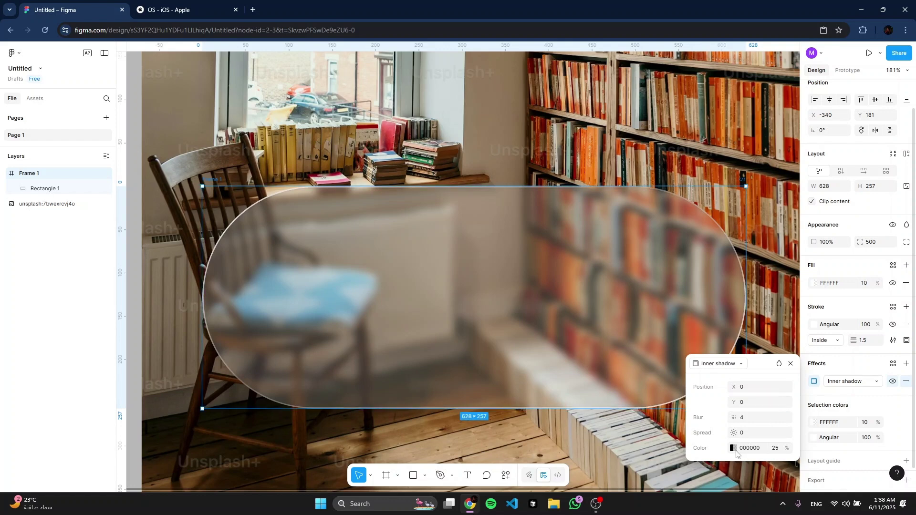
Set the frame's inner shadow color to white FFFFFF at 10% opacity.
{"action": "left_click", "coordinate": [735, 449]}
{"action": "left_click_drag", "start_coordinate": [622, 372], "coordinate": [579, 295]}
{"action": "left_click", "coordinate": [775, 451]}
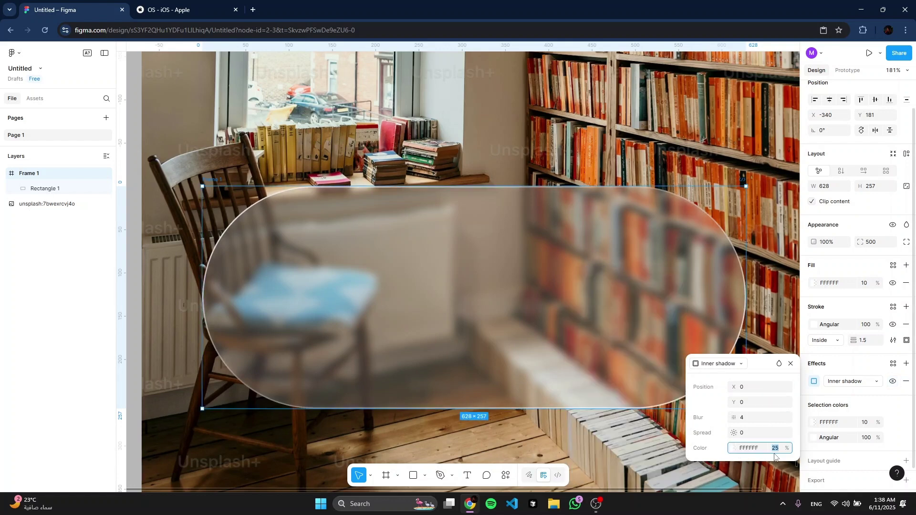
{"action": "key", "text": "Return"}
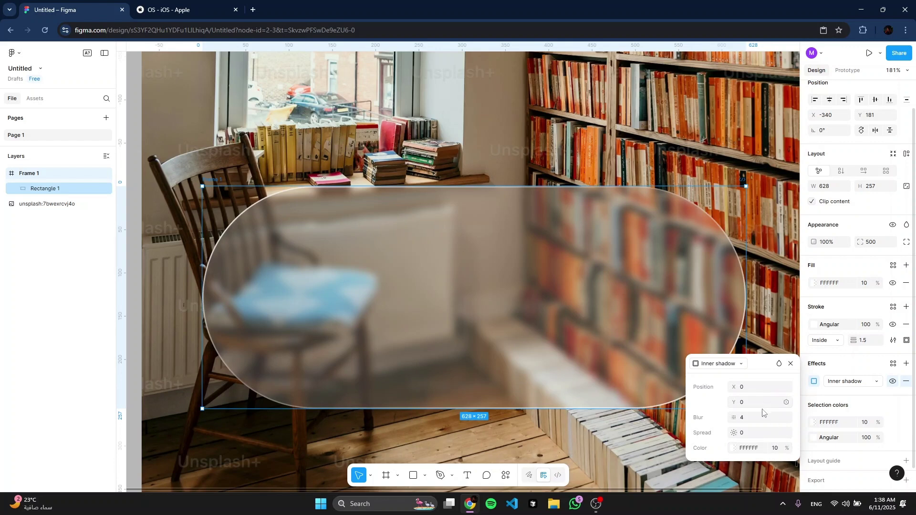
Set the frame's inner shadow blur to 3 and its spread to 1.
{"action": "left_click", "coordinate": [760, 422]}
{"action": "type", "text": "3"}
{"action": "key", "text": "Return"}
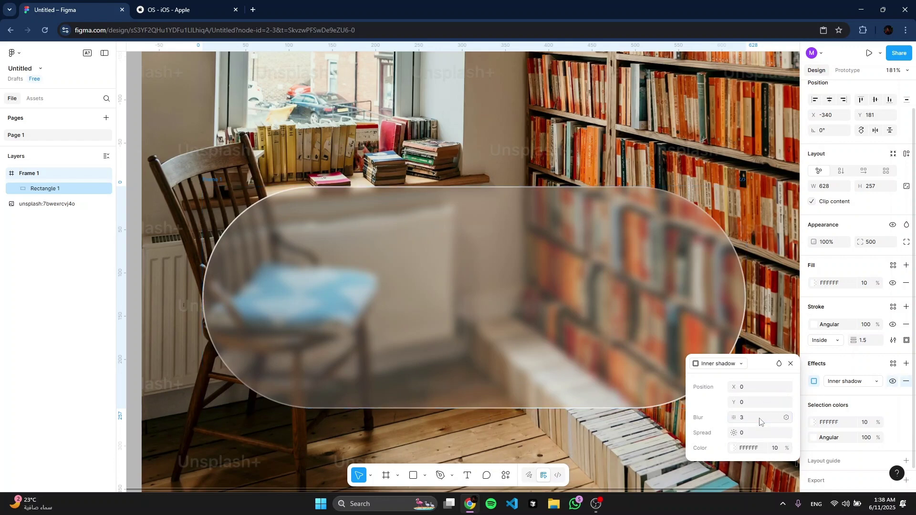
{"action": "left_click", "coordinate": [755, 437]}
{"action": "type", "text": "1"}
{"action": "key", "text": "Return"}
Examine the frame's edge up close and compare it with the inner shadow hidden and shown.
{"action": "scroll", "coordinate": [328, 192], "scroll_direction": "up", "scroll_amount": 10}
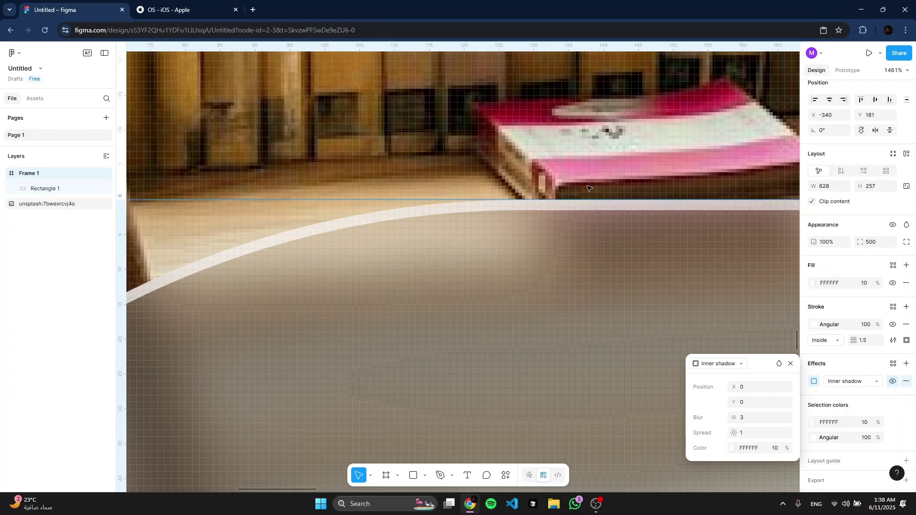
{"action": "scroll", "coordinate": [639, 134], "scroll_direction": "down", "scroll_amount": 5}
{"action": "left_click", "coordinate": [642, 202]}
{"action": "left_click", "coordinate": [642, 203]}
{"action": "scroll", "coordinate": [642, 203], "scroll_direction": "down", "scroll_amount": 5}
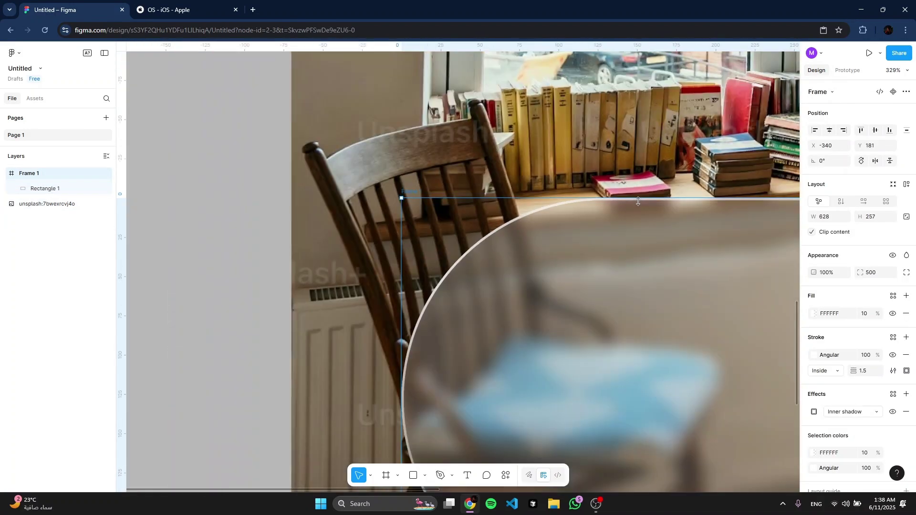
{"action": "left_click_drag", "start_coordinate": [622, 247], "coordinate": [562, 211]}
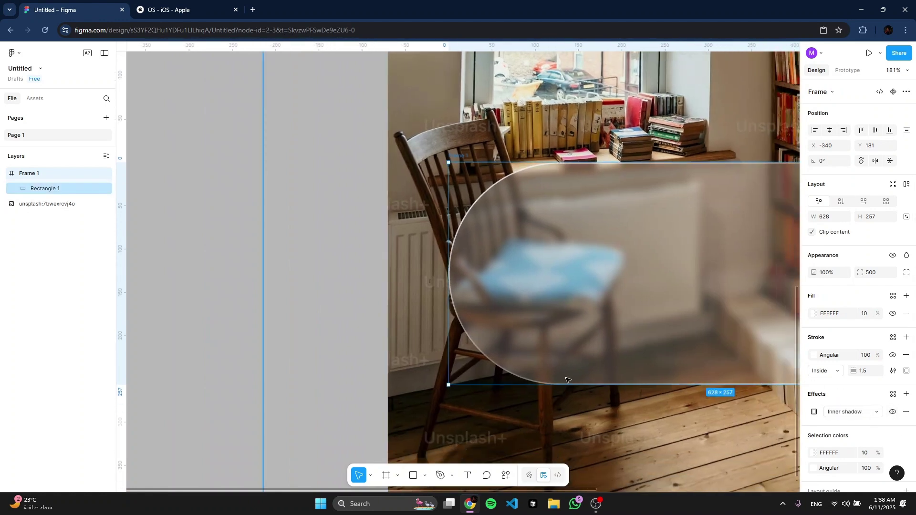
{"action": "left_click", "coordinate": [892, 412]}
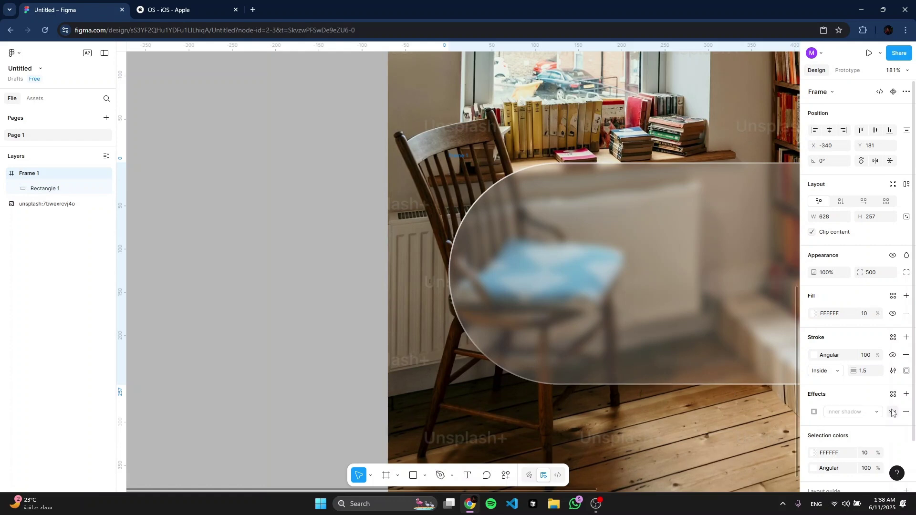
{"action": "left_click", "coordinate": [893, 413]}
{"action": "left_click_drag", "start_coordinate": [636, 306], "coordinate": [532, 286]}
Switch to the Apple iOS page and examine the edges of the glass widgets at 175% zoom.
{"action": "left_click", "coordinate": [164, 7]}
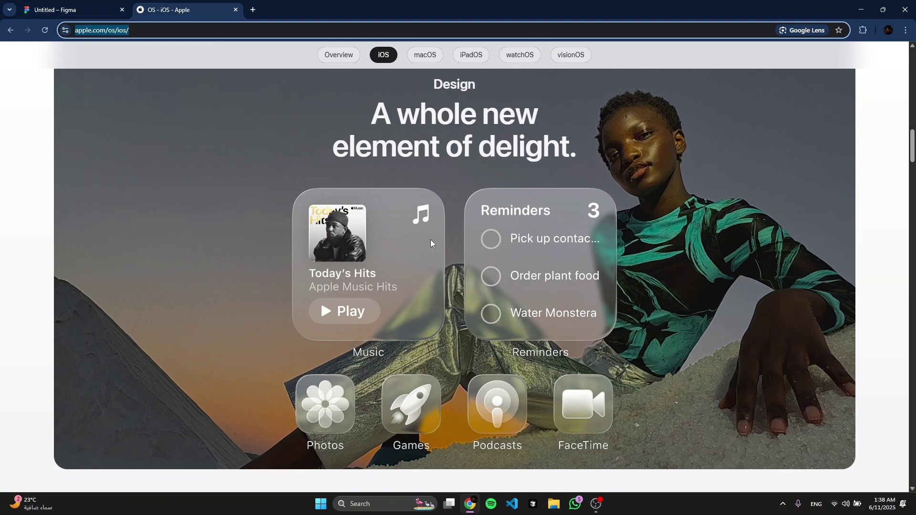
{"action": "key", "text": "ctrl+plus"}
{"action": "key", "text": "ctrl+plus"}
{"action": "key", "text": "ctrl+plus"}
{"action": "key", "text": "ctrl+plus"}
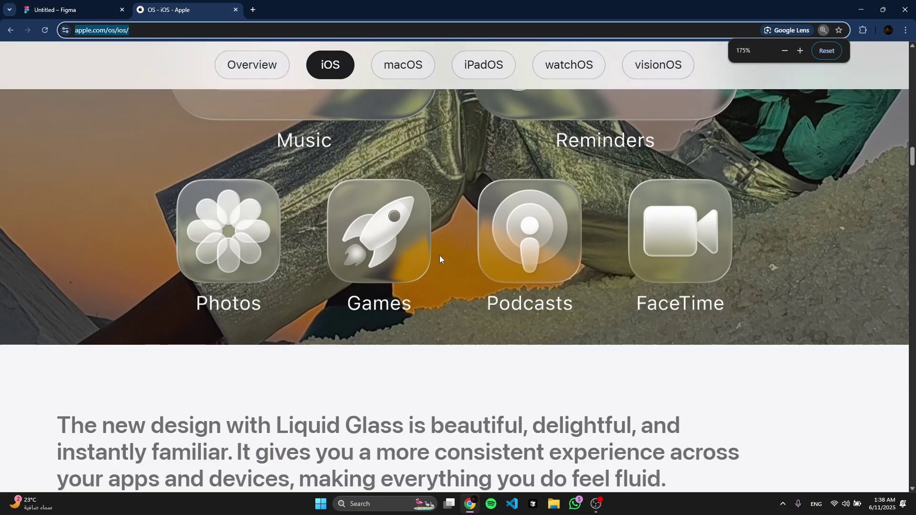
{"action": "scroll", "coordinate": [439, 256], "scroll_direction": "up", "scroll_amount": 4}
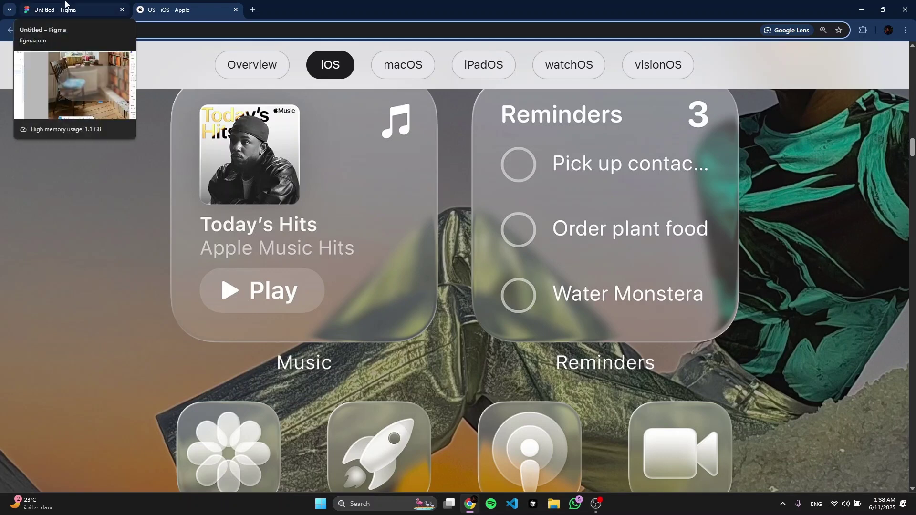
Return to the Figma file and draw a new rectangle about 608 × 240 inside Frame 1, over the blurred rectangle.
{"action": "left_click", "coordinate": [66, 5]}
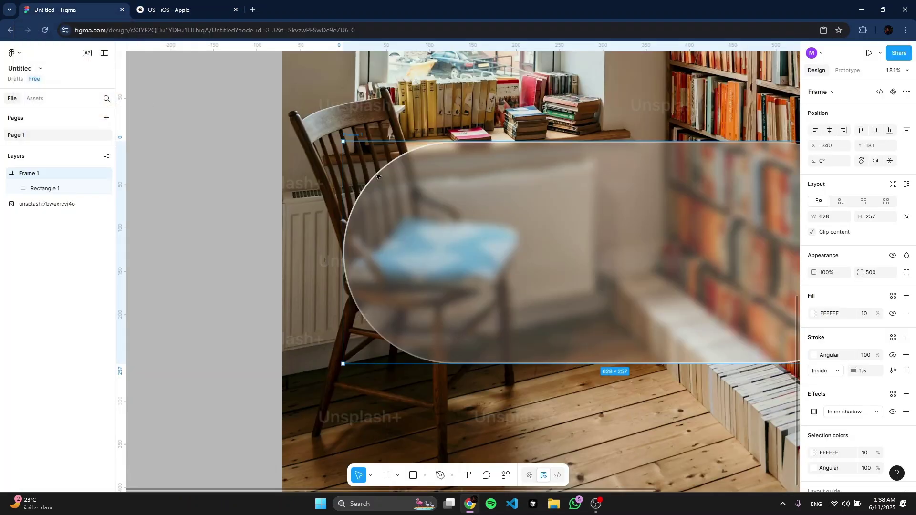
{"action": "left_click", "coordinate": [59, 189]}
{"action": "scroll", "coordinate": [429, 248], "scroll_direction": "right", "scroll_amount": 1}
{"action": "key", "text": "shift+0"}
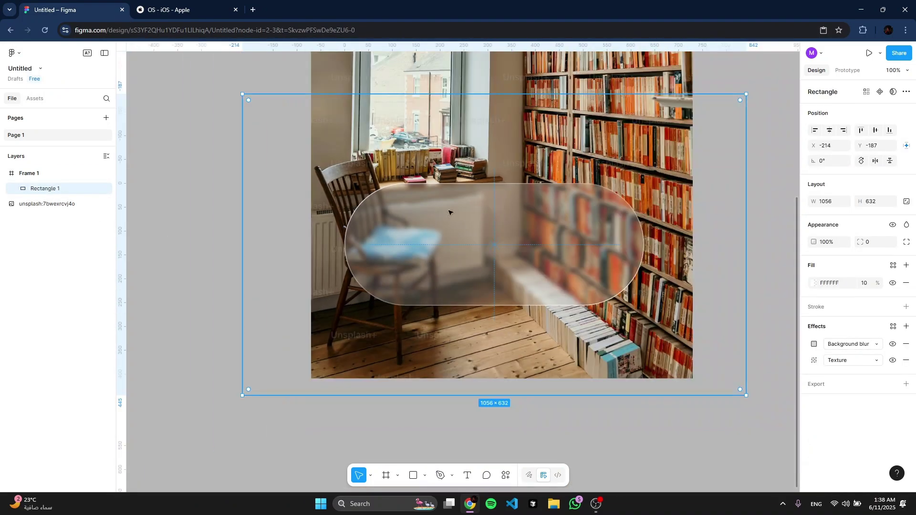
{"action": "key", "text": "r"}
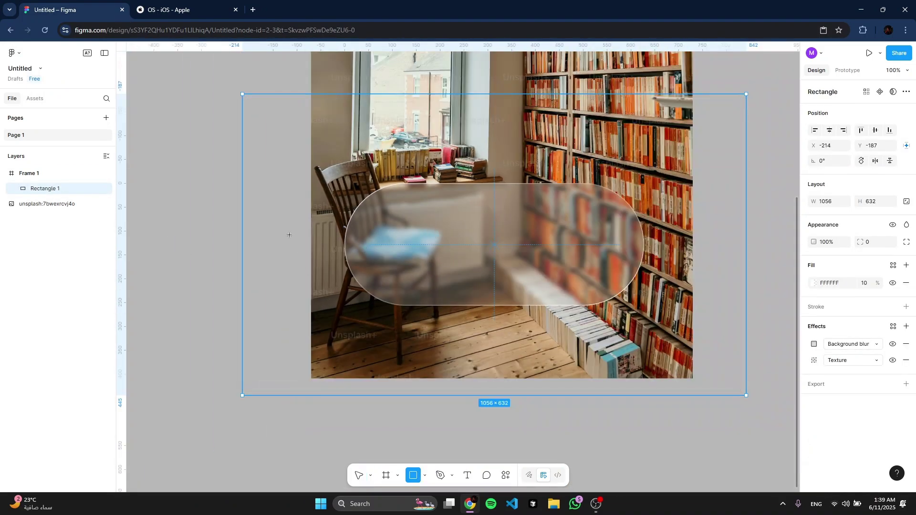
{"action": "scroll", "coordinate": [365, 211], "scroll_direction": "up", "scroll_amount": 5}
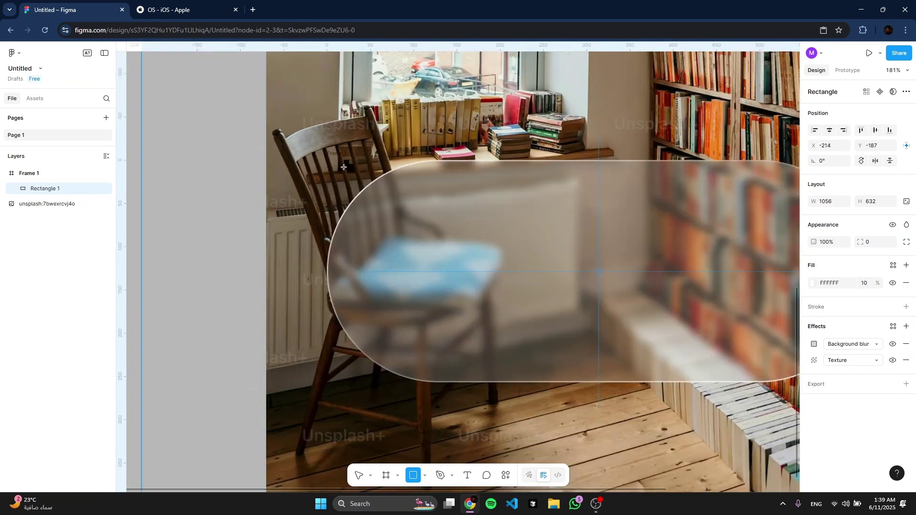
{"action": "mouse_move", "coordinate": [344, 167]}
{"action": "left_mouse_down"}
{"action": "mouse_move", "coordinate": [589, 287]}
{"action": "mouse_move", "coordinate": [798, 306]}
{"action": "mouse_move", "coordinate": [695, 329]}
{"action": "mouse_move", "coordinate": [677, 372]}
{"action": "mouse_move", "coordinate": [686, 381]}
{"action": "left_mouse_up"}
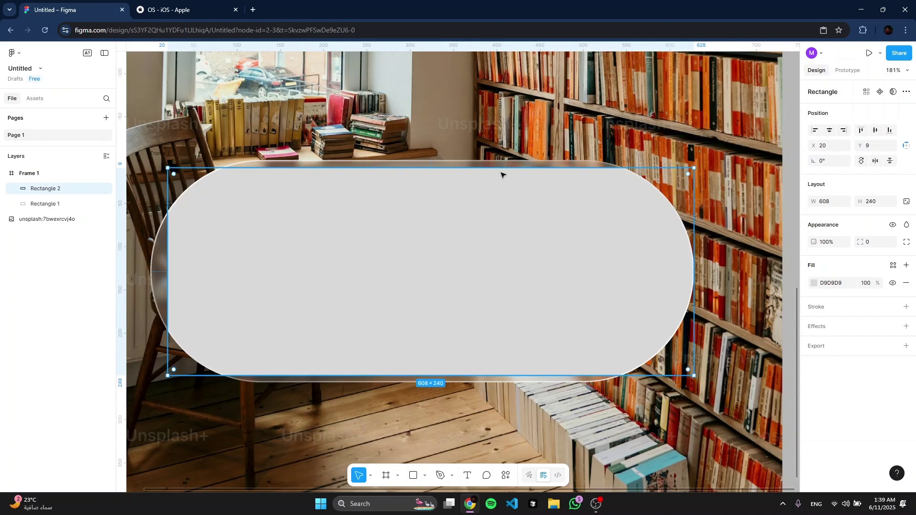
Stretch the new rectangle to cover the whole frame at X 0, Y 0 with a size of 628 × 257.
{"action": "left_click_drag", "start_coordinate": [501, 168], "coordinate": [501, 160]}
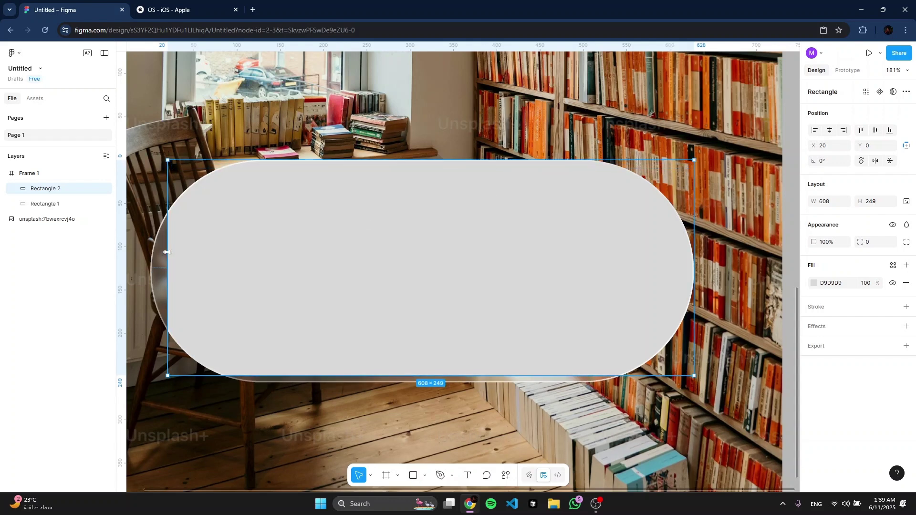
{"action": "left_click_drag", "start_coordinate": [167, 252], "coordinate": [152, 254]}
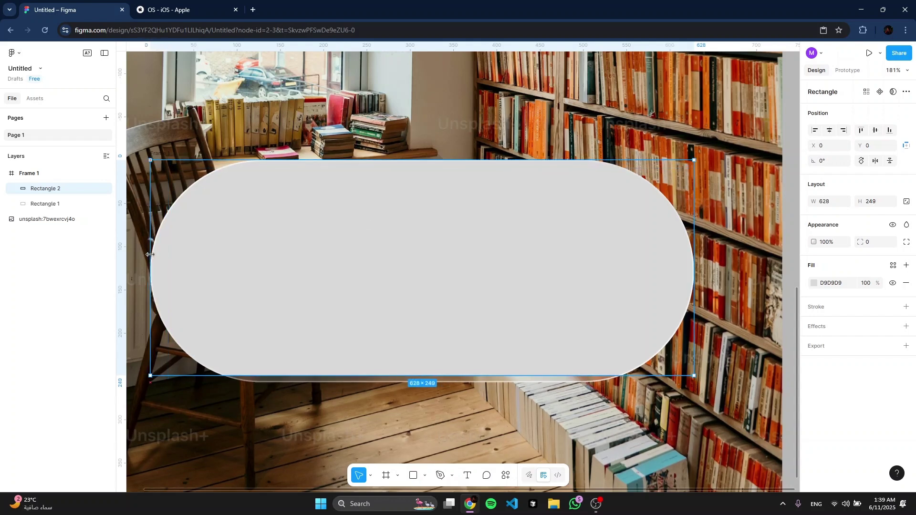
{"action": "left_click_drag", "start_coordinate": [356, 376], "coordinate": [356, 383]}
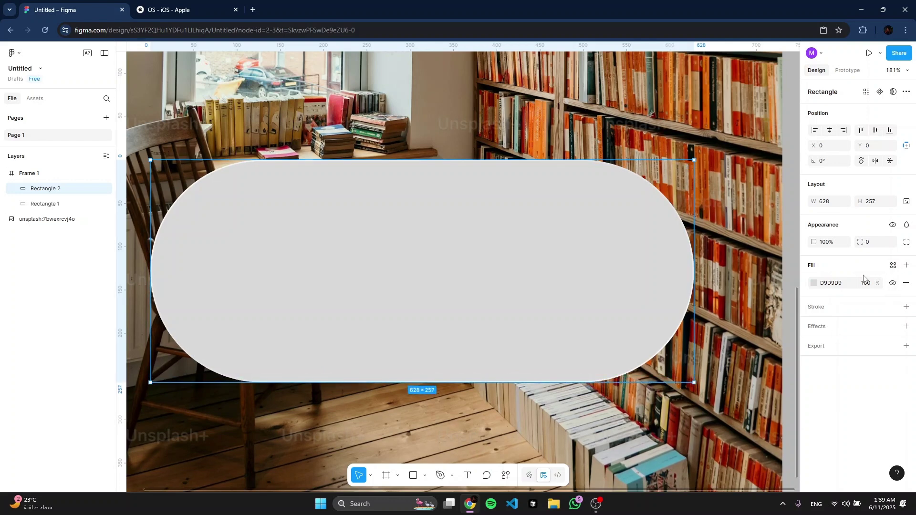
Give Rectangle 2 a corner radius of 500 and remove its fill.
{"action": "left_click", "coordinate": [871, 245]}
{"action": "type", "text": "500"}
{"action": "key", "text": "Return"}
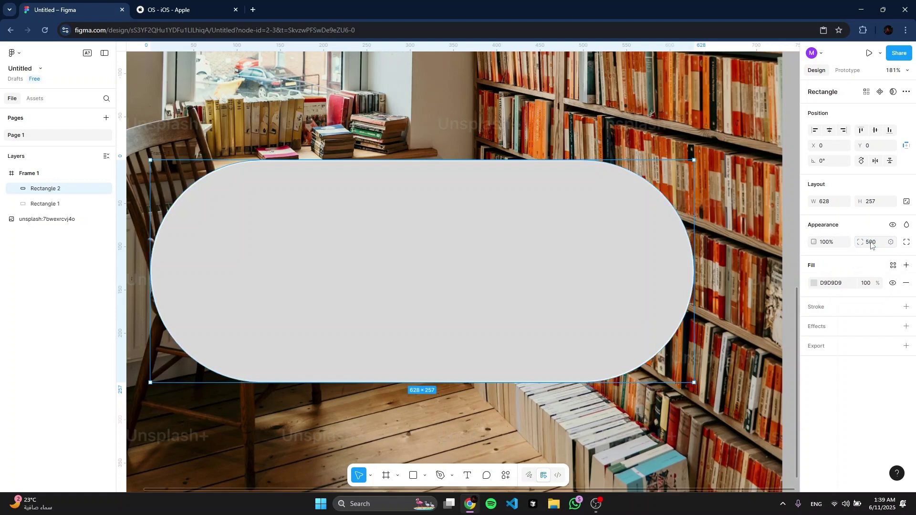
{"action": "left_click", "coordinate": [906, 283]}
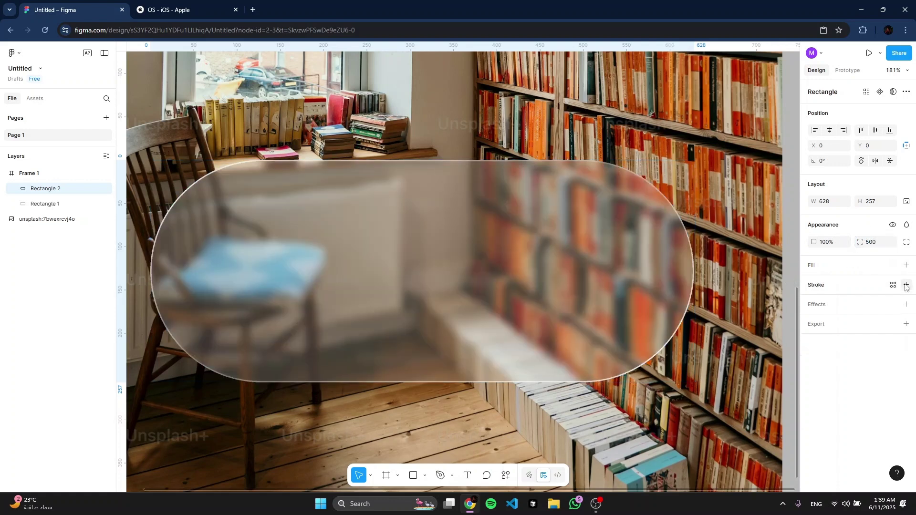
Pull in the right edge of Rectangle 2 to a width of 627 so it sits inside the frame's stroke.
{"action": "scroll", "coordinate": [671, 237], "scroll_direction": "up", "scroll_amount": 5}
{"action": "scroll", "coordinate": [671, 238], "scroll_direction": "up", "scroll_amount": 6}
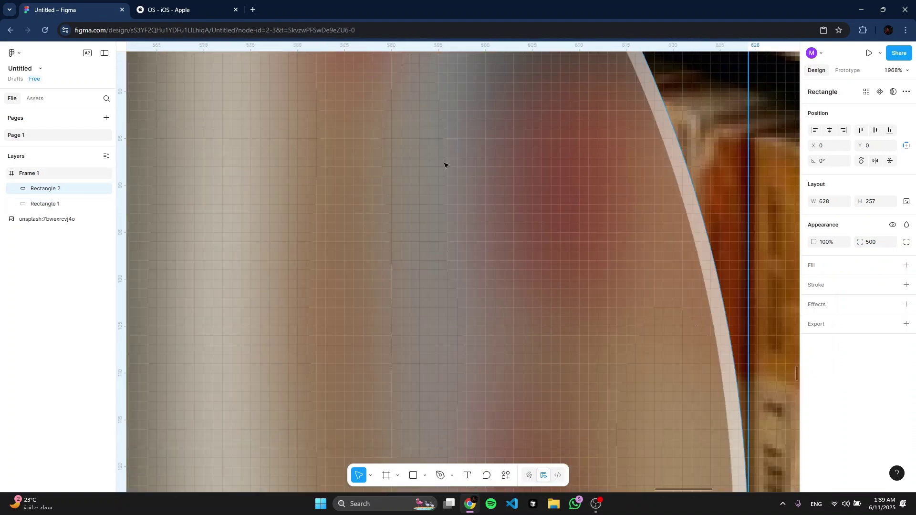
{"action": "scroll", "coordinate": [515, 221], "scroll_direction": "down", "scroll_amount": 8}
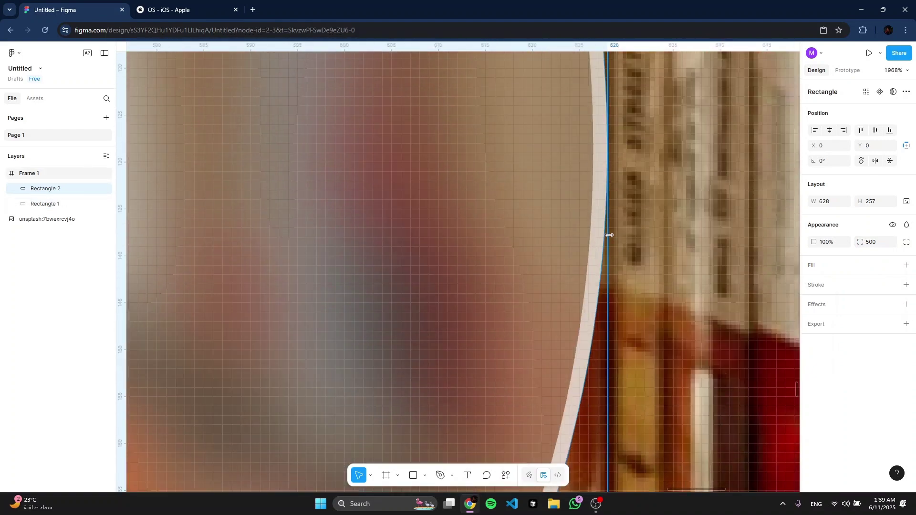
{"action": "scroll", "coordinate": [607, 233], "scroll_direction": "up", "scroll_amount": 2}
{"action": "left_click_drag", "start_coordinate": [607, 233], "coordinate": [597, 242]}
{"action": "scroll", "coordinate": [597, 242], "scroll_direction": "down", "scroll_amount": 8}
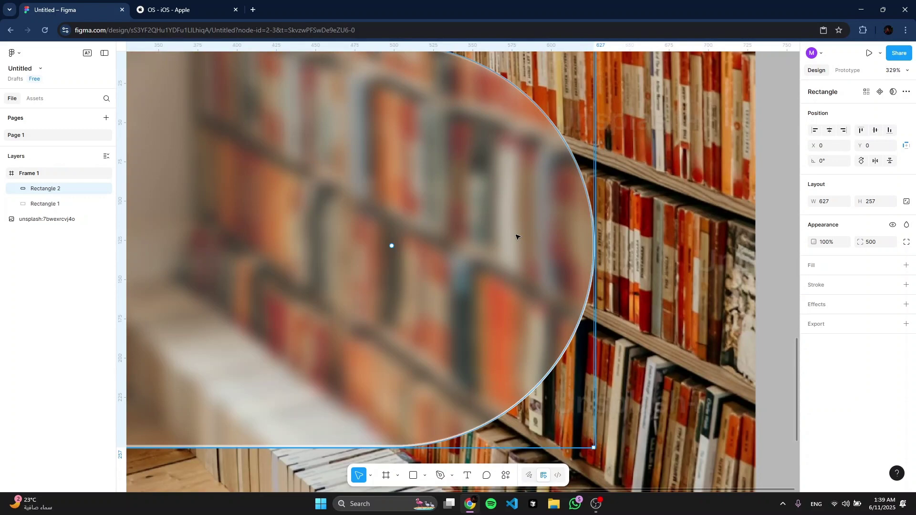
Set the stroke weight of Frame 1 to 1.
{"action": "scroll", "coordinate": [346, 220], "scroll_direction": "left", "scroll_amount": 2}
{"action": "scroll", "coordinate": [347, 220], "scroll_direction": "down", "scroll_amount": 4}
{"action": "left_click", "coordinate": [226, 202]}
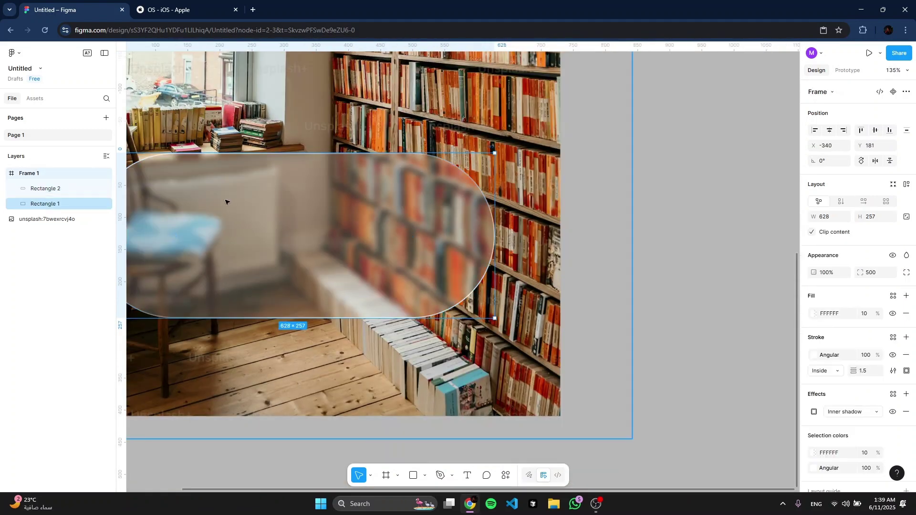
{"action": "left_click", "coordinate": [669, 201]}
{"action": "scroll", "coordinate": [266, 200], "scroll_direction": "left", "scroll_amount": 3}
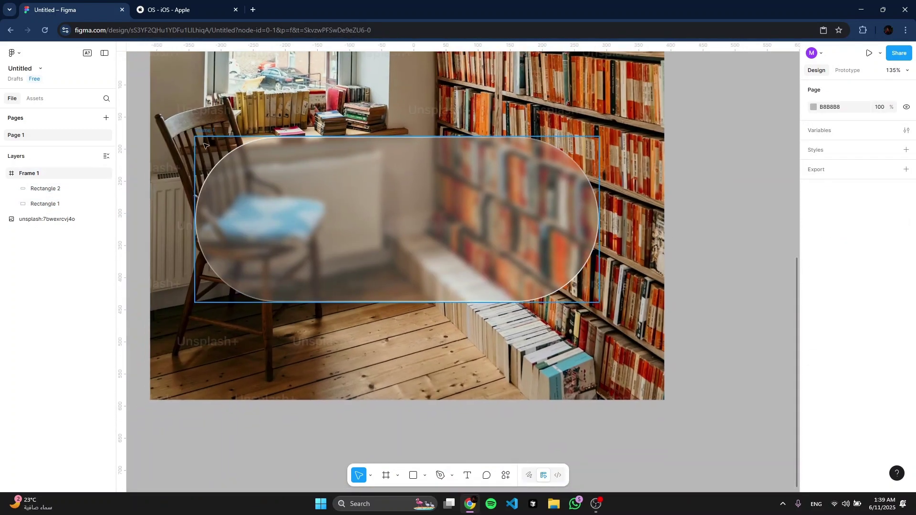
{"action": "left_click", "coordinate": [203, 133]}
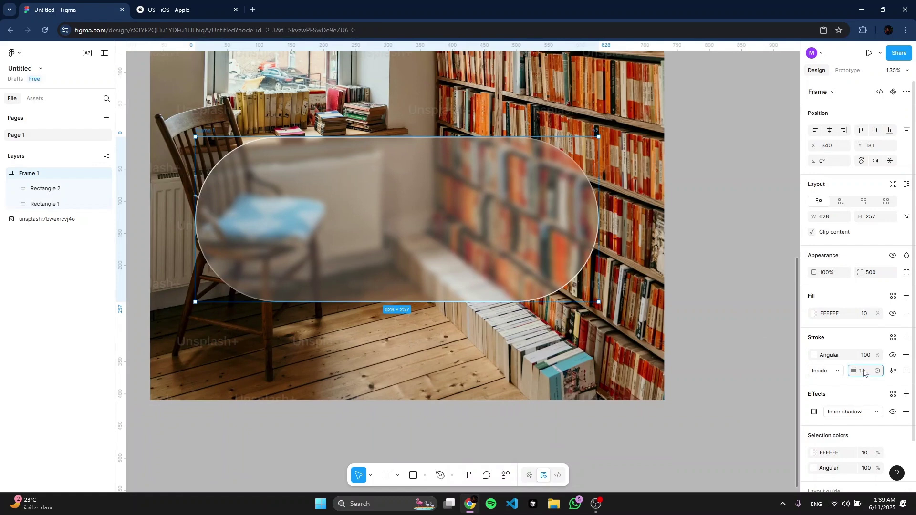
{"action": "key", "text": "Return"}
{"action": "left_click", "coordinate": [346, 118]}
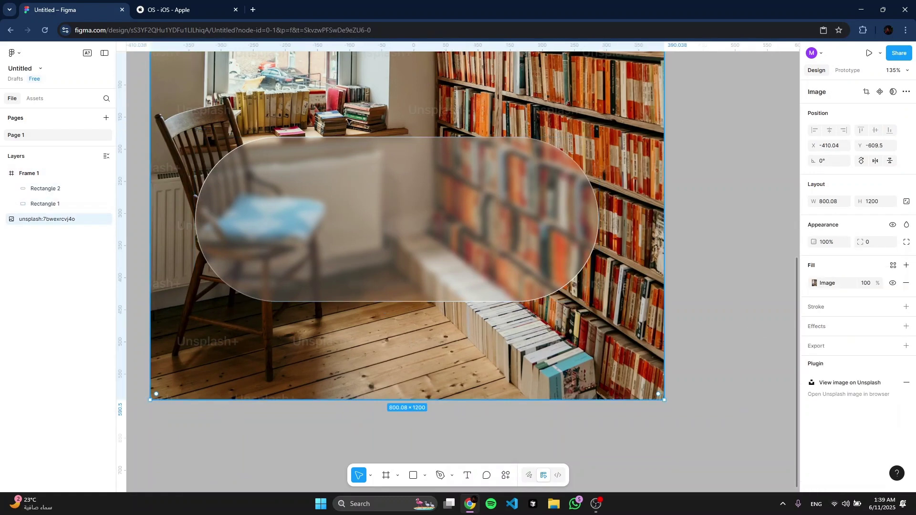
Examine how the right edge of Rectangle 2 lines up with the frame's stroke.
{"action": "scroll", "coordinate": [512, 182], "scroll_direction": "up", "scroll_amount": 5}
{"action": "left_click", "coordinate": [67, 204]}
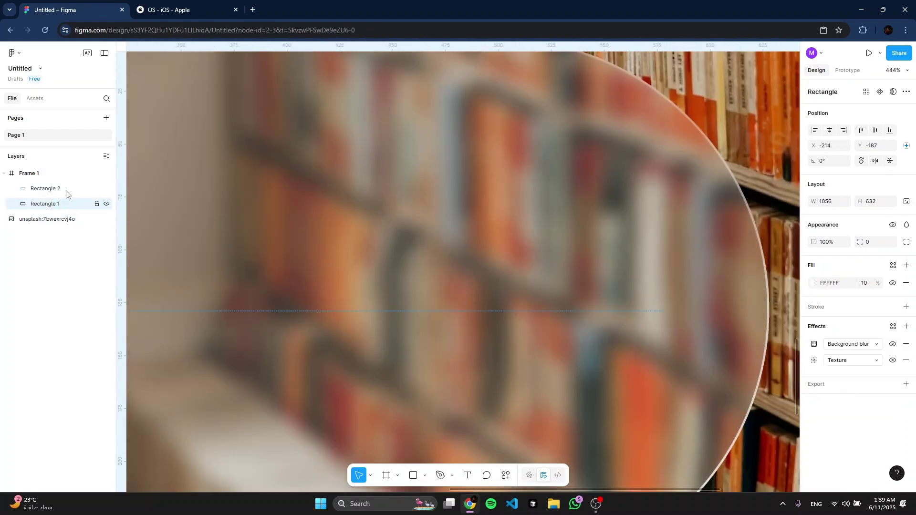
{"action": "left_click", "coordinate": [65, 191]}
{"action": "scroll", "coordinate": [495, 307], "scroll_direction": "up", "scroll_amount": 7}
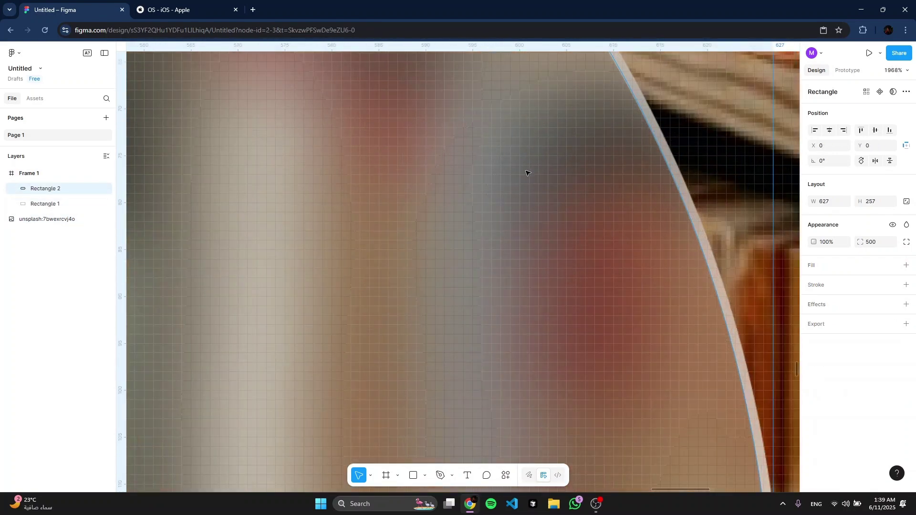
{"action": "scroll", "coordinate": [544, 191], "scroll_direction": "down", "scroll_amount": 3}
{"action": "scroll", "coordinate": [678, 325], "scroll_direction": "down", "scroll_amount": 3}
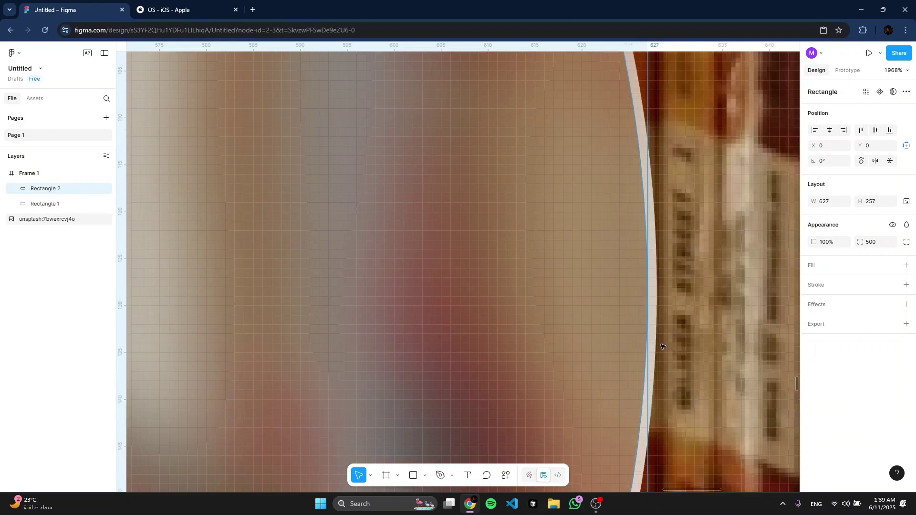
{"action": "scroll", "coordinate": [661, 287], "scroll_direction": "down", "scroll_amount": 2}
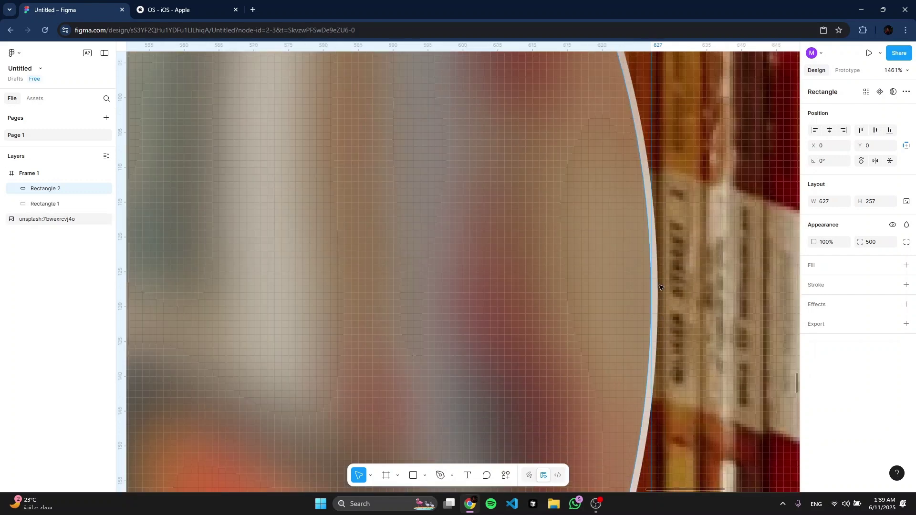
{"action": "scroll", "coordinate": [671, 263], "scroll_direction": "down", "scroll_amount": 4}
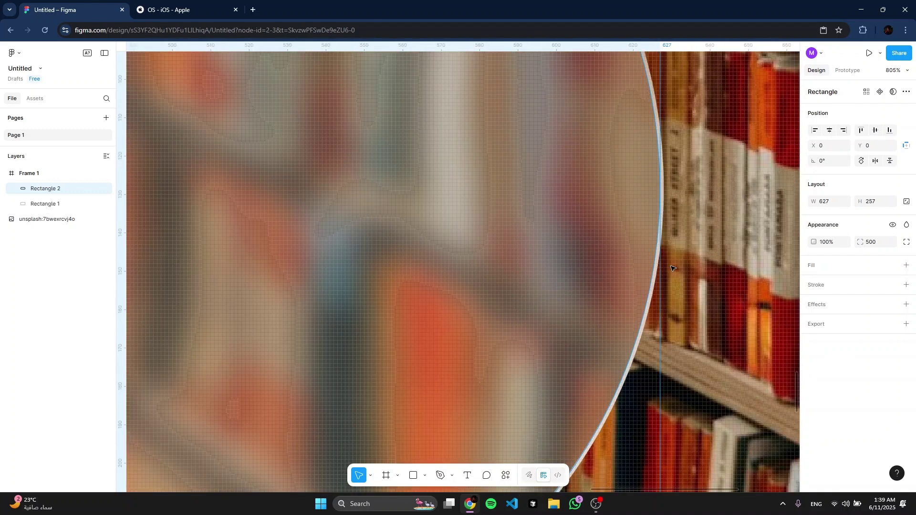
{"action": "scroll", "coordinate": [663, 293], "scroll_direction": "up", "scroll_amount": 10}
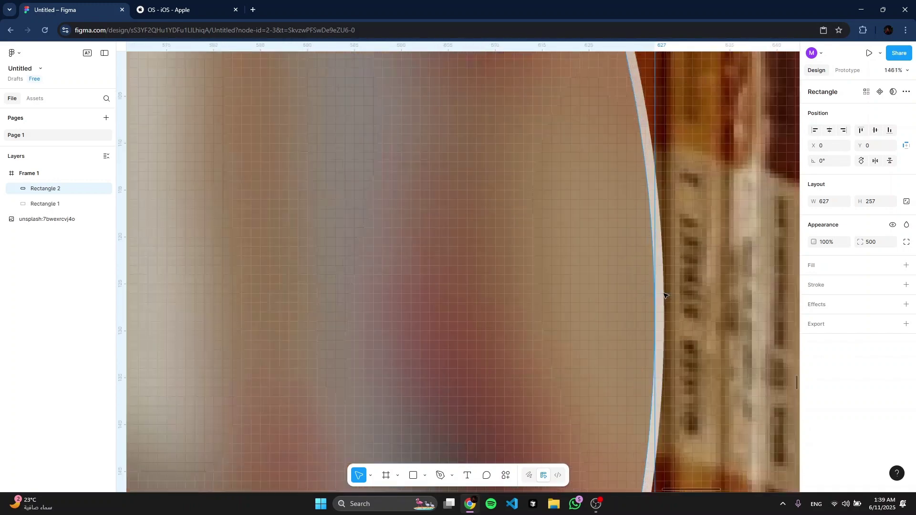
{"action": "mouse_move", "coordinate": [635, 302]}
{"action": "left_mouse_down"}
{"action": "mouse_move", "coordinate": [666, 304]}
{"action": "mouse_move", "coordinate": [637, 309]}
{"action": "left_mouse_up"}
{"action": "scroll", "coordinate": [572, 298], "scroll_direction": "down", "scroll_amount": 6}
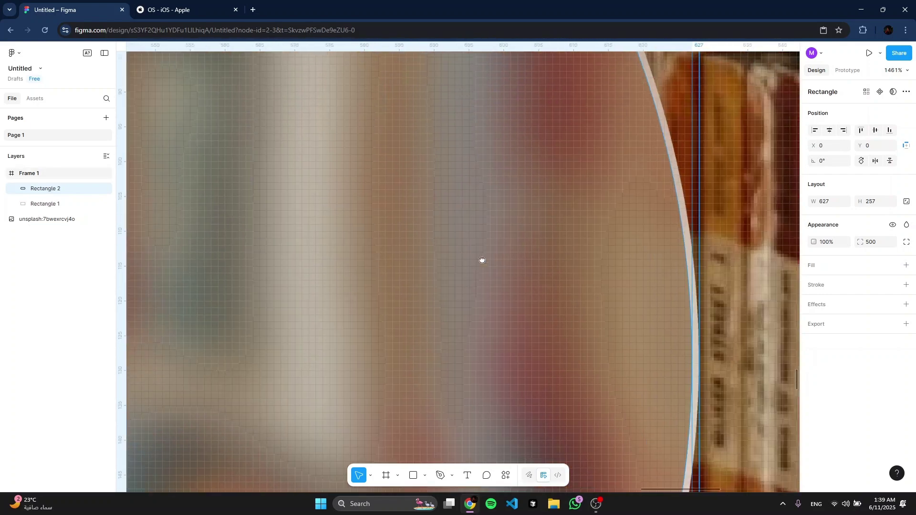
Lower the top edge of Rectangle 2 to Y 1, giving it a height of 256.
{"action": "left_click_drag", "start_coordinate": [482, 261], "coordinate": [692, 331]}
{"action": "scroll", "coordinate": [328, 191], "scroll_direction": "down", "scroll_amount": 4}
{"action": "left_click_drag", "start_coordinate": [497, 296], "coordinate": [675, 399]}
{"action": "left_click_drag", "start_coordinate": [467, 343], "coordinate": [685, 506]}
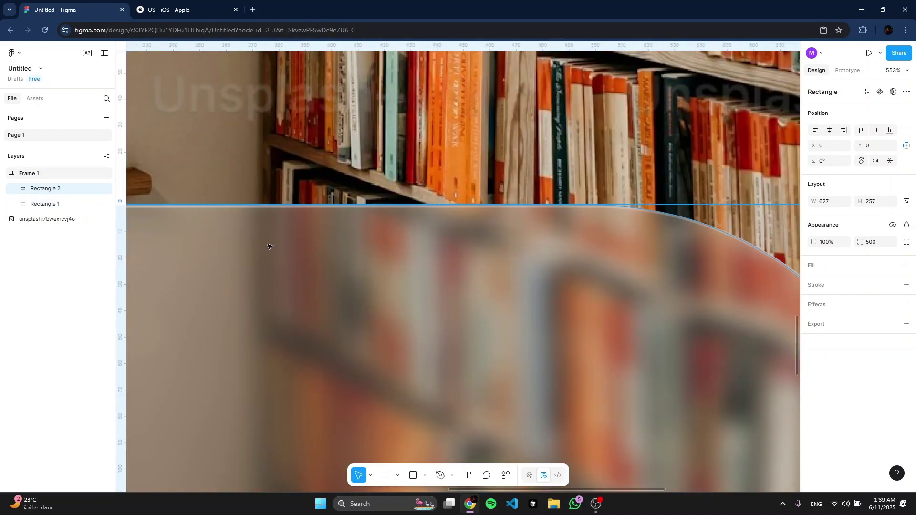
{"action": "scroll", "coordinate": [353, 256], "scroll_direction": "up", "scroll_amount": 5}
{"action": "left_click_drag", "start_coordinate": [370, 197], "coordinate": [373, 201]}
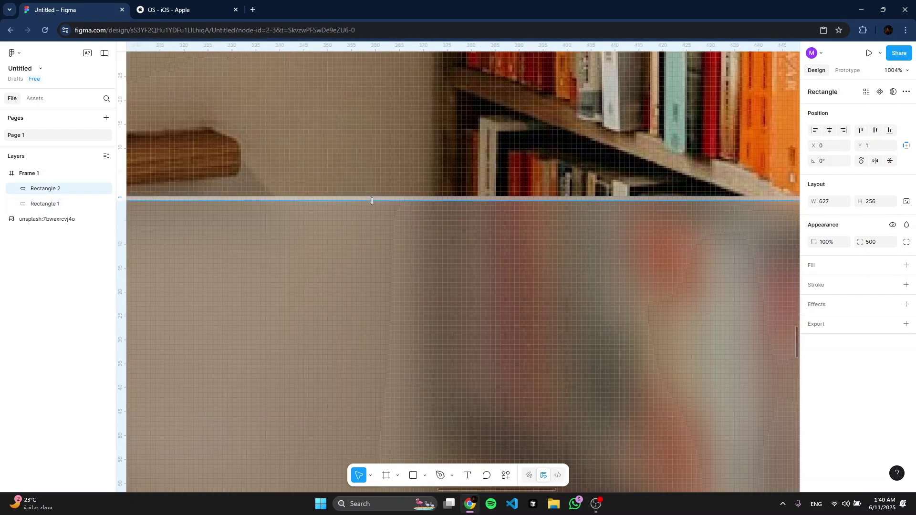
{"action": "scroll", "coordinate": [373, 201], "scroll_direction": "down", "scroll_amount": 6}
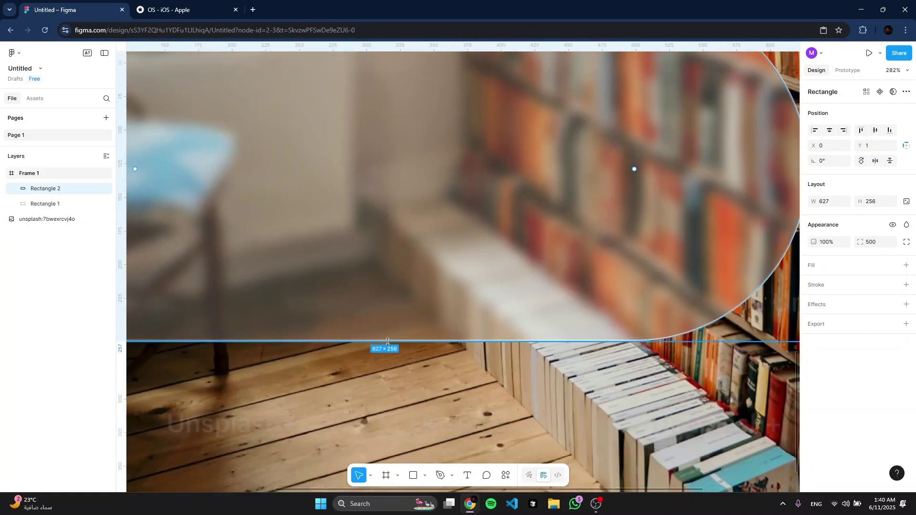
Pull in the lower and left-hand edges of Rectangle 2 to X 1, a width of 626 and a height of 255.
{"action": "scroll", "coordinate": [387, 342], "scroll_direction": "up", "scroll_amount": 3}
{"action": "left_click_drag", "start_coordinate": [401, 342], "coordinate": [392, 347]}
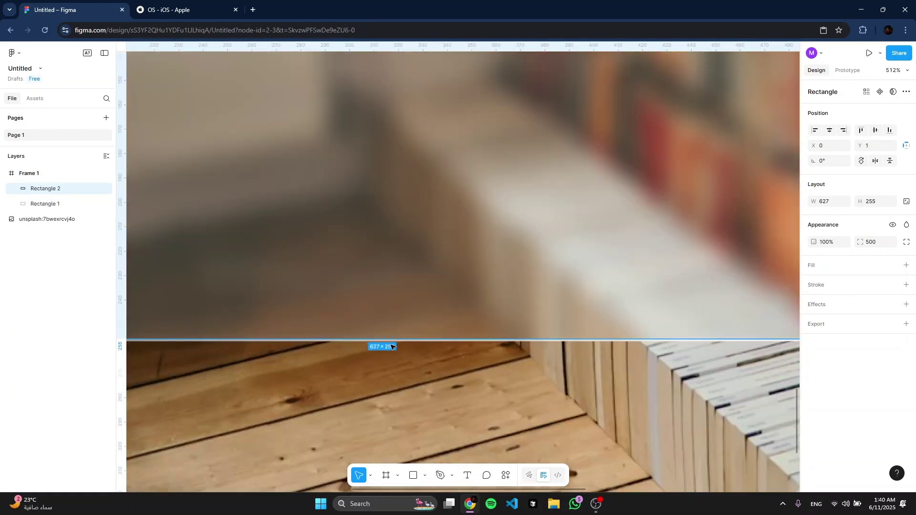
{"action": "scroll", "coordinate": [377, 292], "scroll_direction": "down", "scroll_amount": 5}
{"action": "scroll", "coordinate": [252, 221], "scroll_direction": "up", "scroll_amount": 4}
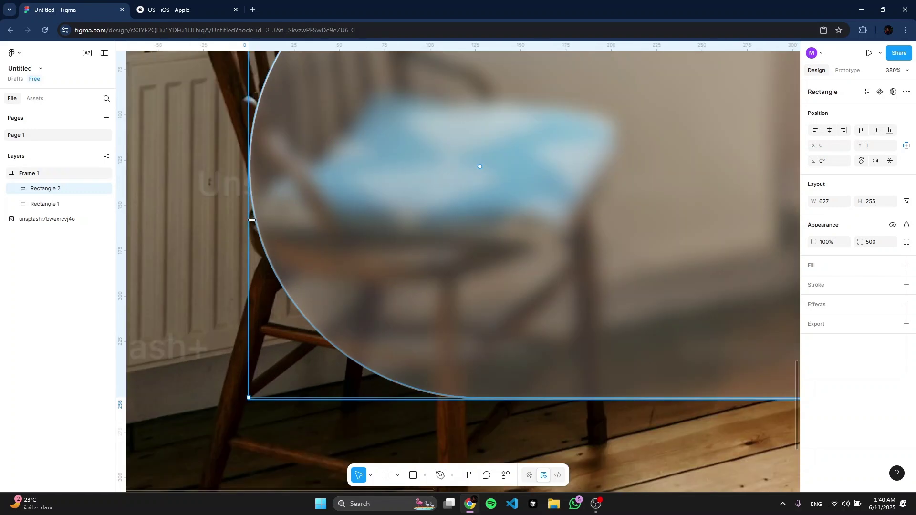
{"action": "left_click_drag", "start_coordinate": [251, 219], "coordinate": [252, 219]}
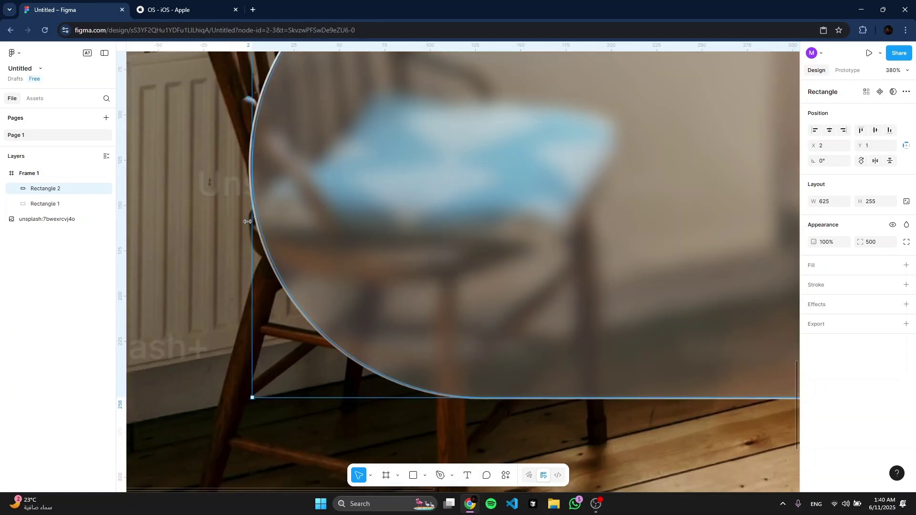
{"action": "scroll", "coordinate": [248, 221], "scroll_direction": "up", "scroll_amount": 5}
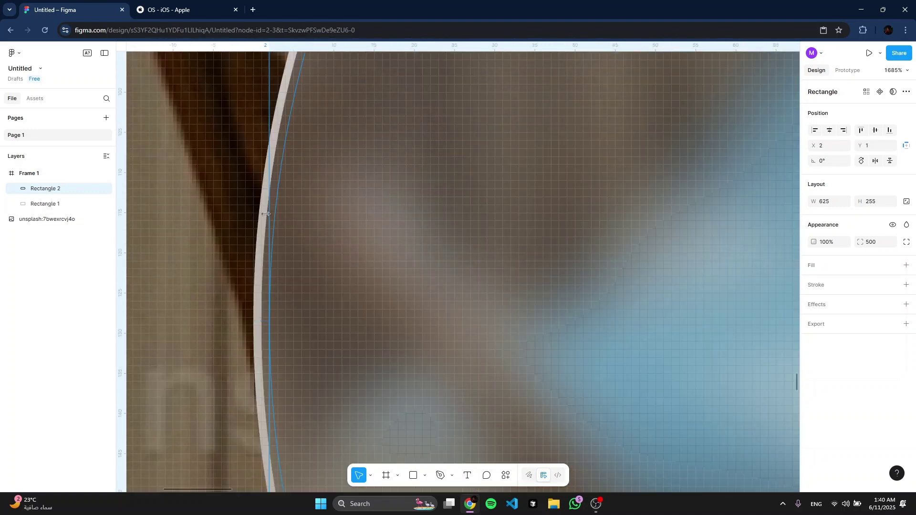
{"action": "left_click_drag", "start_coordinate": [265, 214], "coordinate": [261, 214]}
{"action": "scroll", "coordinate": [294, 205], "scroll_direction": "down", "scroll_amount": 5}
{"action": "scroll", "coordinate": [463, 196], "scroll_direction": "down", "scroll_amount": 4}
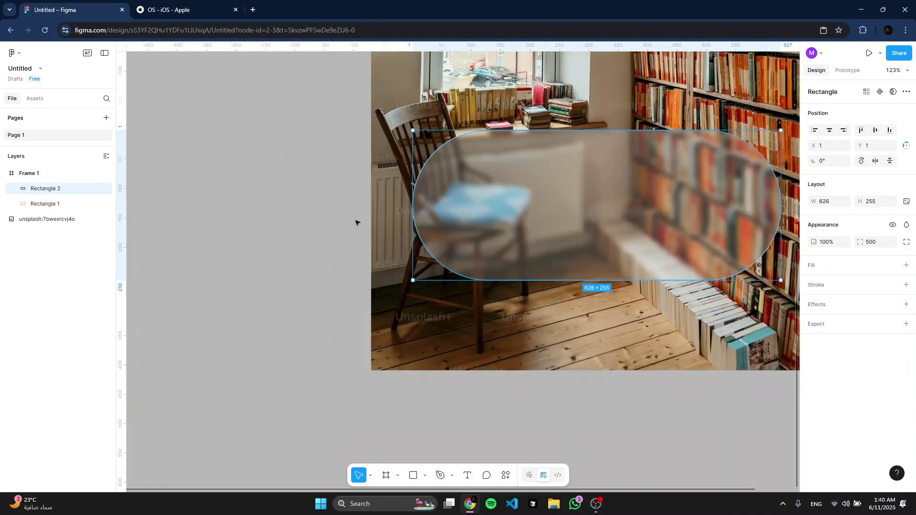
{"action": "left_click", "coordinate": [338, 206]}
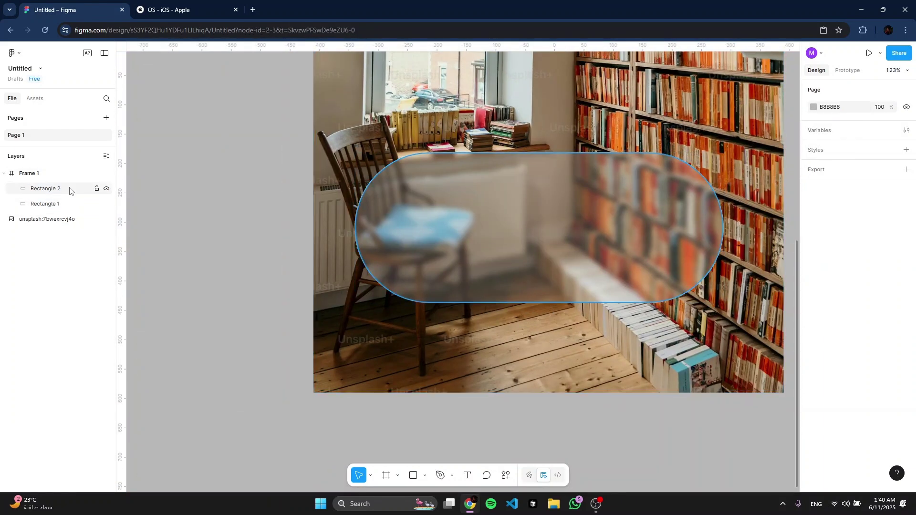
Add a black 000000 inside stroke with a weight of 17 to Rectangle 2.
{"action": "left_click", "coordinate": [69, 190]}
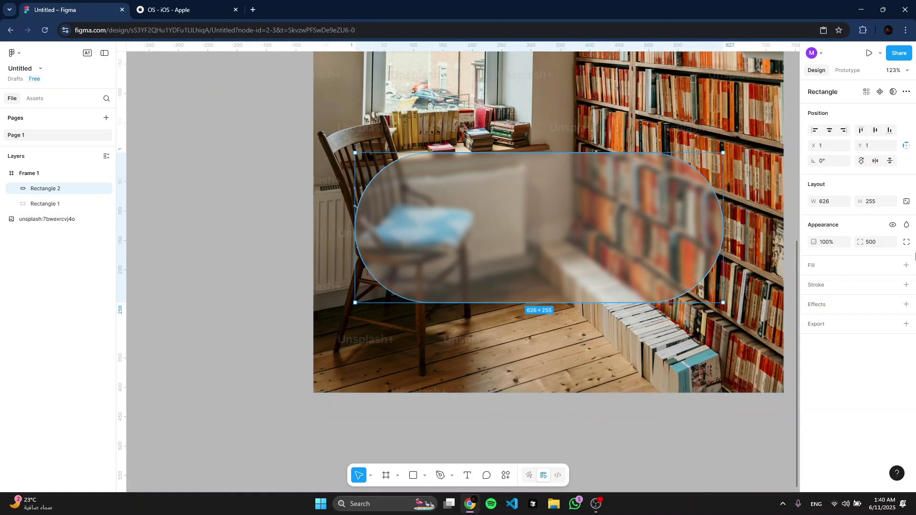
{"action": "left_click", "coordinate": [906, 285]}
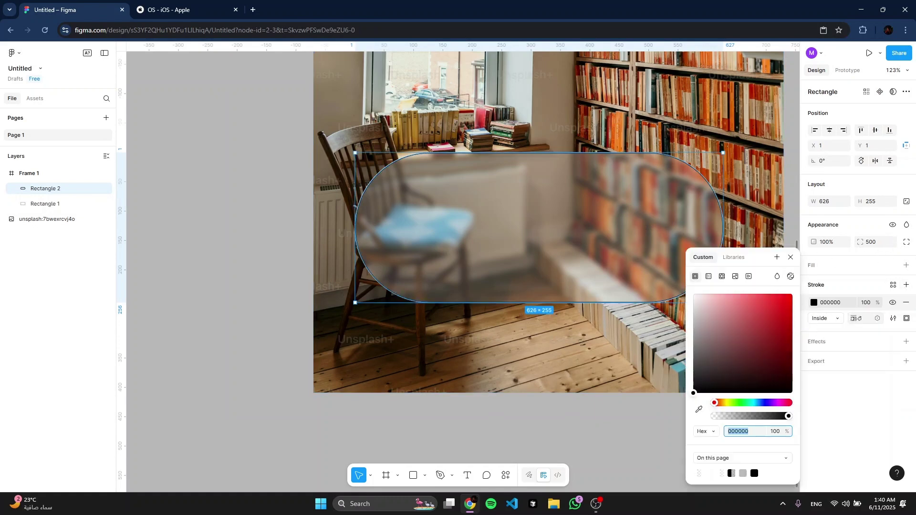
{"action": "left_click_drag", "start_coordinate": [853, 318], "coordinate": [861, 318]}
Examine how Rectangle 2's stroke follows the frame's rounded edge and compare it with the glass widgets on Apple's iOS page.
{"action": "scroll", "coordinate": [668, 232], "scroll_direction": "up", "scroll_amount": 5}
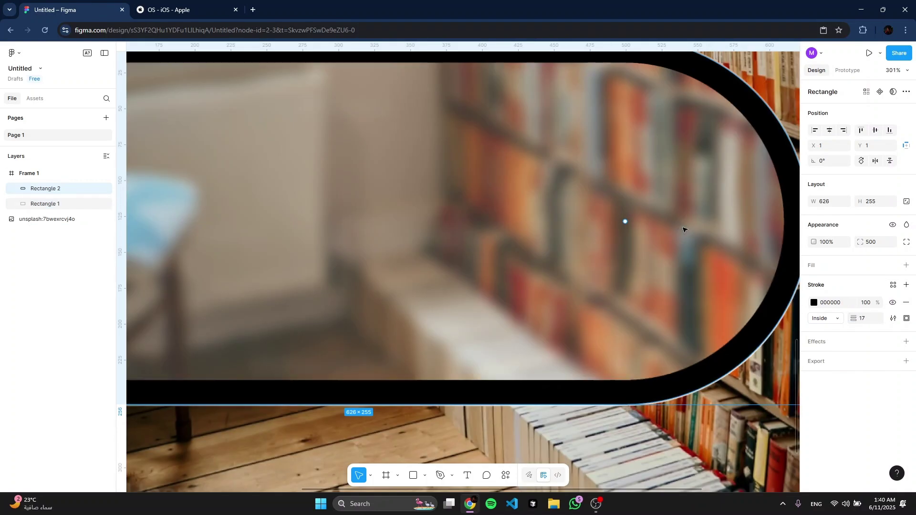
{"action": "scroll", "coordinate": [532, 250], "scroll_direction": "down", "scroll_amount": 3}
{"action": "scroll", "coordinate": [518, 253], "scroll_direction": "up", "scroll_amount": 6}
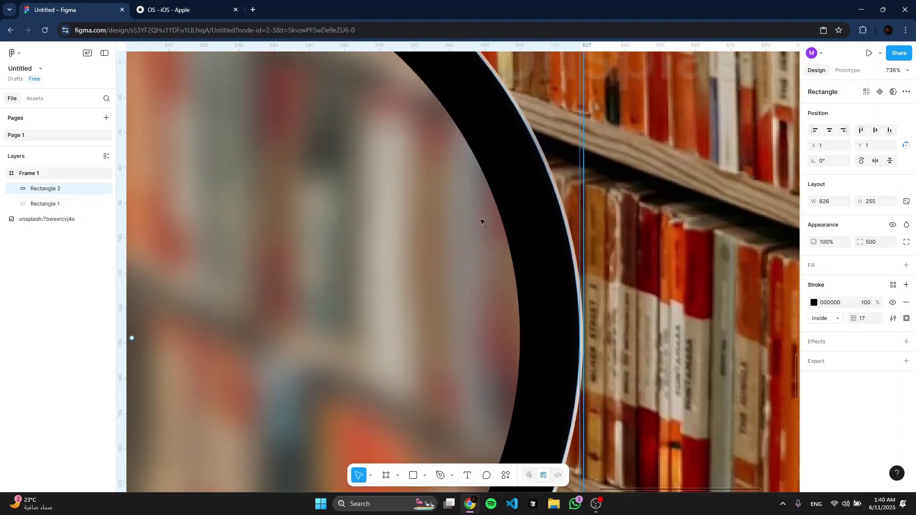
{"action": "scroll", "coordinate": [481, 221], "scroll_direction": "up", "scroll_amount": 8}
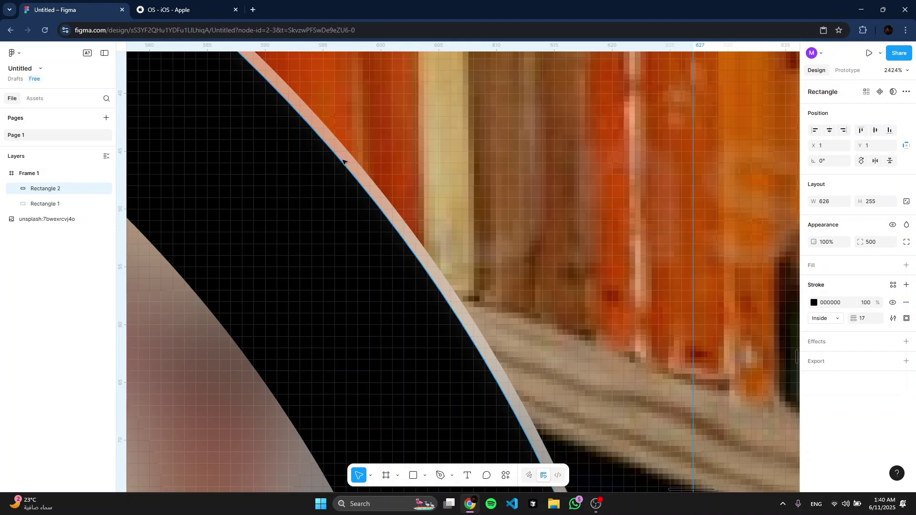
{"action": "scroll", "coordinate": [341, 164], "scroll_direction": "down", "scroll_amount": 10}
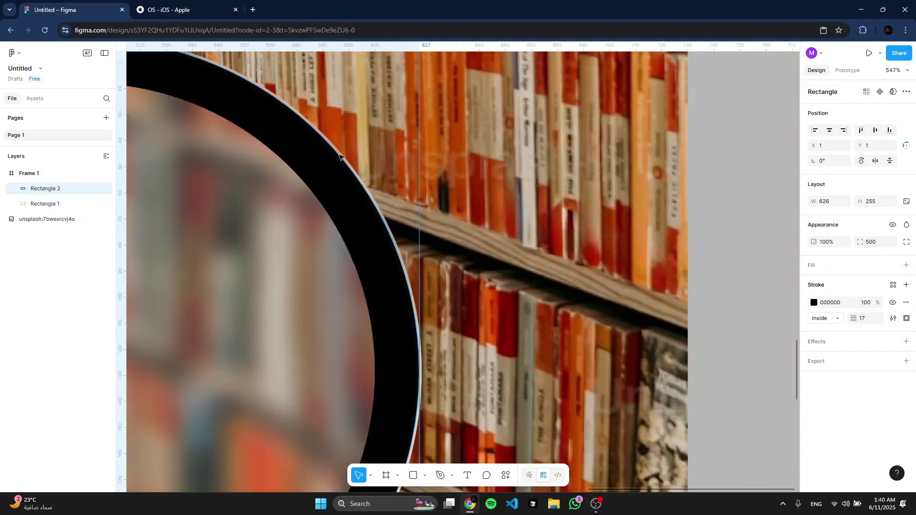
{"action": "scroll", "coordinate": [337, 162], "scroll_direction": "down", "scroll_amount": 6}
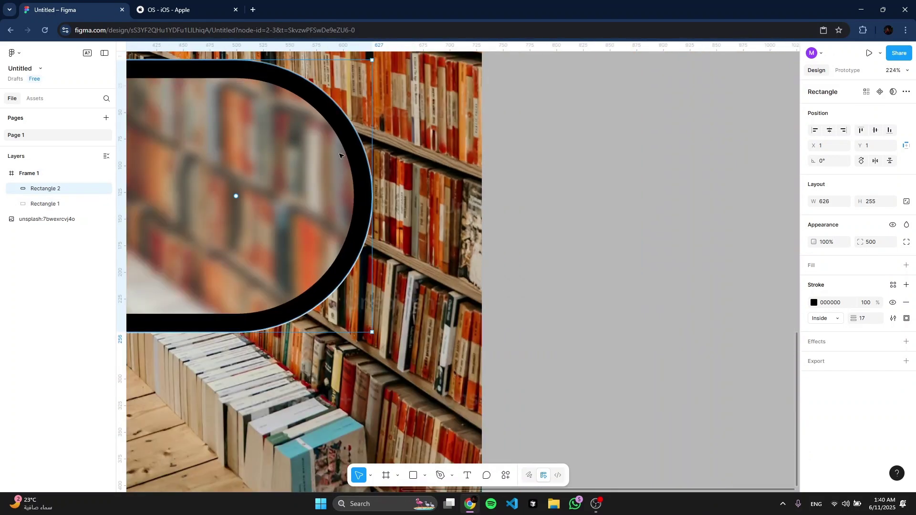
{"action": "scroll", "coordinate": [337, 239], "scroll_direction": "left", "scroll_amount": 6}
{"action": "scroll", "coordinate": [336, 239], "scroll_direction": "up", "scroll_amount": 2}
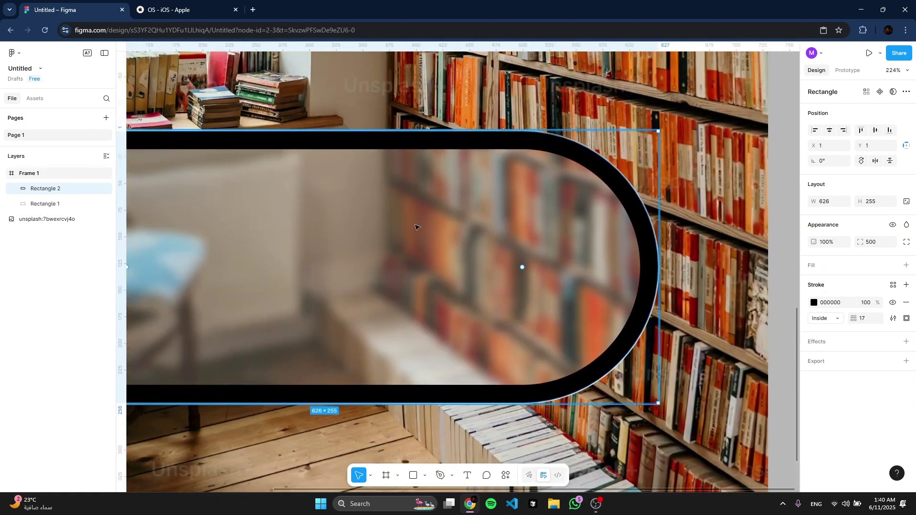
{"action": "scroll", "coordinate": [493, 220], "scroll_direction": "left", "scroll_amount": 4}
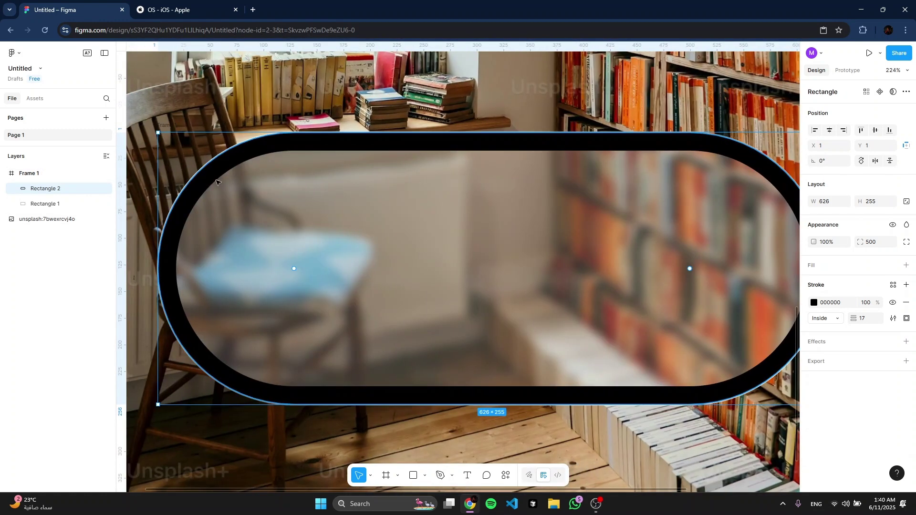
{"action": "key", "text": "shift+1"}
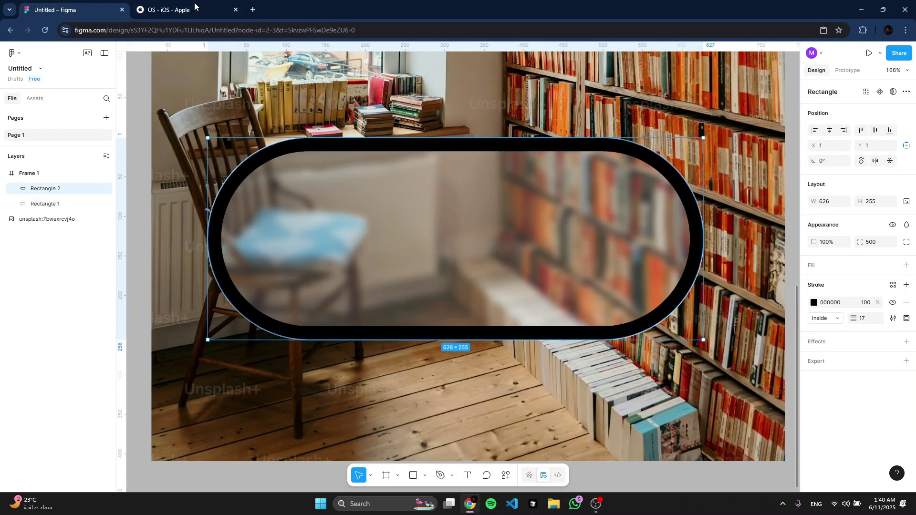
{"action": "left_click", "coordinate": [191, 9]}
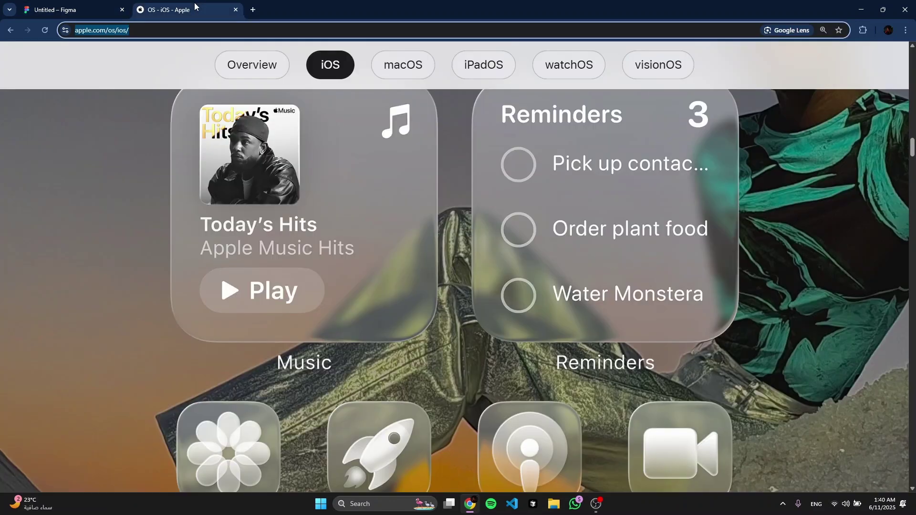
{"action": "left_click", "coordinate": [83, 6]}
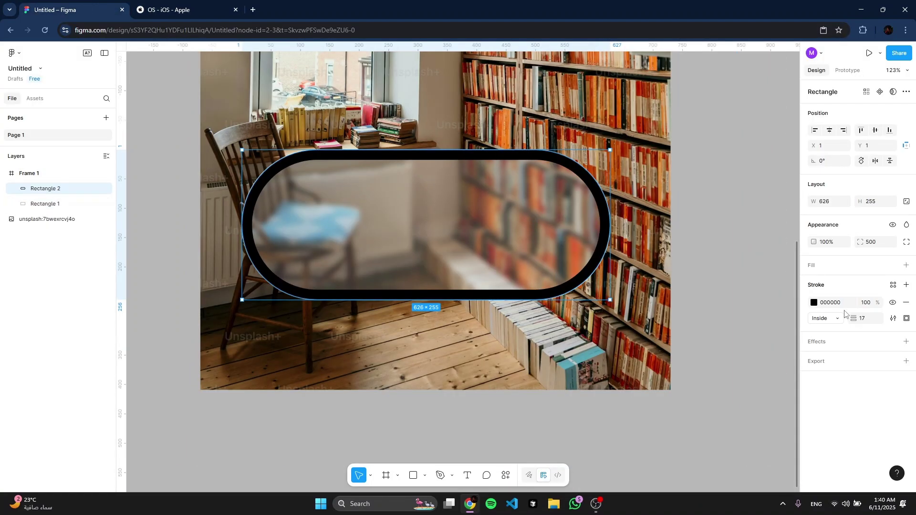
Set Rectangle 2's stroke weight to 2 and its opacity to 1%.
{"action": "left_click", "coordinate": [869, 322]}
{"action": "key", "text": "Return"}
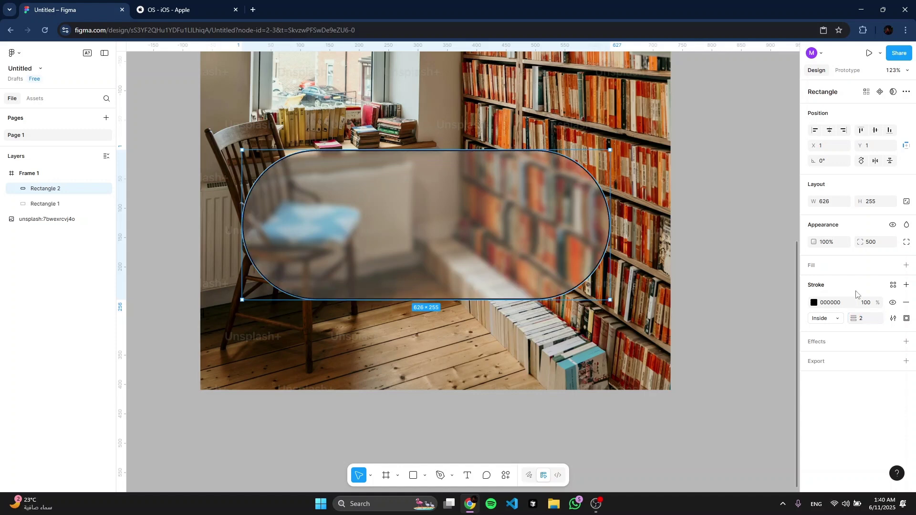
{"action": "left_click", "coordinate": [868, 303]}
{"action": "type", "text": "1"}
{"action": "key", "text": "Return"}
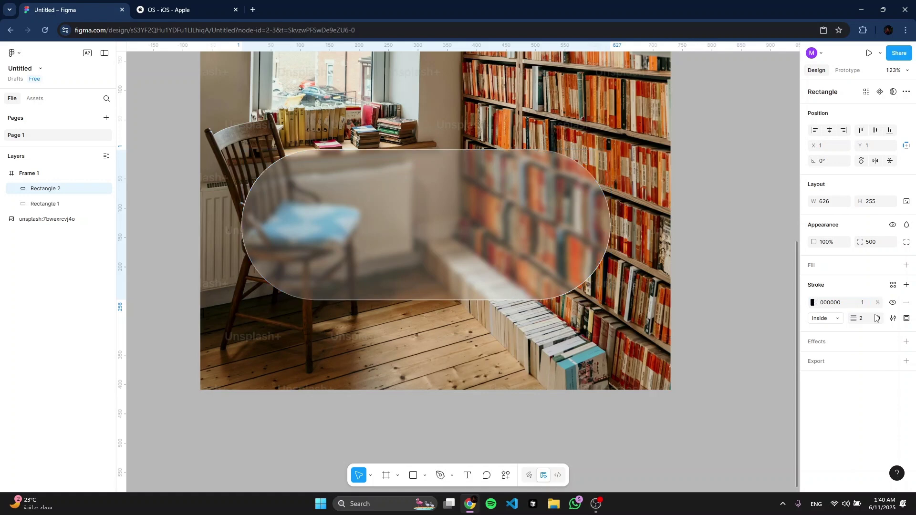
Remove the stroke from Rectangle 2.
{"action": "left_click", "coordinate": [814, 303]}
{"action": "left_click", "coordinate": [907, 303]}
{"action": "left_click", "coordinate": [907, 303]}
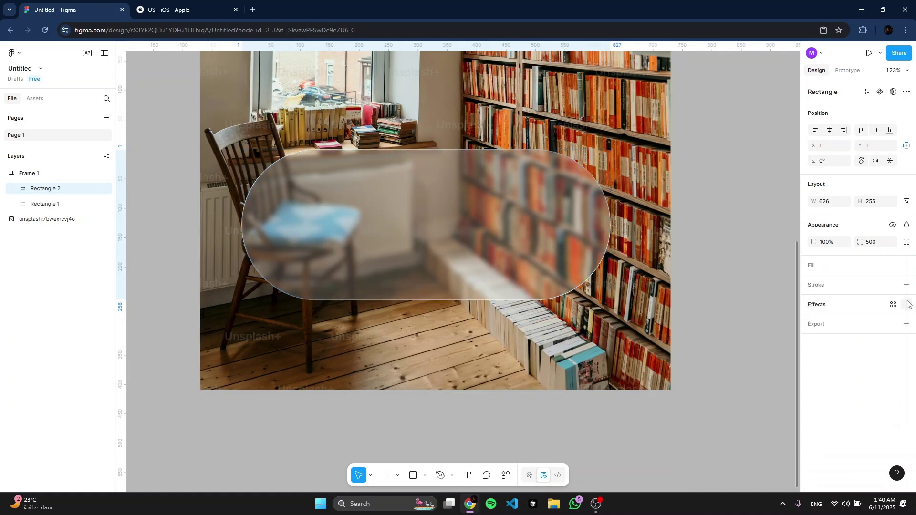
Give Rectangle 2 a new black 000000 inside stroke with 1% opacity and a weight of 2.
{"action": "left_click", "coordinate": [907, 285]}
{"action": "left_click", "coordinate": [867, 302]}
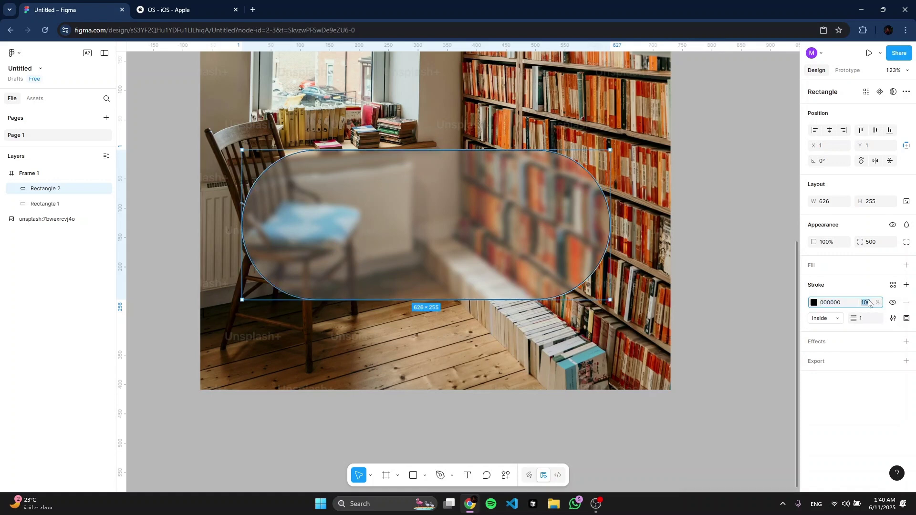
{"action": "type", "text": "1"}
{"action": "key", "text": "Return"}
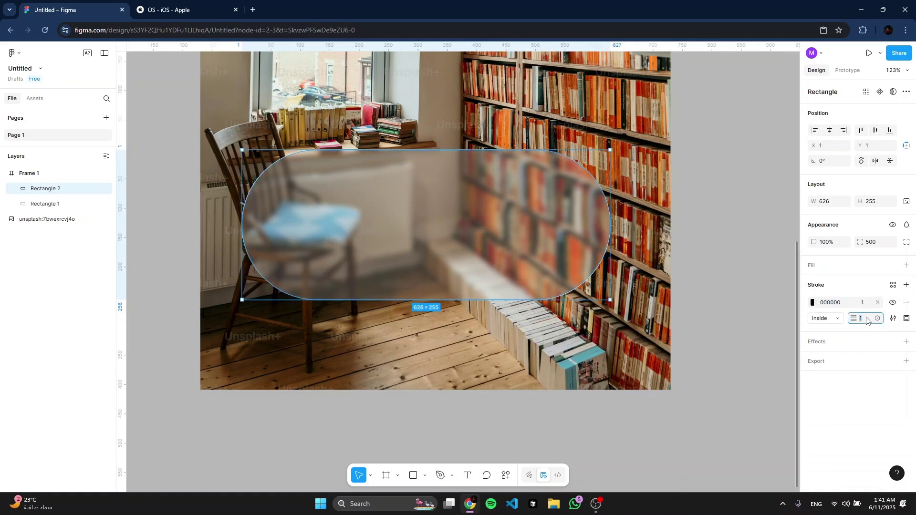
{"action": "type", "text": "2"}
{"action": "key", "text": "Return"}
Add a uniform background blur effect of 5 to Rectangle 2.
{"action": "left_click", "coordinate": [906, 341]}
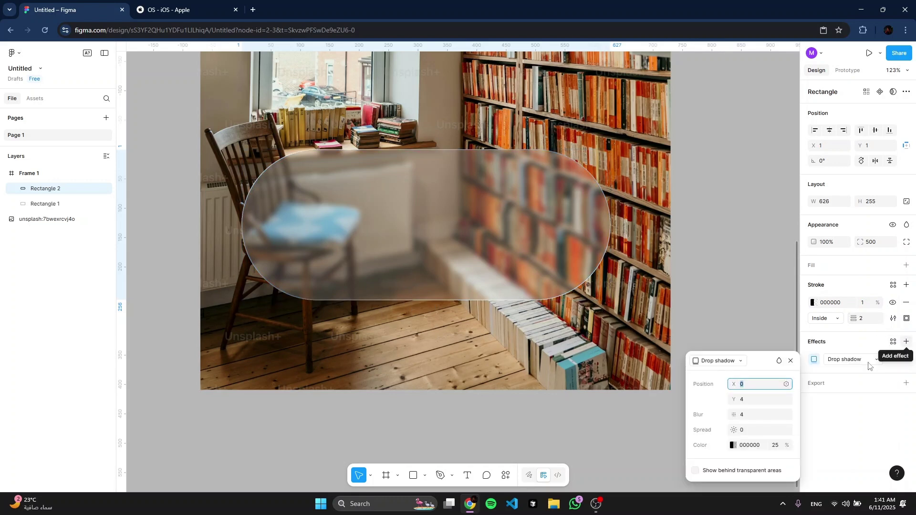
{"action": "left_click", "coordinate": [743, 361]}
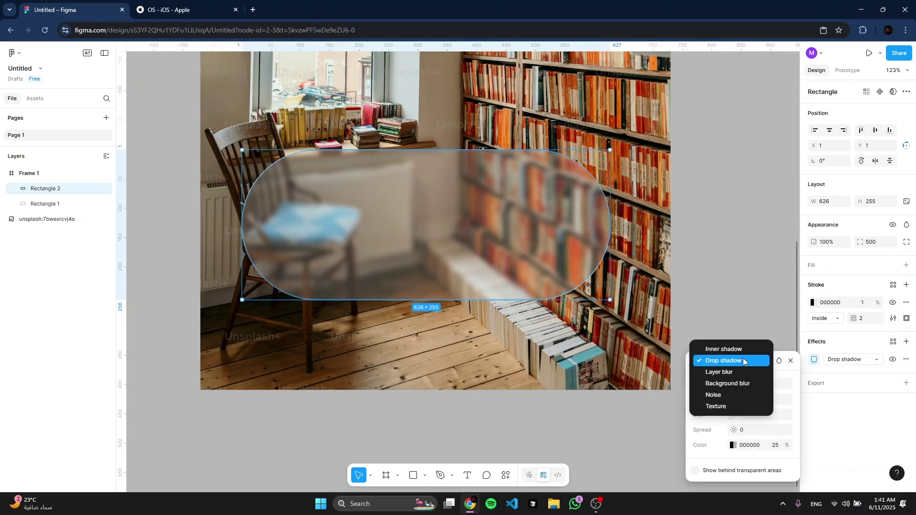
{"action": "left_click", "coordinate": [747, 383]}
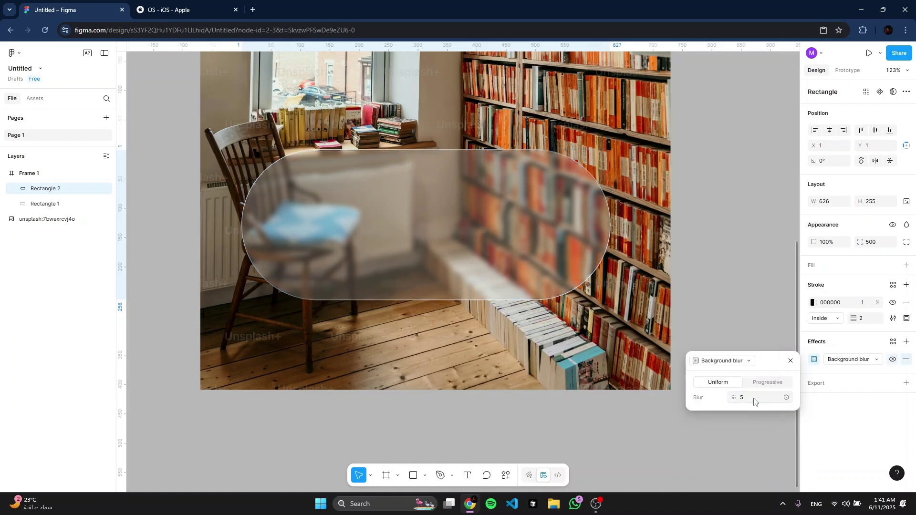
{"action": "scroll", "coordinate": [674, 274], "scroll_direction": "up", "scroll_amount": 5}
{"action": "left_click", "coordinate": [661, 264]}
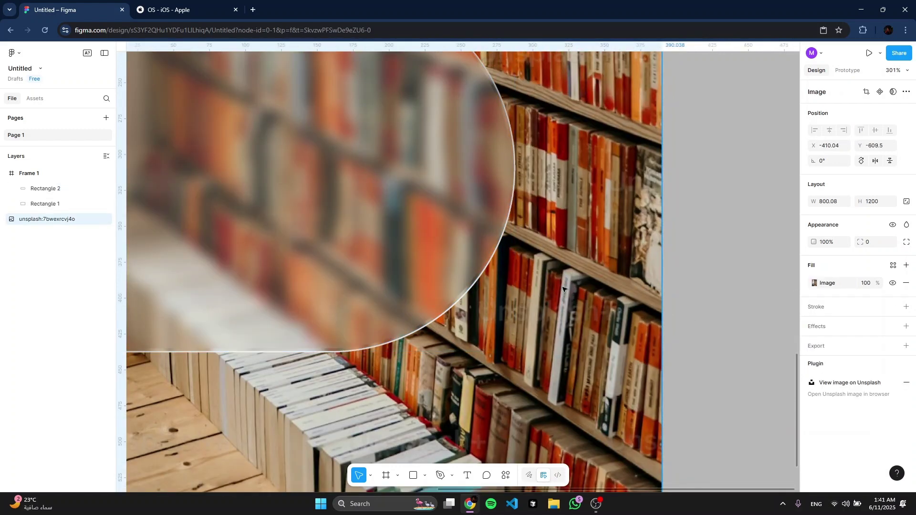
{"action": "scroll", "coordinate": [620, 279], "scroll_direction": "left", "scroll_amount": 2}
{"action": "scroll", "coordinate": [572, 285], "scroll_direction": "up", "scroll_amount": 5}
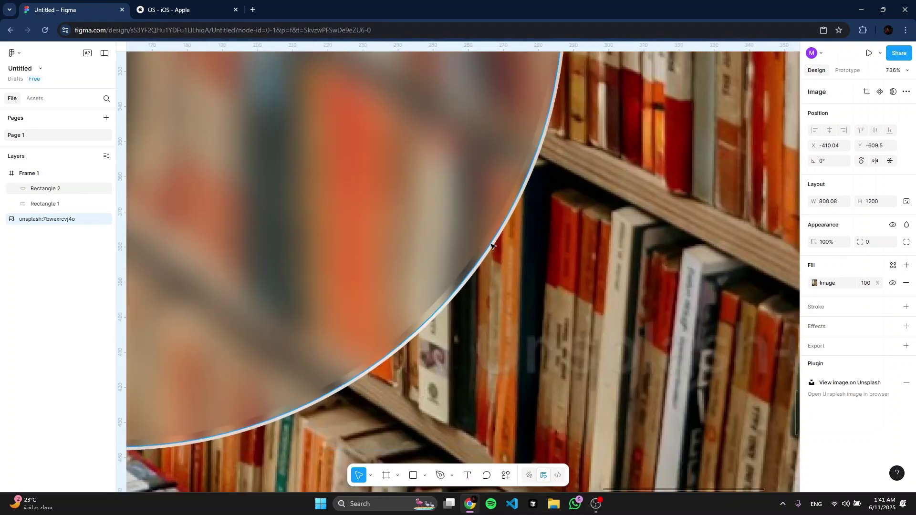
{"action": "scroll", "coordinate": [378, 361], "scroll_direction": "down", "scroll_amount": 7}
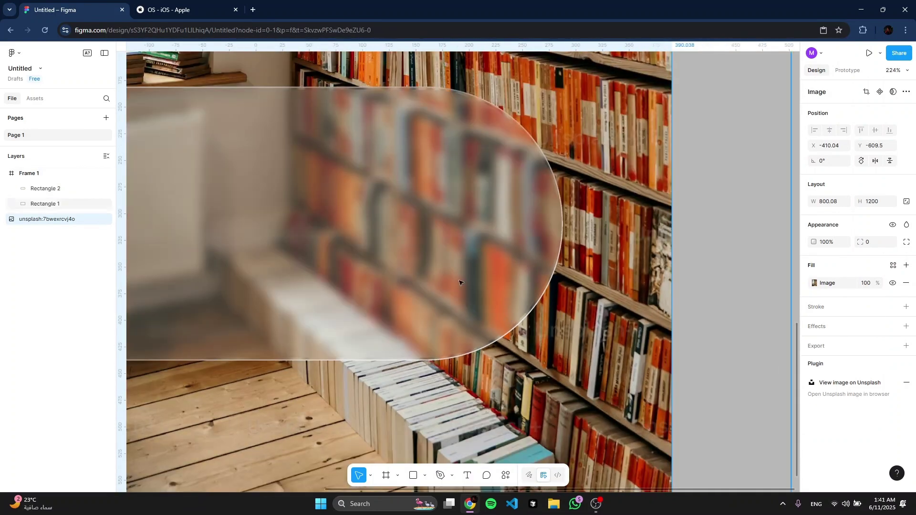
Move Frame 1 with its rectangles across the photo to X -278, Y 243.
{"action": "left_click", "coordinate": [400, 240]}
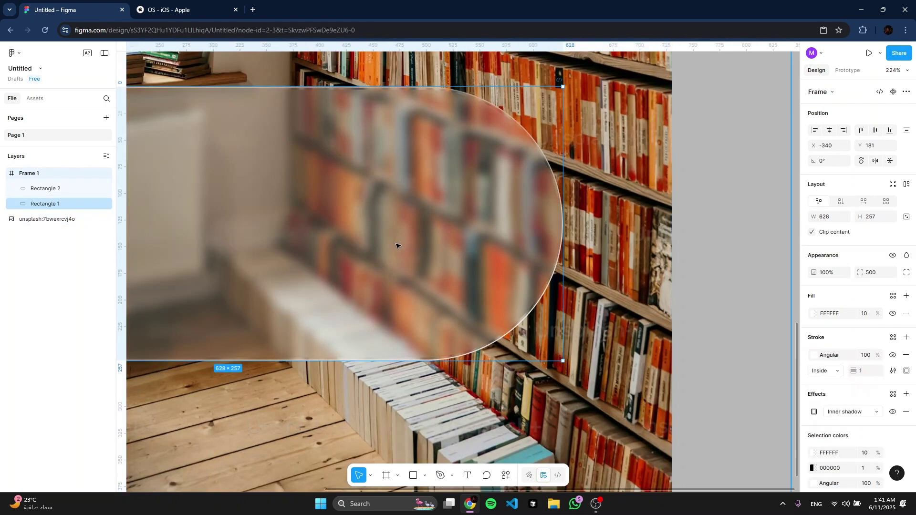
{"action": "key", "text": "Down"}
{"action": "key", "text": "Down"}
{"action": "key", "text": "Down"}
{"action": "key", "text": "Down"}
{"action": "key", "text": "Down"}
{"action": "key", "text": "Down"}
{"action": "key", "text": "Down"}
{"action": "key", "text": "Down"}
{"action": "key", "text": "Down"}
{"action": "key", "text": "Down"}
{"action": "key", "text": "Down"}
{"action": "key", "text": "Down"}
{"action": "key", "text": "Down"}
{"action": "left_click_drag", "start_coordinate": [421, 286], "coordinate": [436, 272]}
{"action": "scroll", "coordinate": [435, 272], "scroll_direction": "down", "scroll_amount": 4}
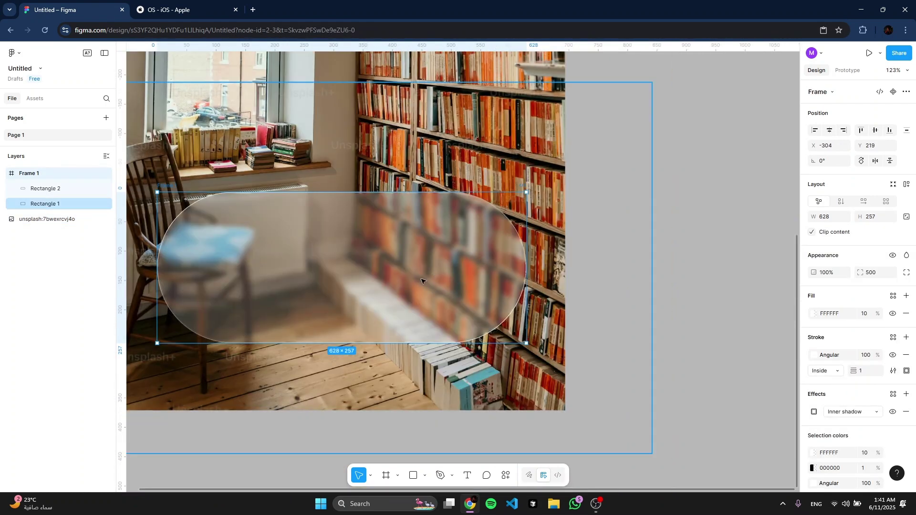
{"action": "left_click_drag", "start_coordinate": [469, 297], "coordinate": [553, 300]}
{"action": "left_click_drag", "start_coordinate": [344, 231], "coordinate": [356, 256]}
{"action": "scroll", "coordinate": [352, 252], "scroll_direction": "up", "scroll_amount": 4}
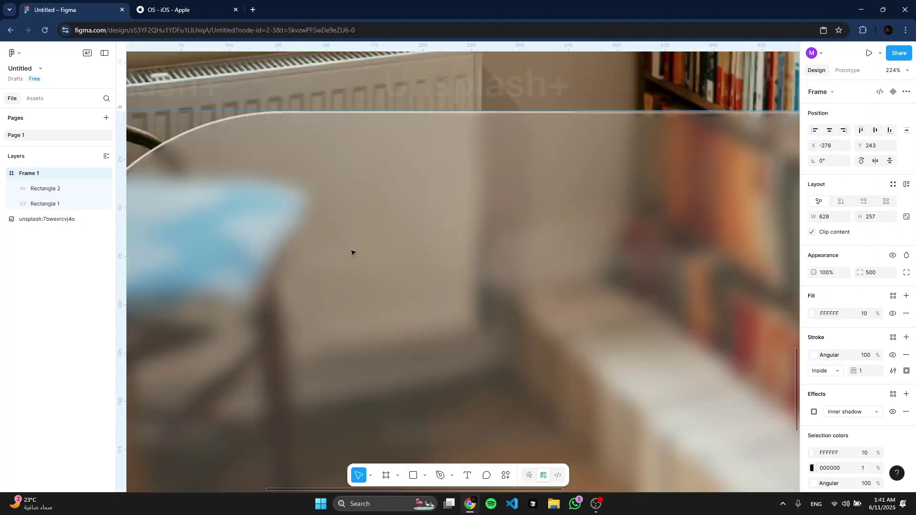
{"action": "scroll", "coordinate": [367, 223], "scroll_direction": "up", "scroll_amount": 3}
{"action": "scroll", "coordinate": [368, 224], "scroll_direction": "down", "scroll_amount": 5}
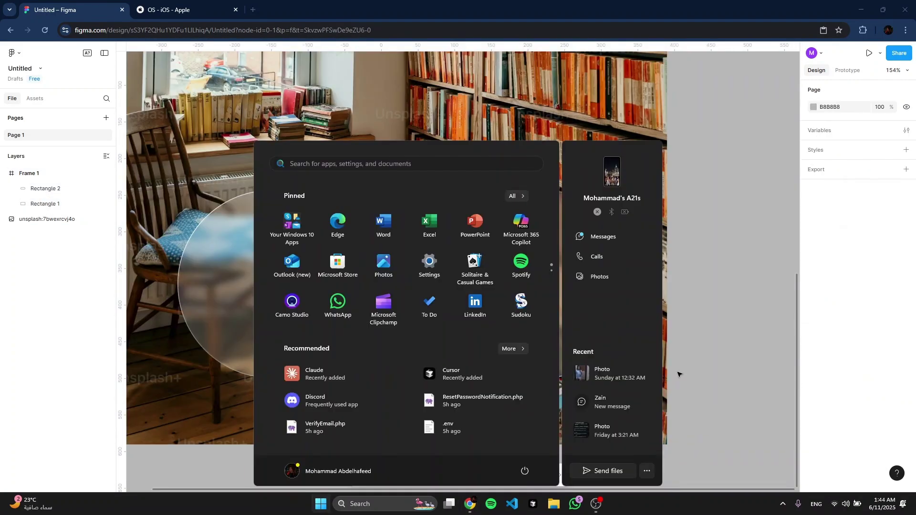
{"action": "left_click", "coordinate": [673, 317]}
{"action": "scroll", "coordinate": [673, 316], "scroll_direction": "down", "scroll_amount": 2}
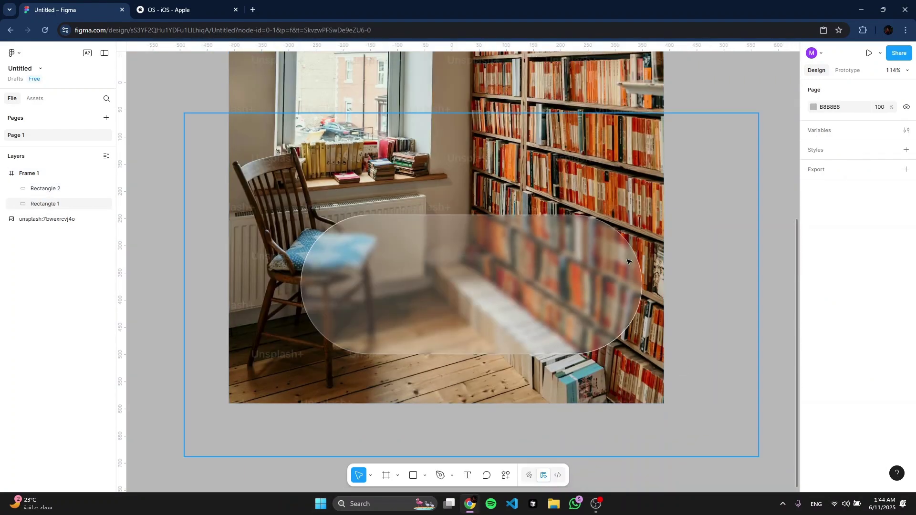
{"action": "scroll", "coordinate": [618, 243], "scroll_direction": "down", "scroll_amount": 1}
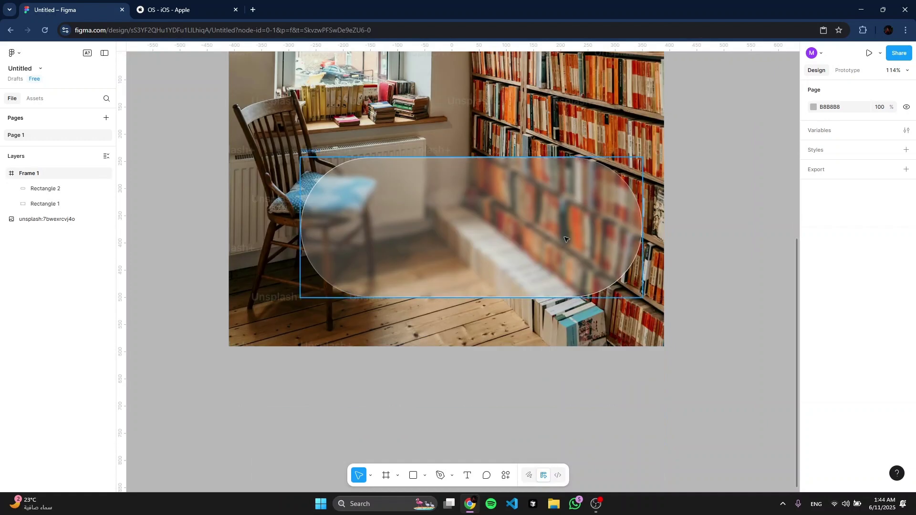
Draw a rectangle about 1307 × 737 beside the photo and fill it with dark gray 4B4B4B.
{"action": "scroll", "coordinate": [619, 246], "scroll_direction": "down", "scroll_amount": 1}
{"action": "scroll", "coordinate": [665, 225], "scroll_direction": "down", "scroll_amount": 2}
{"action": "scroll", "coordinate": [522, 179], "scroll_direction": "up", "scroll_amount": 1}
{"action": "scroll", "coordinate": [522, 179], "scroll_direction": "down", "scroll_amount": 3}
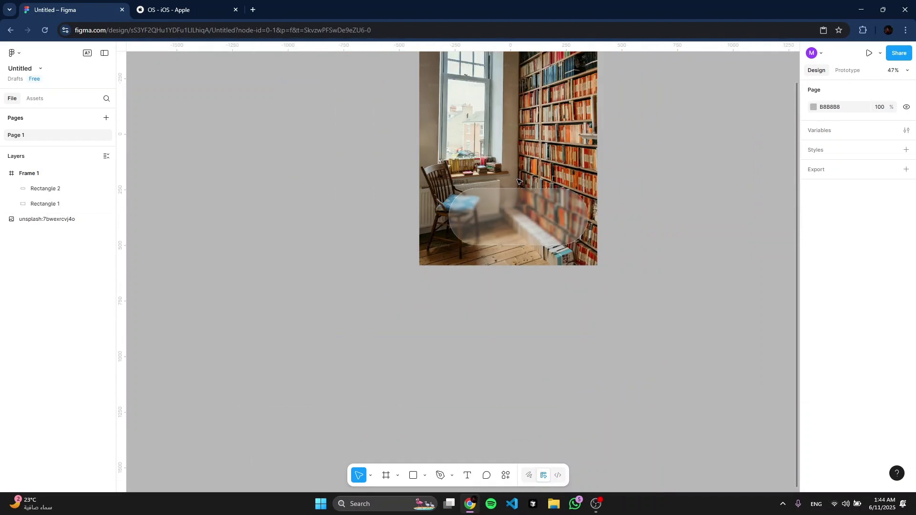
{"action": "key", "text": "r"}
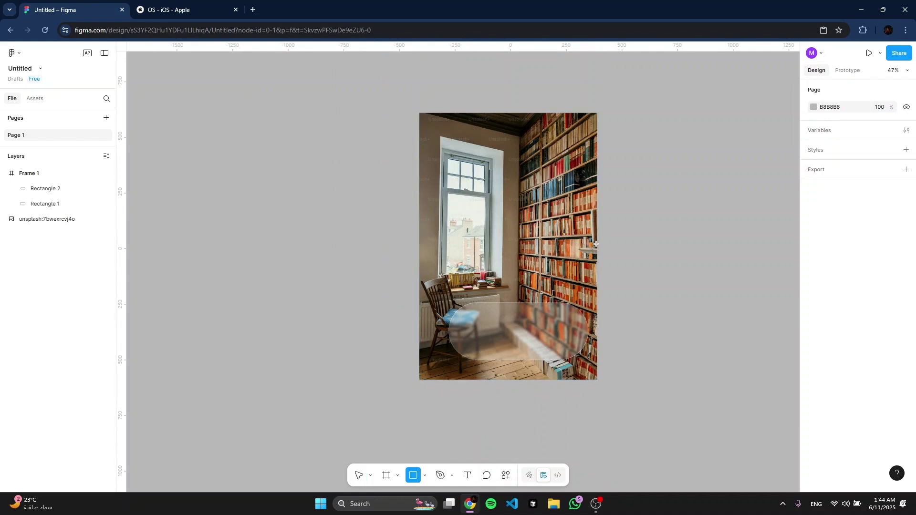
{"action": "scroll", "coordinate": [560, 206], "scroll_direction": "right", "scroll_amount": 3}
{"action": "mouse_move", "coordinate": [474, 178]}
{"action": "left_mouse_down"}
{"action": "mouse_move", "coordinate": [544, 267]}
{"action": "mouse_move", "coordinate": [765, 342]}
{"action": "left_mouse_up"}
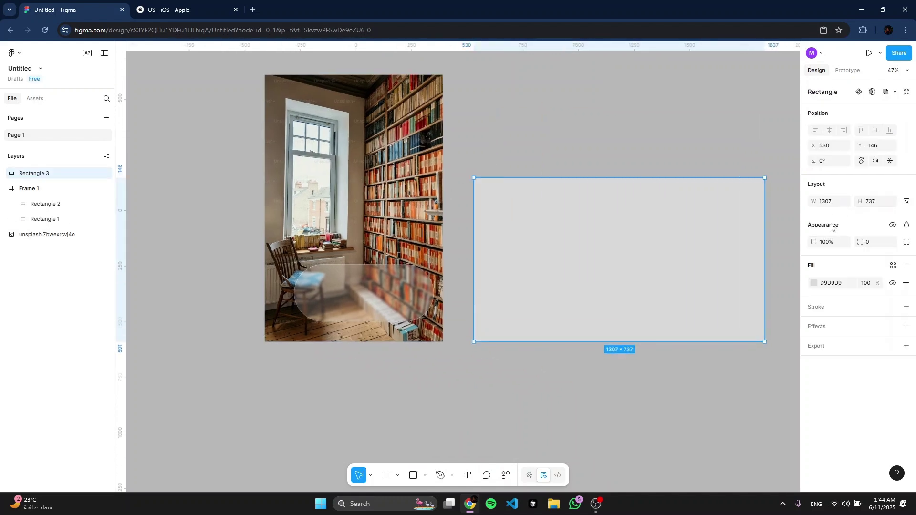
{"action": "left_click", "coordinate": [814, 284]}
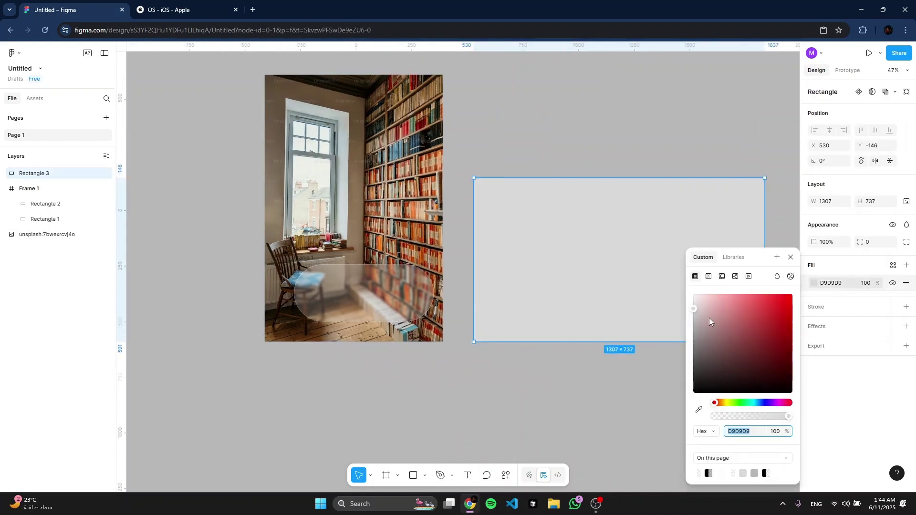
{"action": "left_click_drag", "start_coordinate": [709, 318], "coordinate": [682, 364]}
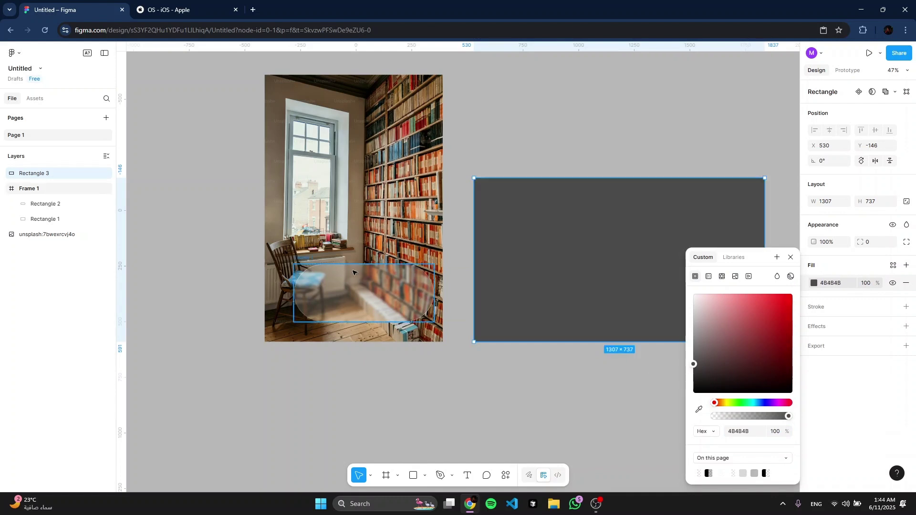
Move Frame 1 onto the dark rectangle at X 839, Y 114, layered in front of it.
{"action": "left_click_drag", "start_coordinate": [355, 292], "coordinate": [608, 273]}
{"action": "key", "text": "ctrl+]"}
{"action": "scroll", "coordinate": [621, 262], "scroll_direction": "up", "scroll_amount": 5}
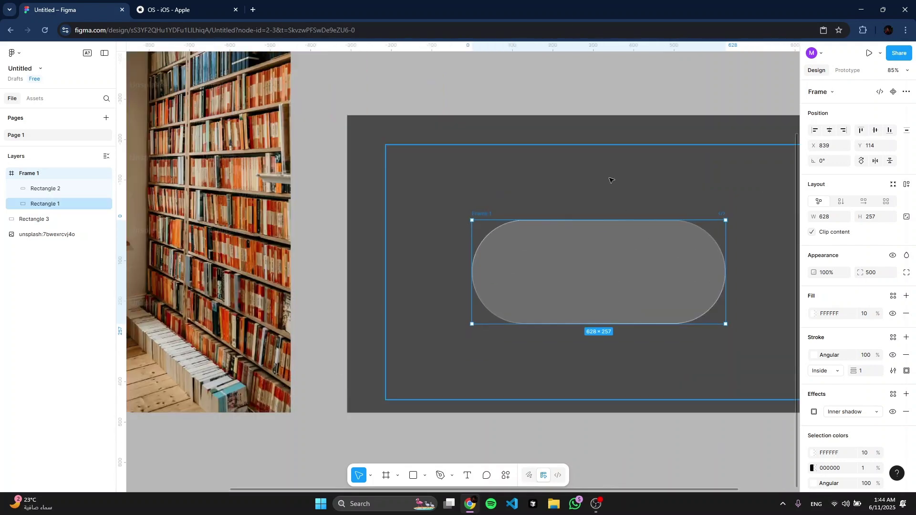
Darken the fill of the large background rectangle to 242323.
{"action": "left_click", "coordinate": [423, 125]}
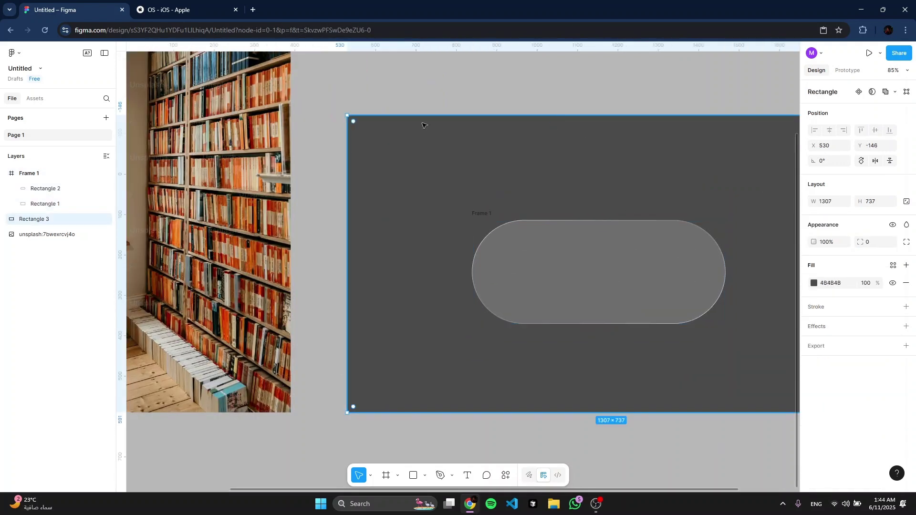
{"action": "left_click", "coordinate": [811, 285]}
{"action": "left_click_drag", "start_coordinate": [705, 380], "coordinate": [696, 380]}
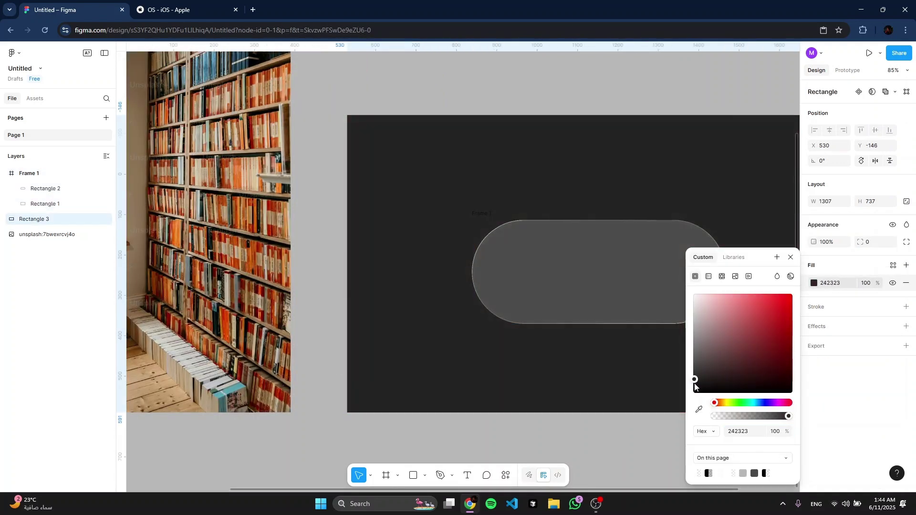
{"action": "key", "text": "Escape"}
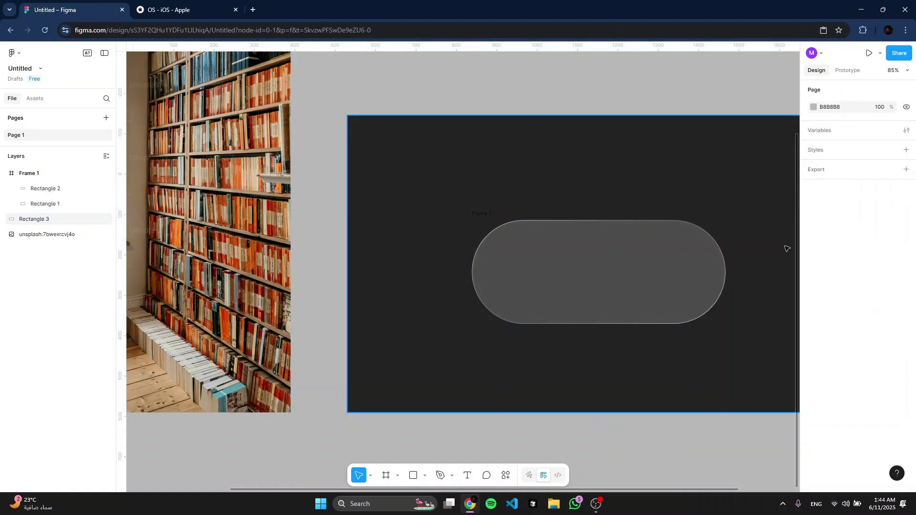
{"action": "scroll", "coordinate": [682, 215], "scroll_direction": "up", "scroll_amount": 5}
{"action": "scroll", "coordinate": [697, 226], "scroll_direction": "up", "scroll_amount": 5}
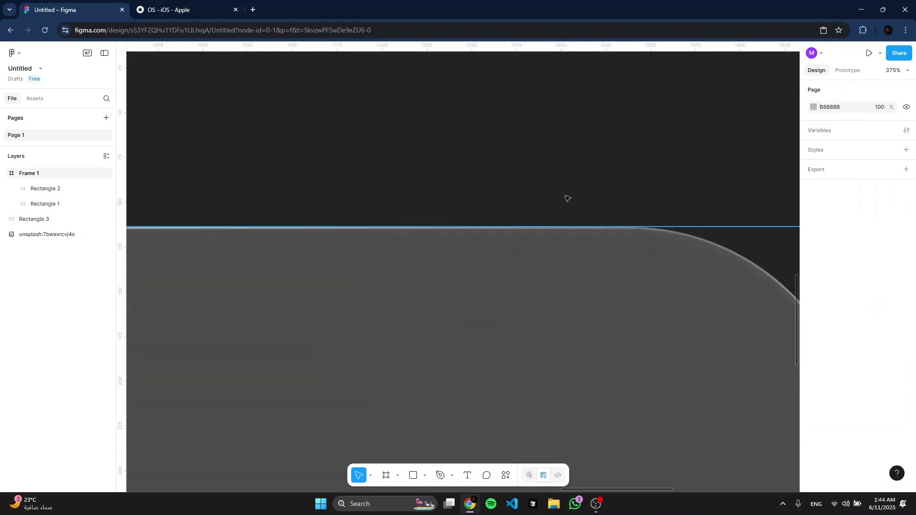
{"action": "scroll", "coordinate": [567, 198], "scroll_direction": "down", "scroll_amount": 7}
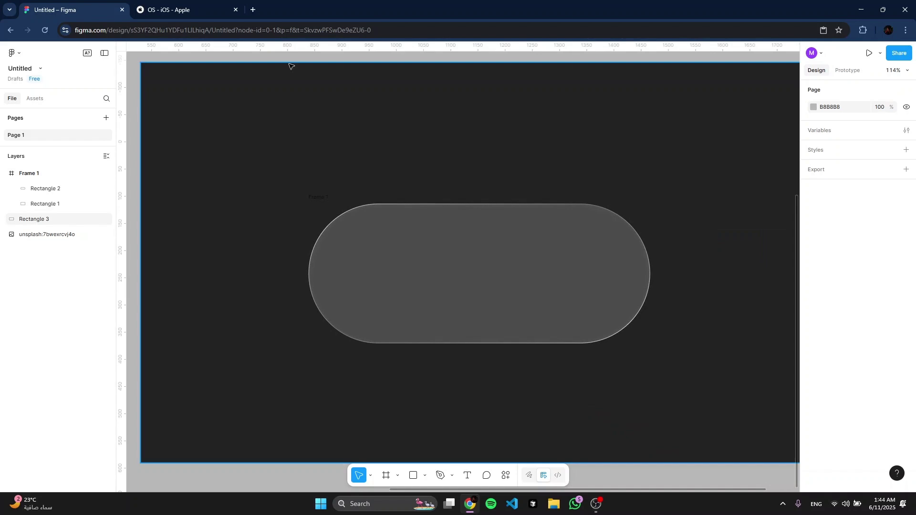
{"action": "left_click", "coordinate": [200, 9]}
{"action": "left_click", "coordinate": [58, 6]}
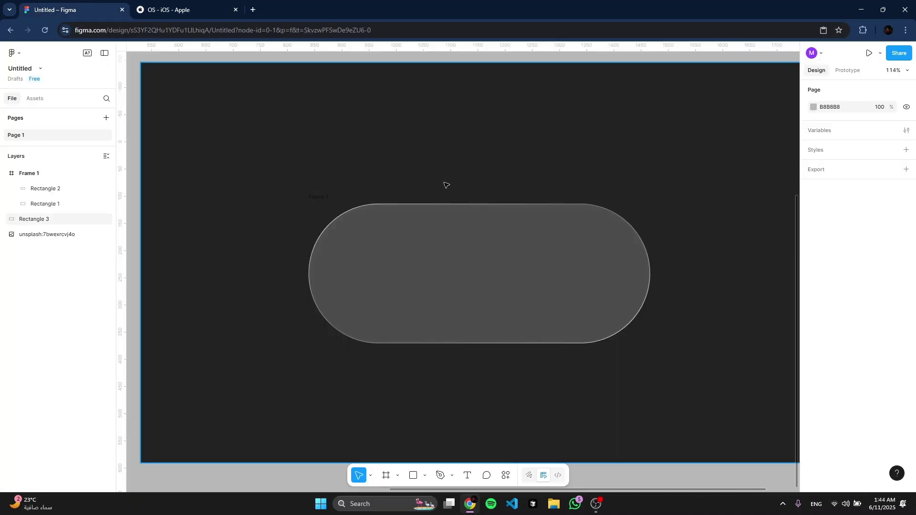
Draw a rectangle about 404 × 348 overlapping the frame's left half and layer it between Frame 1 and Rectangle 3.
{"action": "key", "text": "r"}
{"action": "left_click_drag", "start_coordinate": [260, 171], "coordinate": [480, 361]}
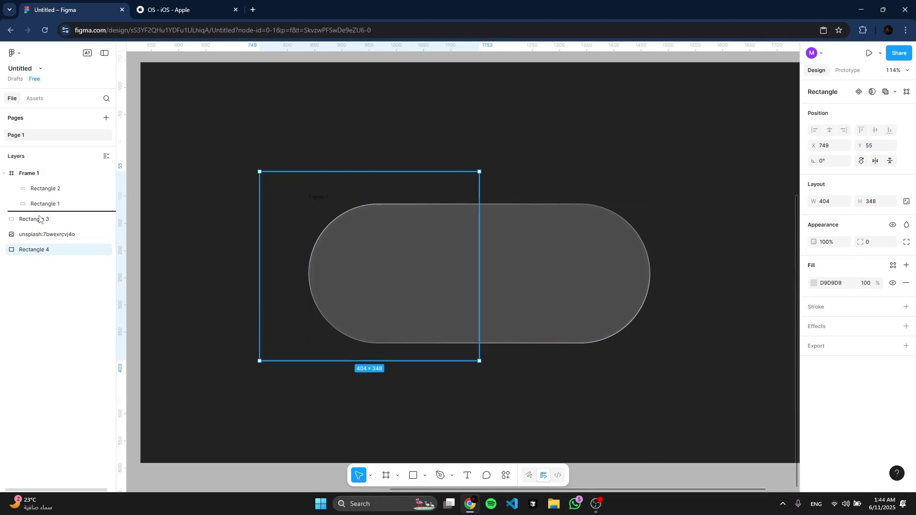
{"action": "left_click_drag", "start_coordinate": [40, 220], "coordinate": [40, 220]}
Fill Rectangle 4 behind the glass frame with red FF0000.
{"action": "left_click", "coordinate": [814, 283]}
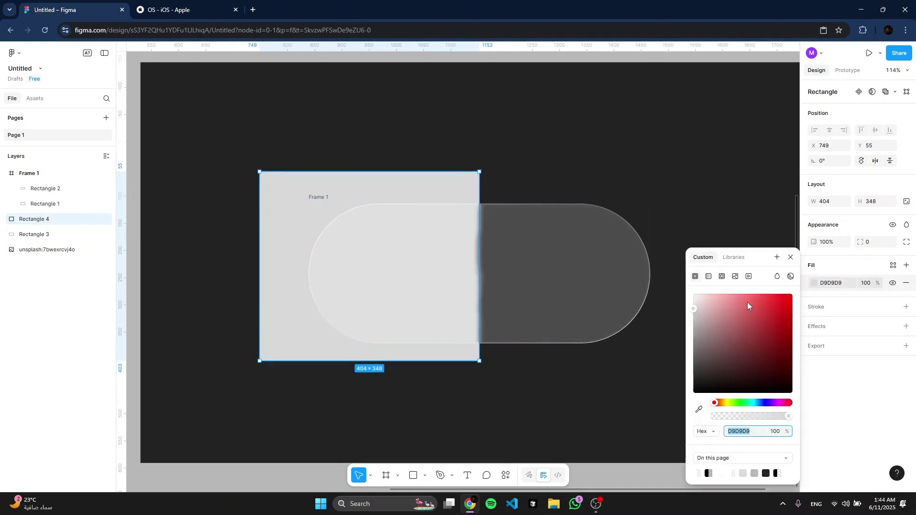
{"action": "left_click_drag", "start_coordinate": [747, 303], "coordinate": [792, 295]}
{"action": "scroll", "coordinate": [524, 193], "scroll_direction": "up", "scroll_amount": 4}
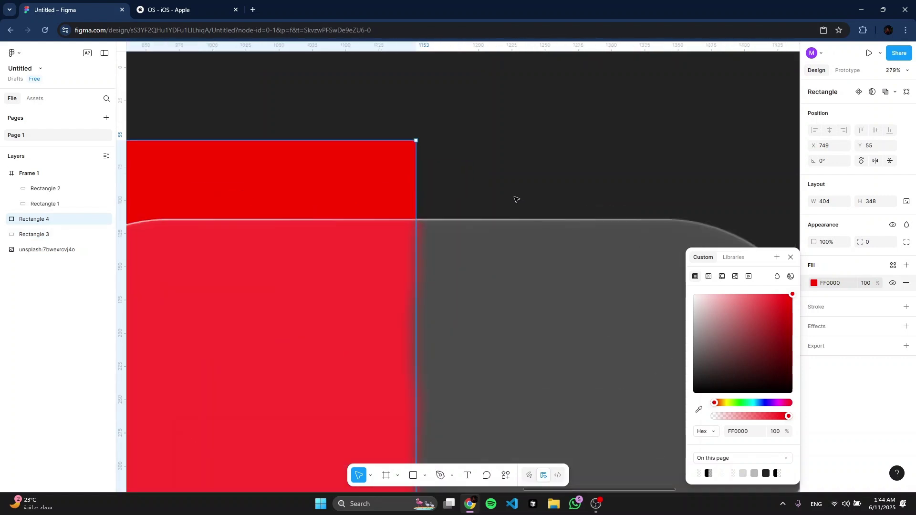
{"action": "left_click", "coordinate": [455, 192]}
{"action": "scroll", "coordinate": [365, 257], "scroll_direction": "down", "scroll_amount": 3}
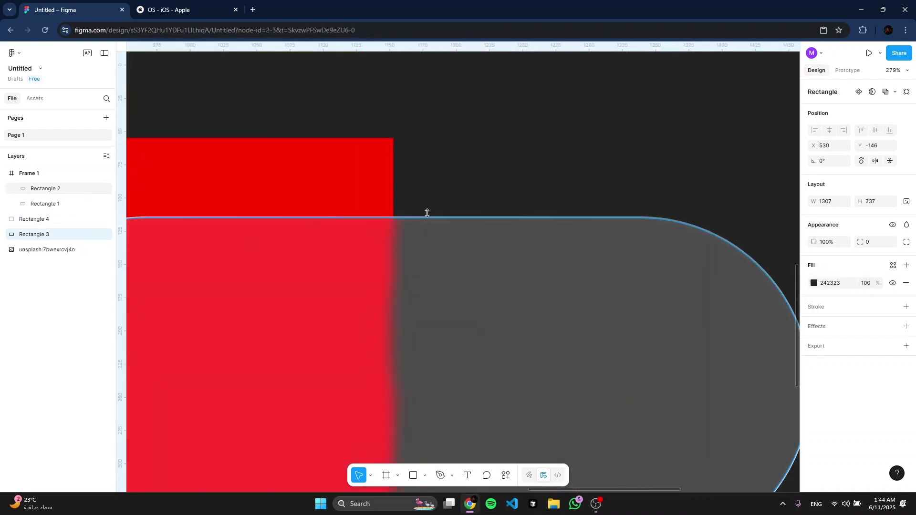
Move Frame 1 over the red rectangle's upper corner to X 930, Y -67 to test the glass effect.
{"action": "left_click", "coordinate": [423, 216]}
{"action": "key", "text": "shift+1"}
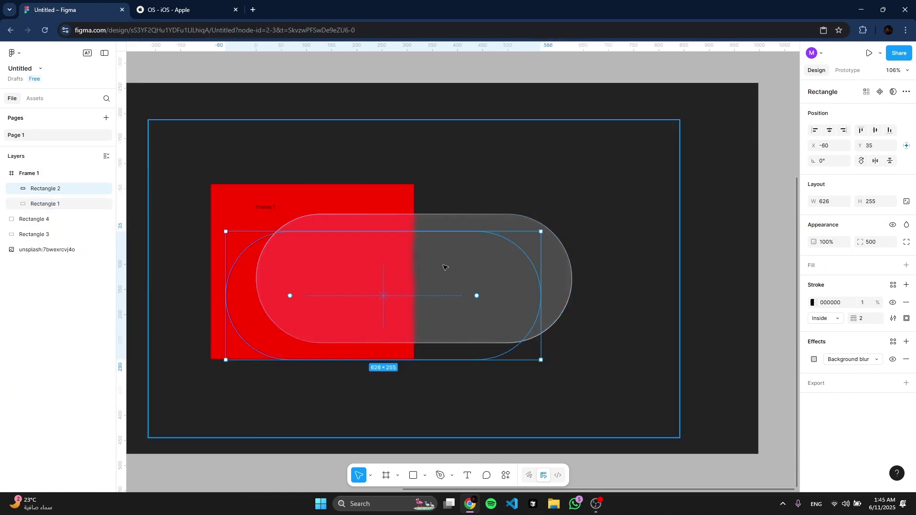
{"action": "left_click", "coordinate": [44, 173]}
{"action": "left_click_drag", "start_coordinate": [484, 279], "coordinate": [539, 200]}
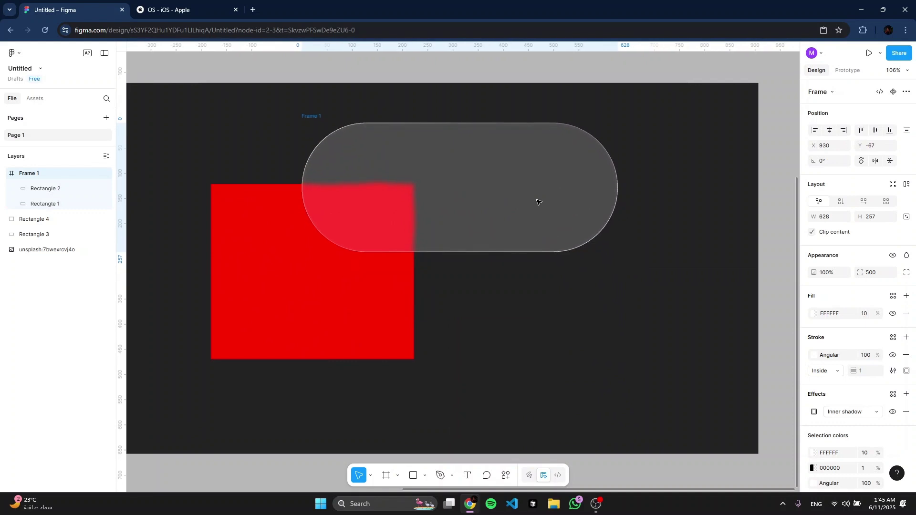
Delete the red Rectangle 4.
{"action": "key", "text": "shift+1"}
{"action": "left_click", "coordinate": [467, 241]}
{"action": "key", "text": "Delete"}
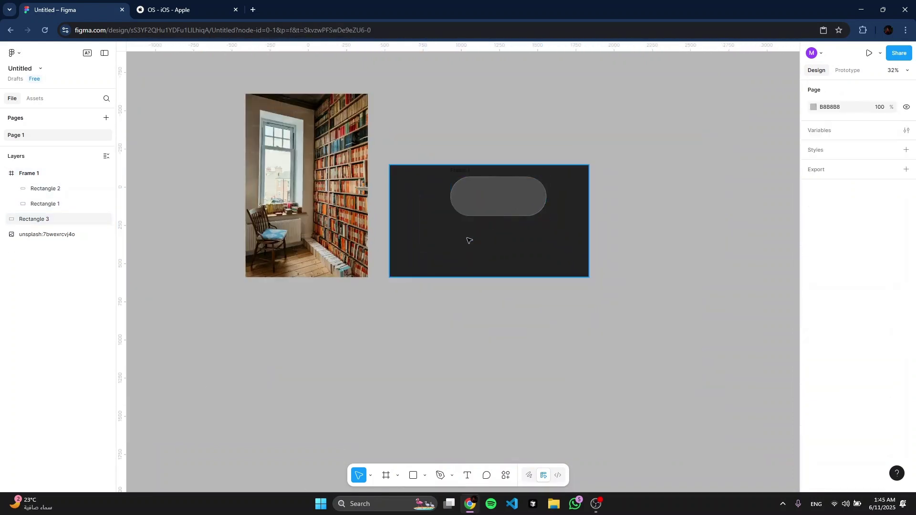
Move Frame 1 near the middle of the dark rectangle, to X 870, Y 94.
{"action": "scroll", "coordinate": [565, 272], "scroll_direction": "up", "scroll_amount": 4}
{"action": "scroll", "coordinate": [569, 274], "scroll_direction": "up", "scroll_amount": 3}
{"action": "scroll", "coordinate": [425, 236], "scroll_direction": "down", "scroll_amount": 1}
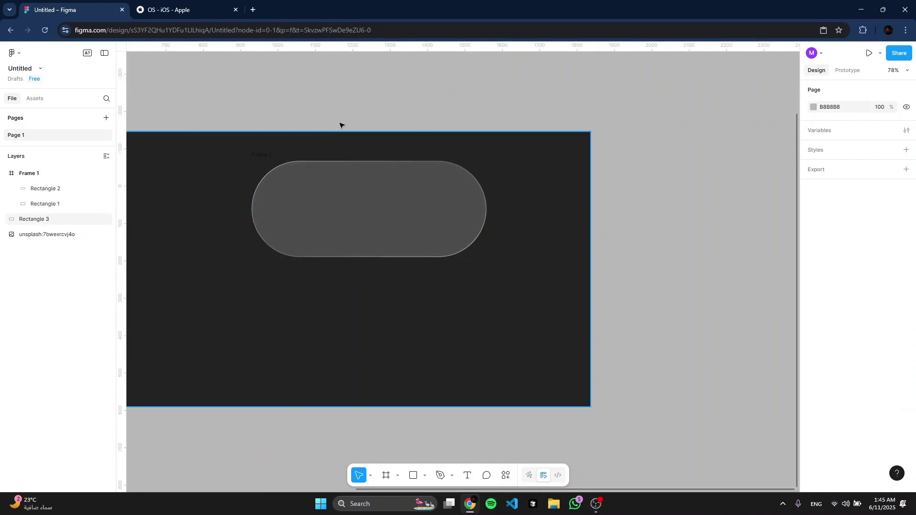
{"action": "scroll", "coordinate": [342, 124], "scroll_direction": "left", "scroll_amount": 5}
{"action": "left_click", "coordinate": [404, 148]}
{"action": "left_click_drag", "start_coordinate": [457, 205], "coordinate": [437, 263]}
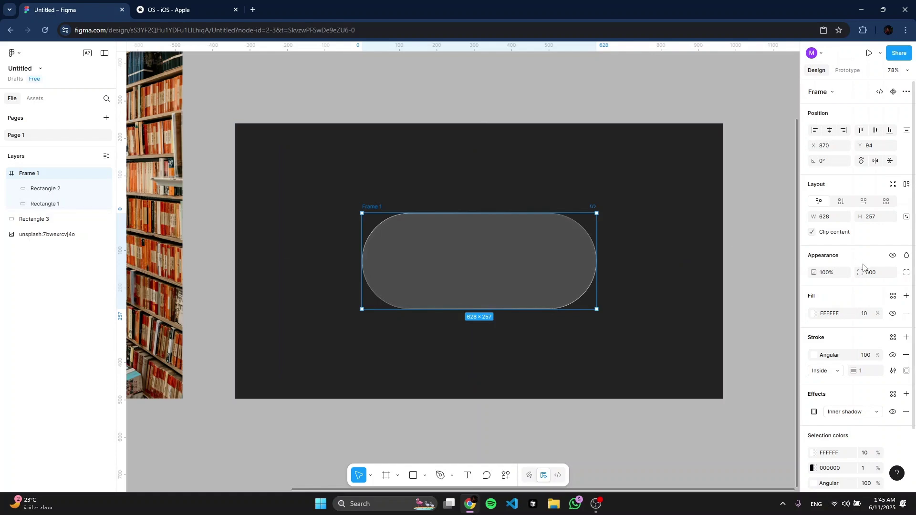